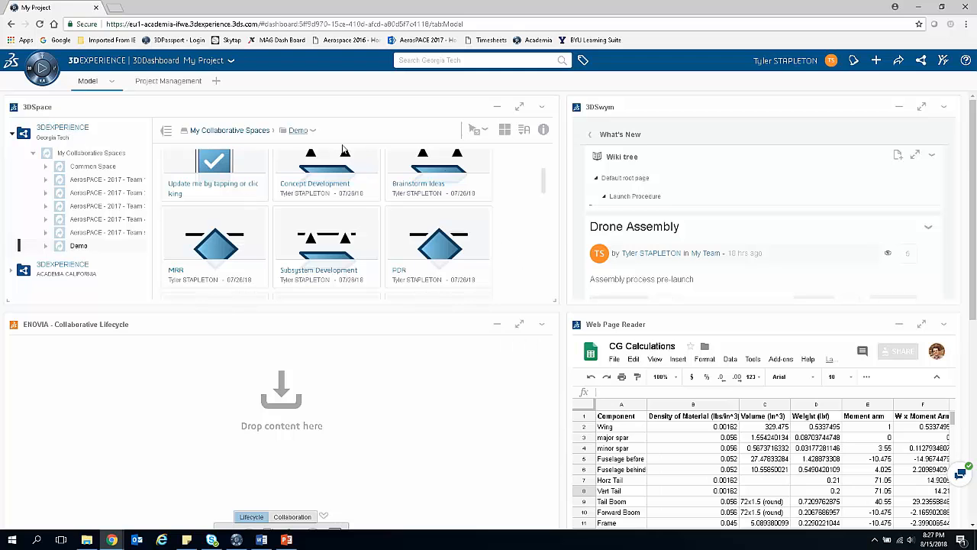
# - Maximize the 3DSpace widget and open the Practice Assembly from the Demo space in full-screen view
pyautogui.moveTo(543, 179)
pyautogui.mouseDown()
pyautogui.moveTo(541, 160)
pyautogui.moveTo(545, 187)
pyautogui.mouseUp()
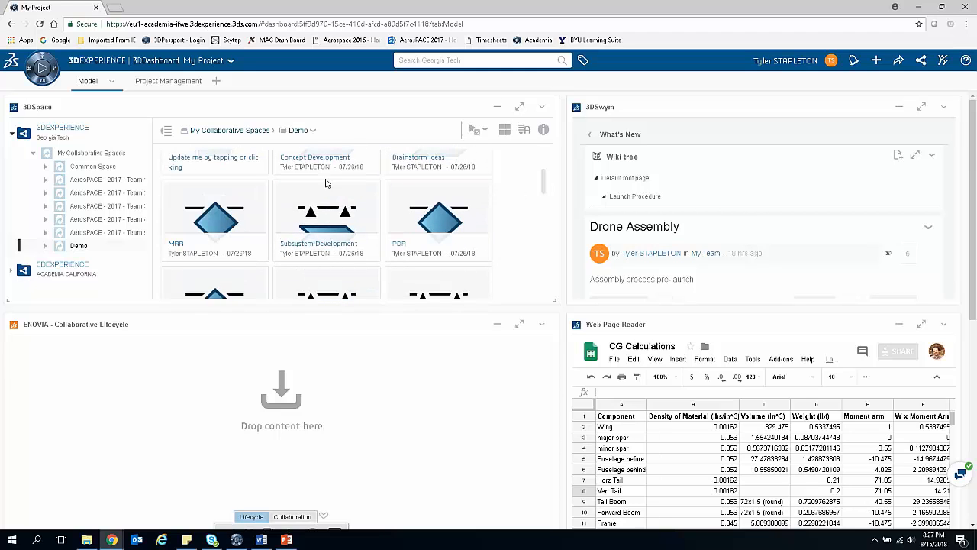
pyautogui.click(520, 107)
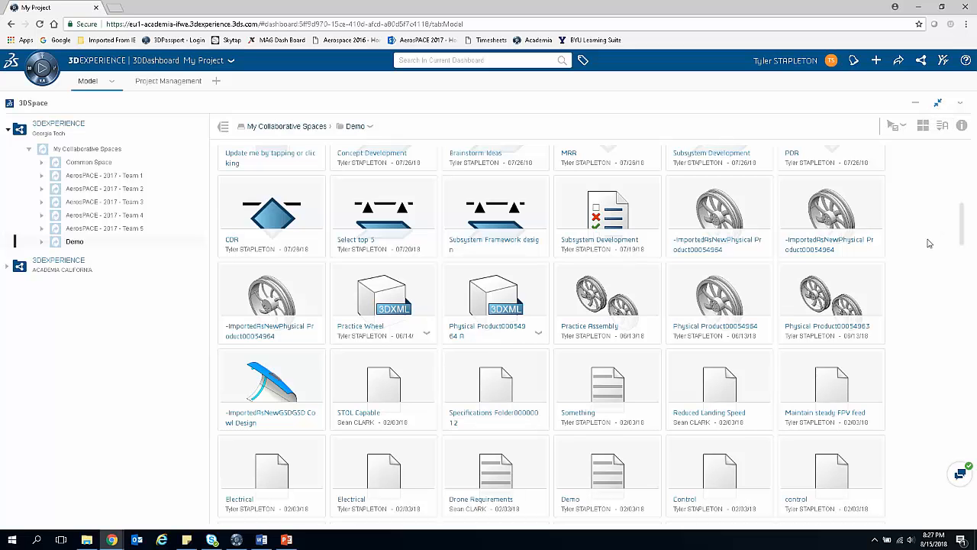
pyautogui.click(639, 302)
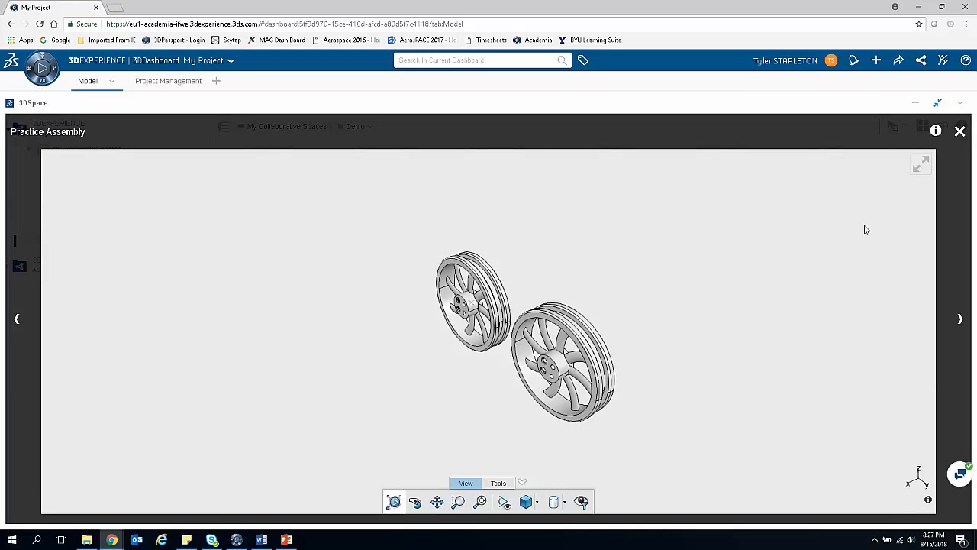
pyautogui.click(920, 169)
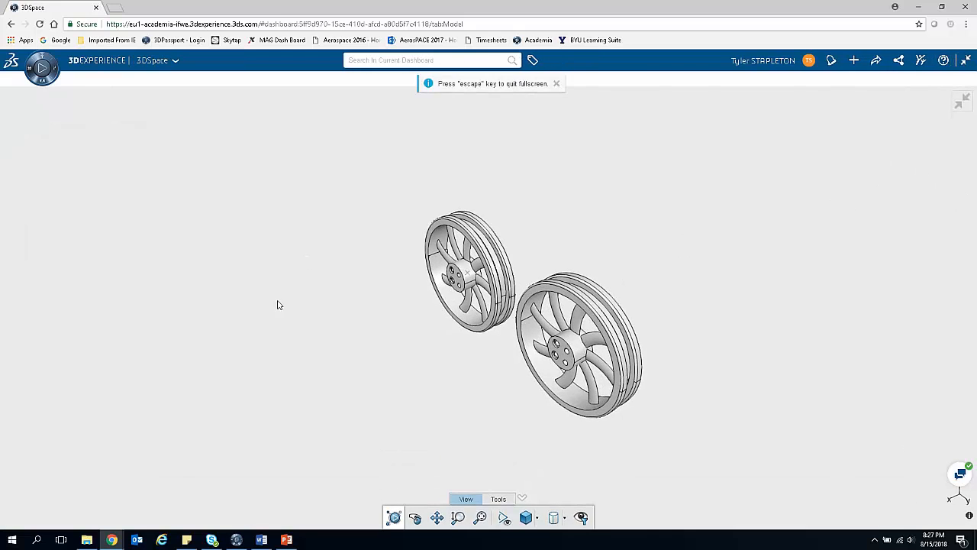
# - Examine the two wheels of the Practice Assembly from several angles
pyautogui.moveTo(465, 402); pyautogui.dragTo(628, 284)
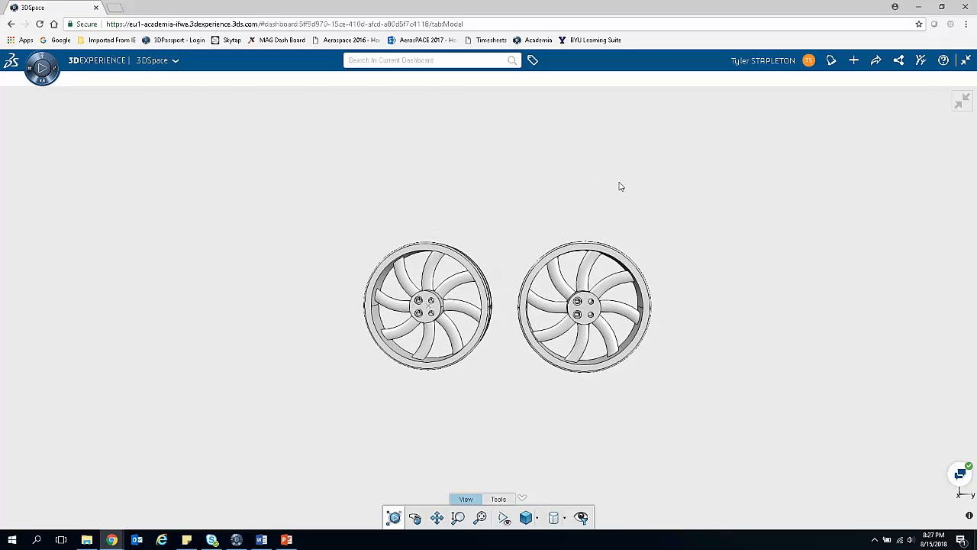
pyautogui.moveTo(610, 192); pyautogui.dragTo(502, 311)
pyautogui.moveTo(451, 383); pyautogui.dragTo(598, 279)
pyautogui.moveTo(500, 381)
pyautogui.mouseDown()
pyautogui.moveTo(473, 387)
pyautogui.moveTo(488, 383)
pyautogui.mouseUp()
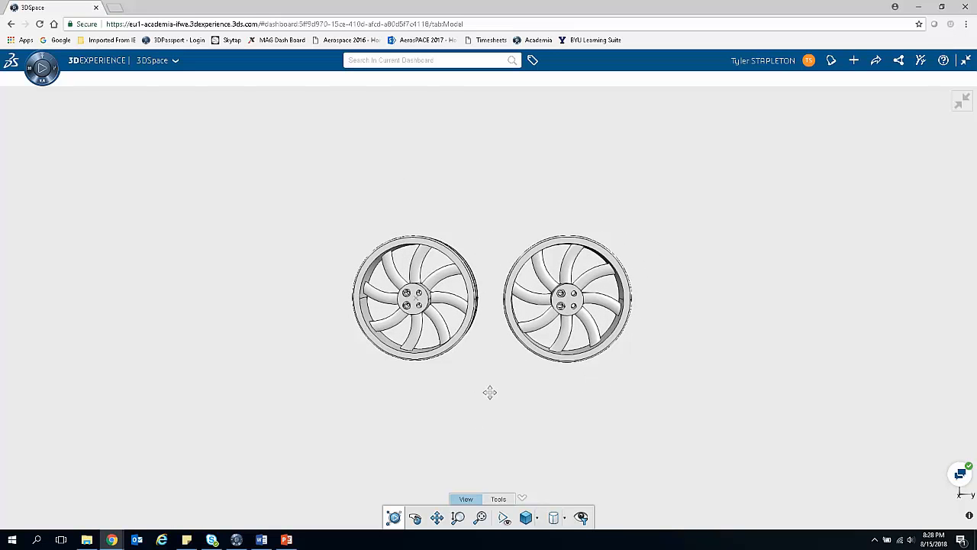
pyautogui.scroll(3, 487, 383)
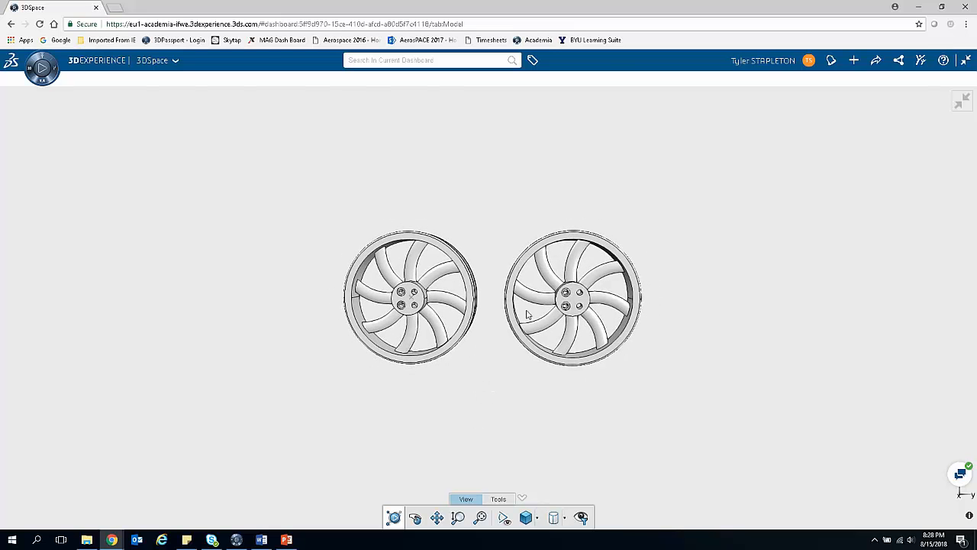
pyautogui.moveTo(628, 214); pyautogui.dragTo(476, 327)
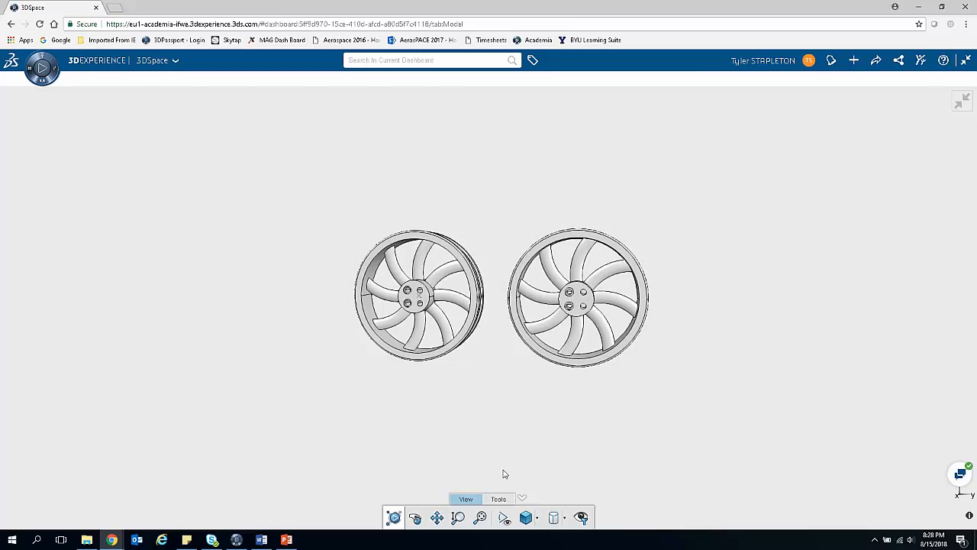
# - Start annotating the assembly and draw a red freehand outline around each of the two wheels
pyautogui.click(500, 499)
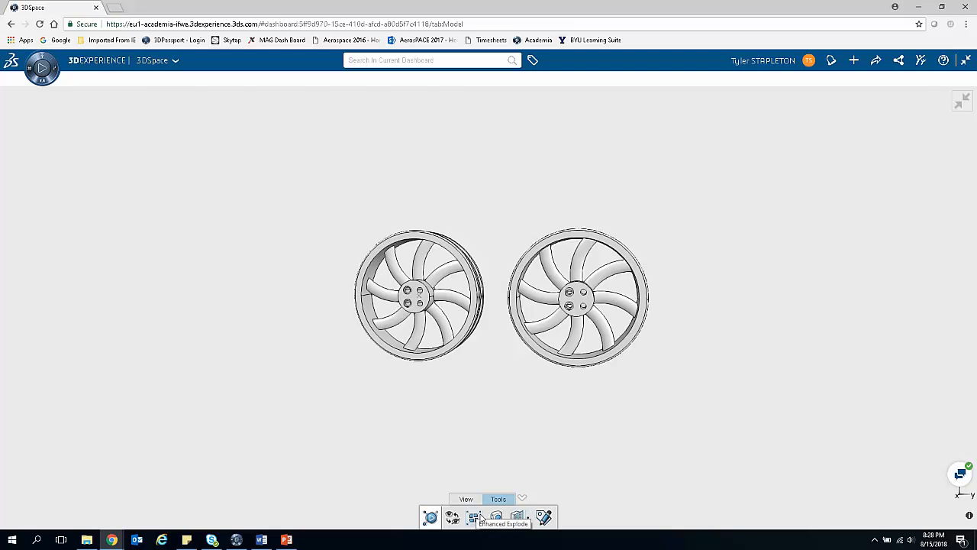
pyautogui.click(544, 516)
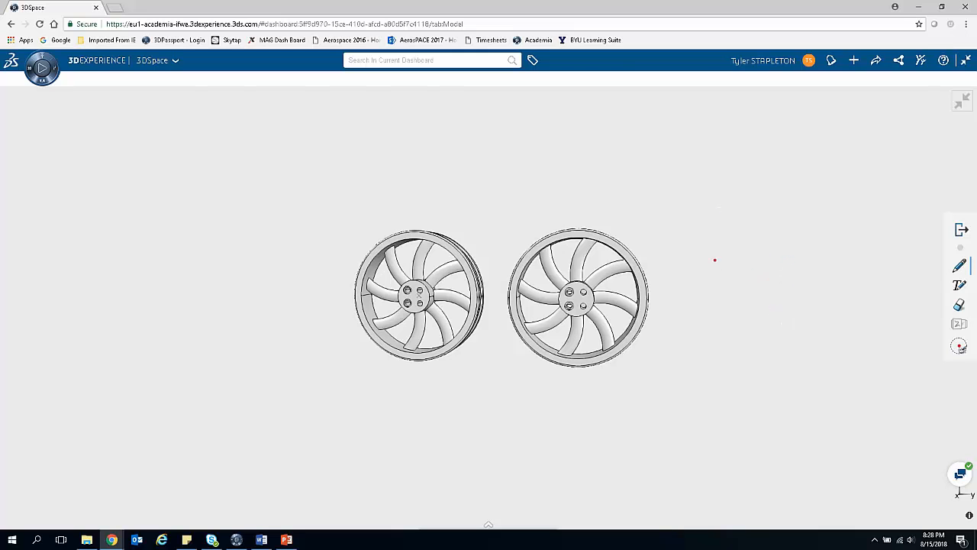
pyautogui.moveTo(314, 246)
pyautogui.mouseDown()
pyautogui.moveTo(406, 404)
pyautogui.moveTo(493, 360)
pyautogui.moveTo(493, 188)
pyautogui.moveTo(328, 214)
pyautogui.mouseUp()
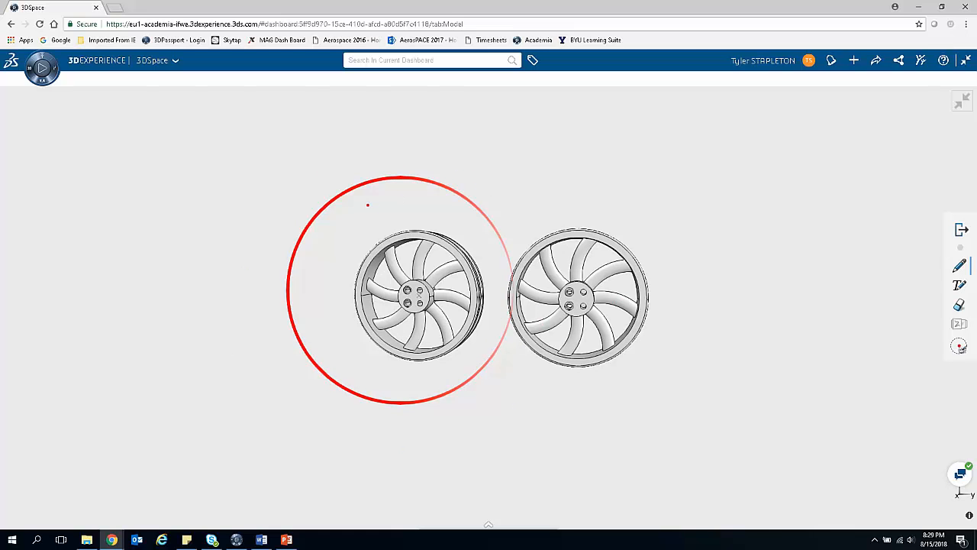
pyautogui.moveTo(572, 204)
pyautogui.mouseDown()
pyautogui.moveTo(689, 366)
pyautogui.moveTo(494, 345)
pyautogui.moveTo(596, 201)
pyautogui.mouseUp()
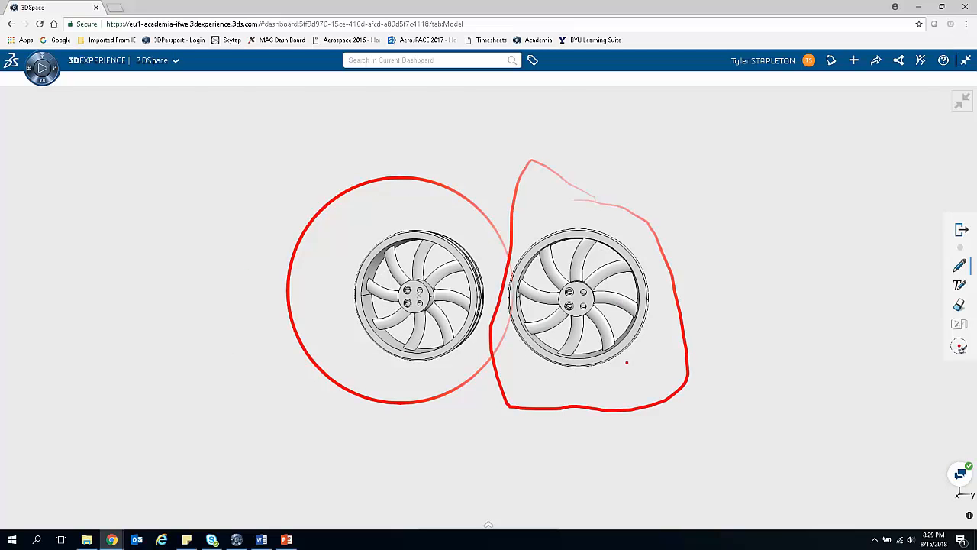
# - Erase both red outlines and add the text note "These match" above the right wheel
pyautogui.click(959, 305)
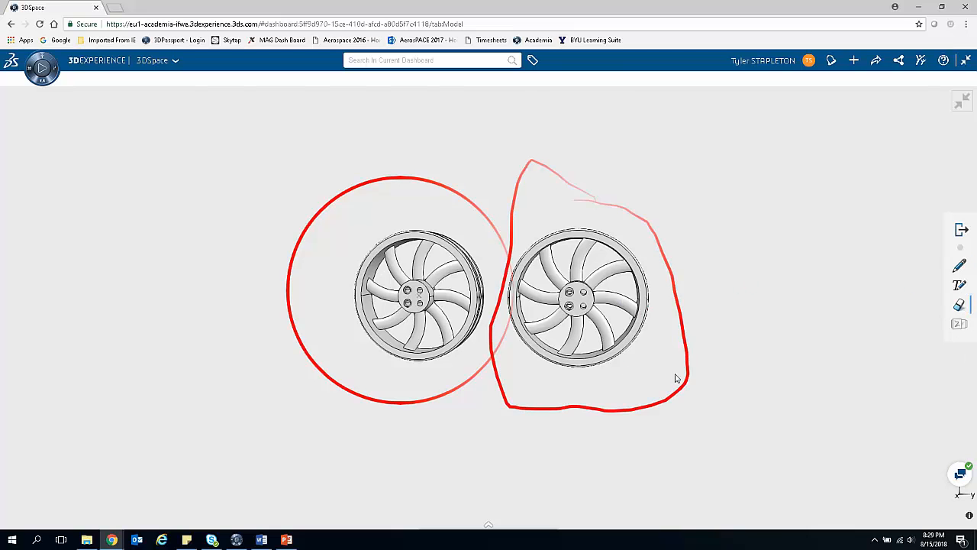
pyautogui.click(490, 369)
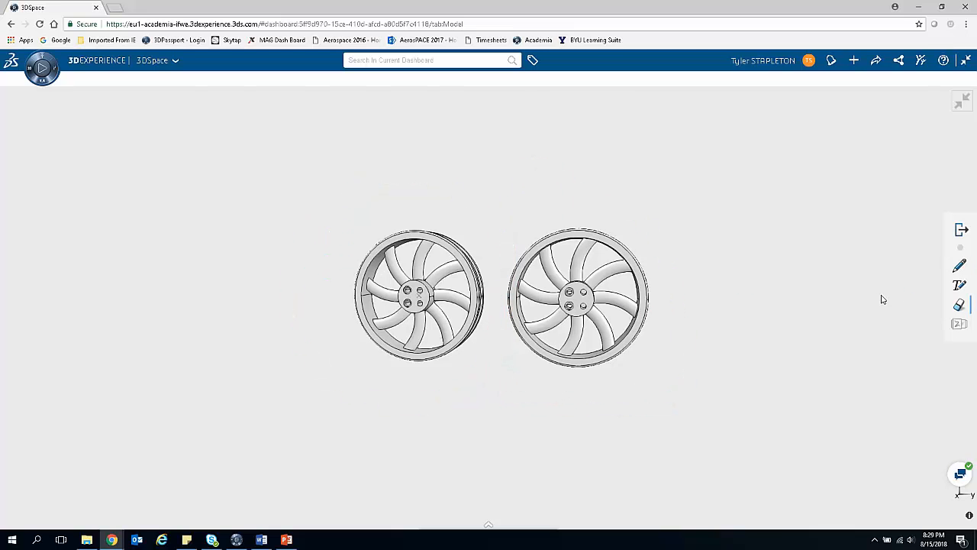
pyautogui.click(959, 285)
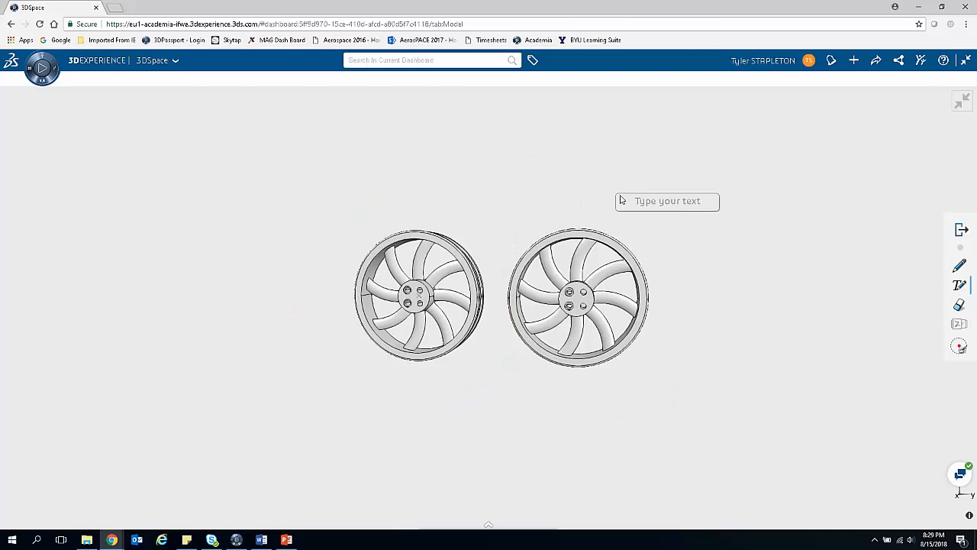
pyautogui.click(598, 203)
pyautogui.write('These match')
pyautogui.click(670, 265)
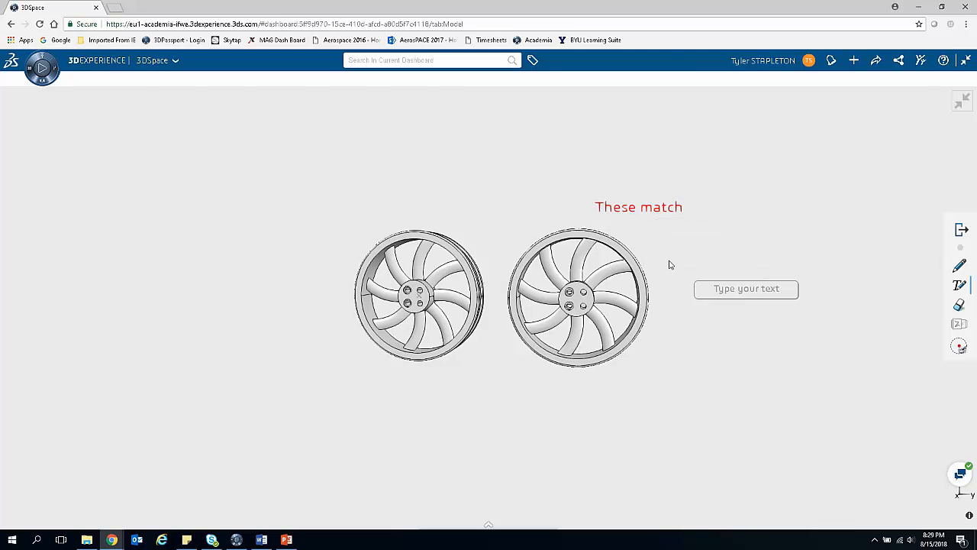
# - Turn the assembly to another orientation and add the text note "Side view" below the wheels
pyautogui.moveTo(624, 310)
pyautogui.mouseDown()
pyautogui.moveTo(503, 314)
pyautogui.moveTo(310, 389)
pyautogui.moveTo(366, 314)
pyautogui.moveTo(344, 290)
pyautogui.moveTo(323, 303)
pyautogui.mouseUp()
pyautogui.click(503, 416)
pyautogui.write('Side view')
pyautogui.click(642, 256)
# - Examine how the notes behave as the model turns, and step through the annotated views
pyautogui.moveTo(643, 370); pyautogui.dragTo(830, 466)
pyautogui.moveTo(405, 324); pyautogui.dragTo(503, 288)
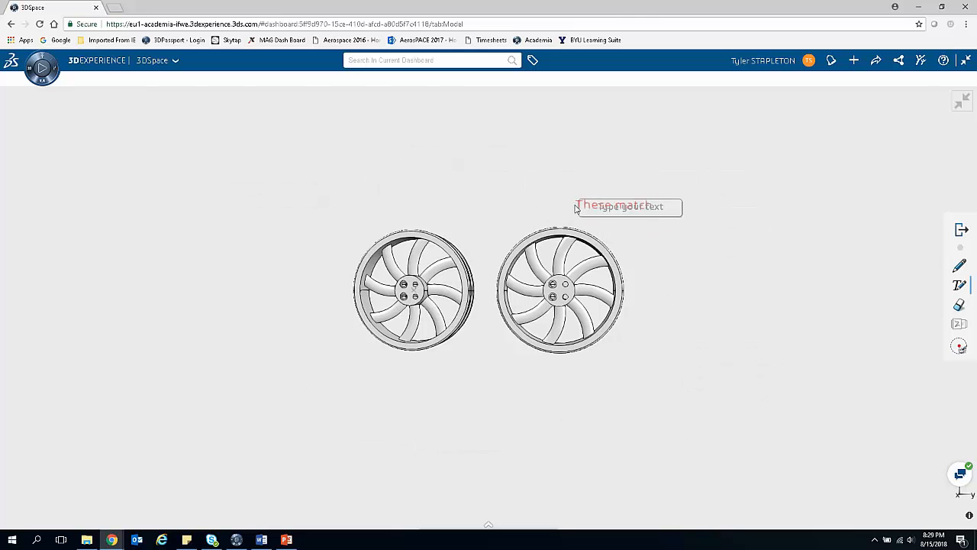
pyautogui.moveTo(666, 297)
pyautogui.mouseDown()
pyautogui.moveTo(631, 305)
pyautogui.moveTo(577, 375)
pyautogui.moveTo(656, 334)
pyautogui.moveTo(676, 312)
pyautogui.moveTo(669, 294)
pyautogui.mouseUp()
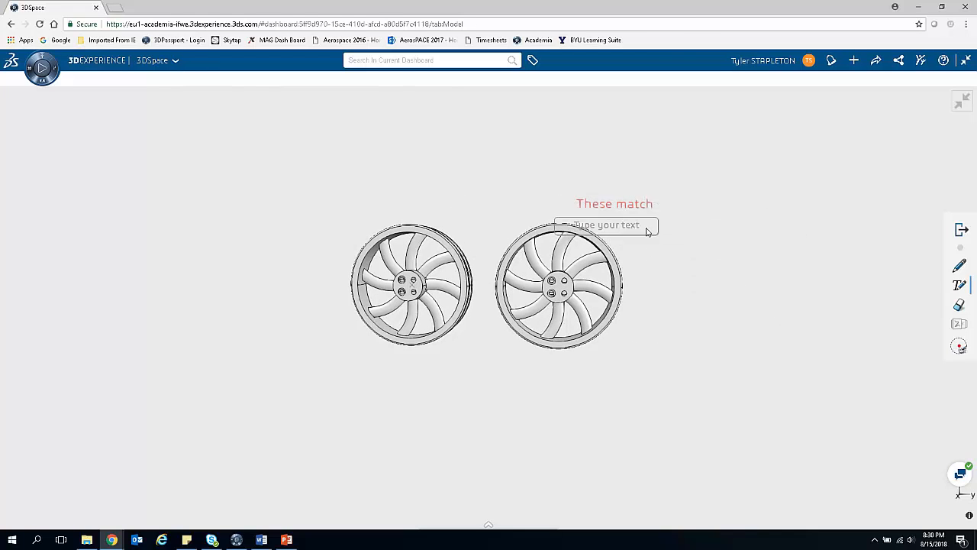
pyautogui.moveTo(686, 226); pyautogui.dragTo(523, 279)
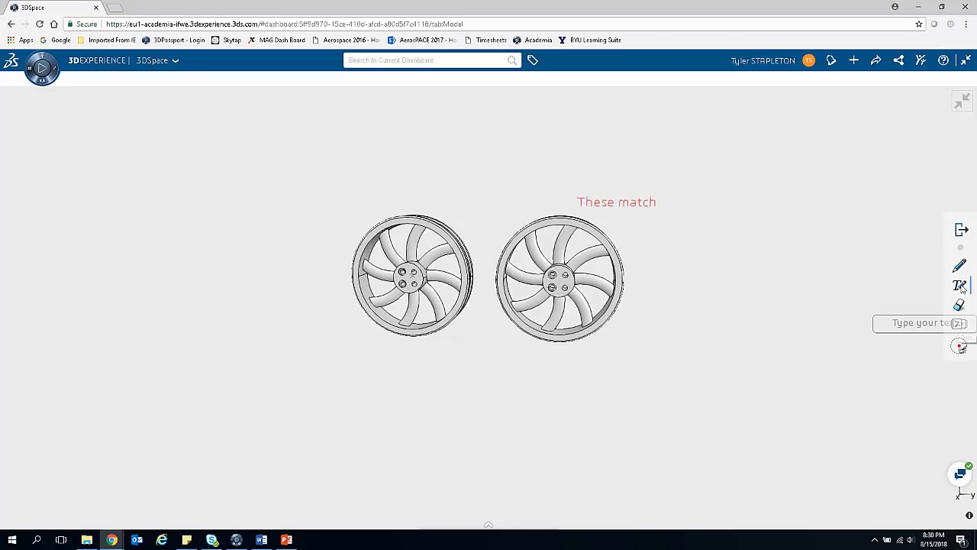
pyautogui.click(960, 325)
pyautogui.click(928, 314)
pyautogui.click(925, 309)
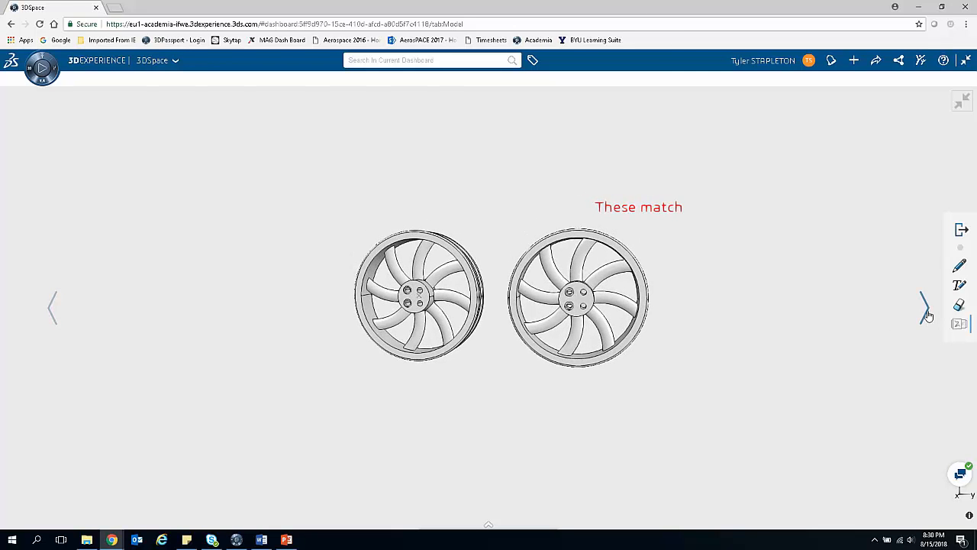
pyautogui.click(52, 305)
pyautogui.click(932, 311)
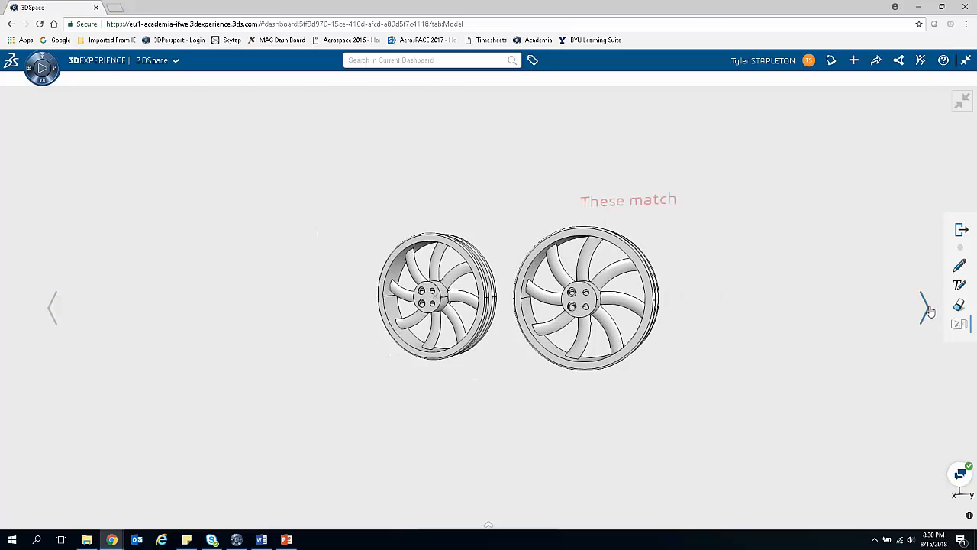
pyautogui.click(931, 311)
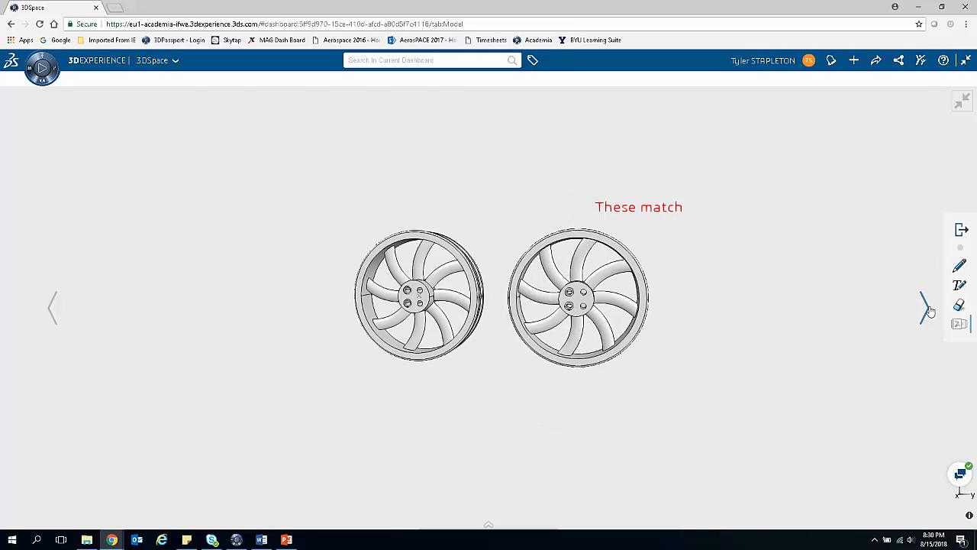
# - Close the assembly viewer, restore the dashboard and maximize the Web Page Reader widget with the CG Calculations spreadsheet
pyautogui.click(963, 103)
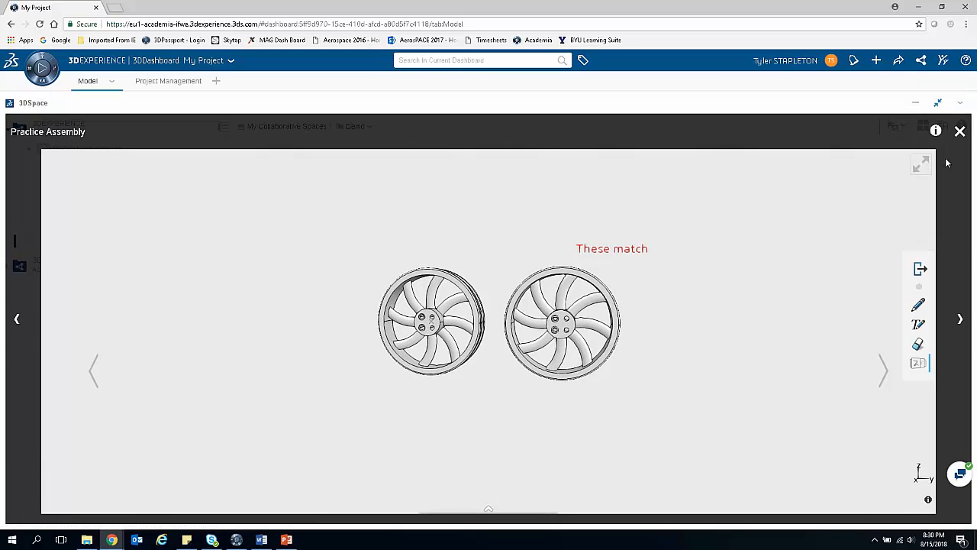
pyautogui.click(957, 134)
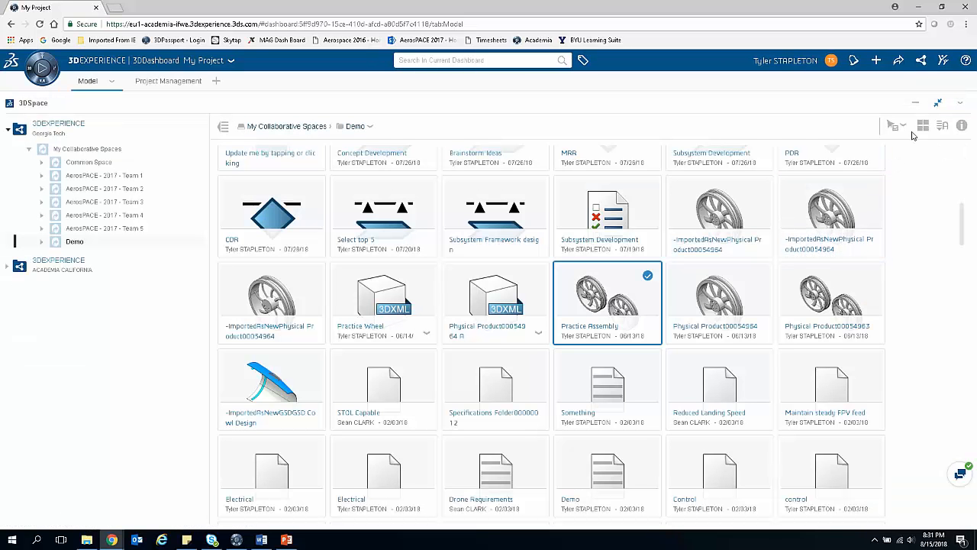
pyautogui.click(940, 104)
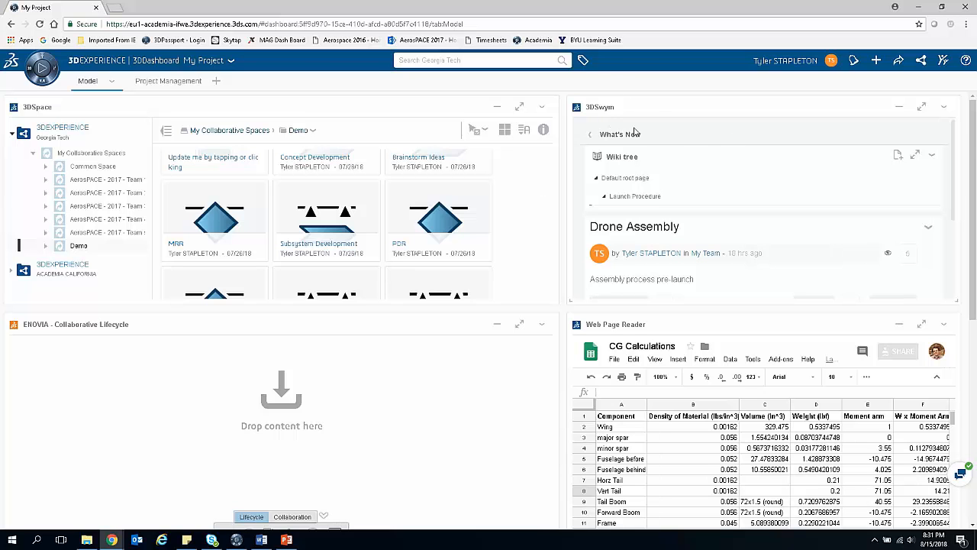
pyautogui.scroll(-2, 436, 383)
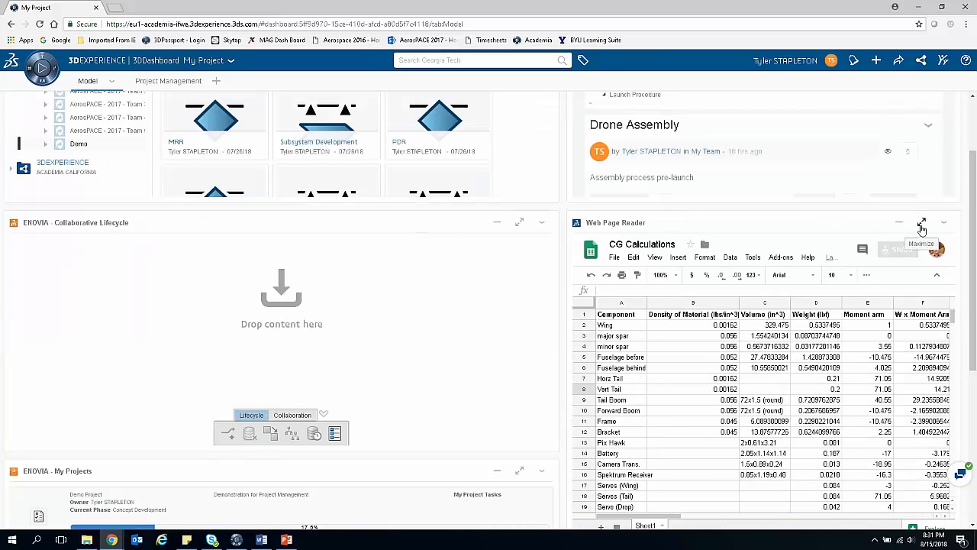
pyautogui.click(921, 228)
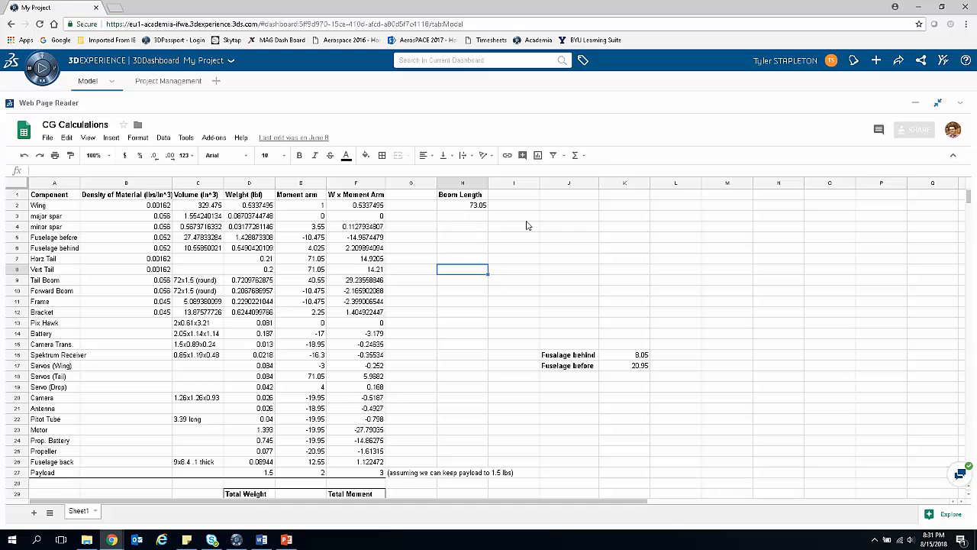
# - Review the available roles and apps in the compass
pyautogui.click(53, 69)
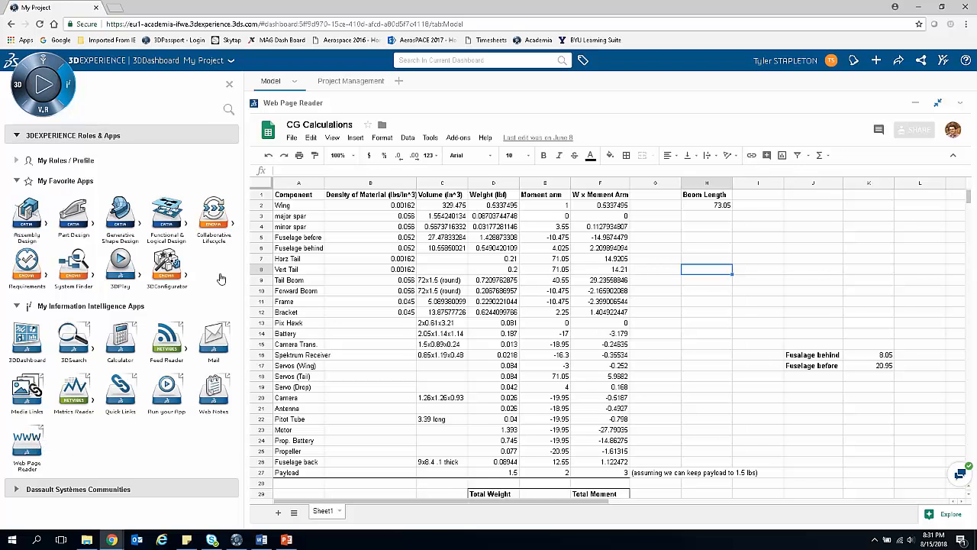
pyautogui.click(63, 87)
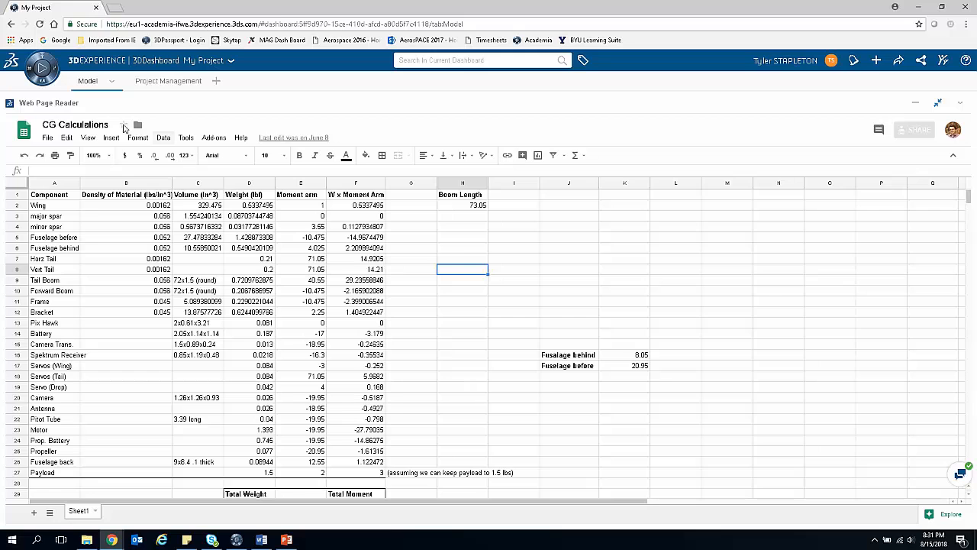
# - Enter the text "Here's a comment" in cell I8 of the CG Calculations sheet
pyautogui.click(468, 257)
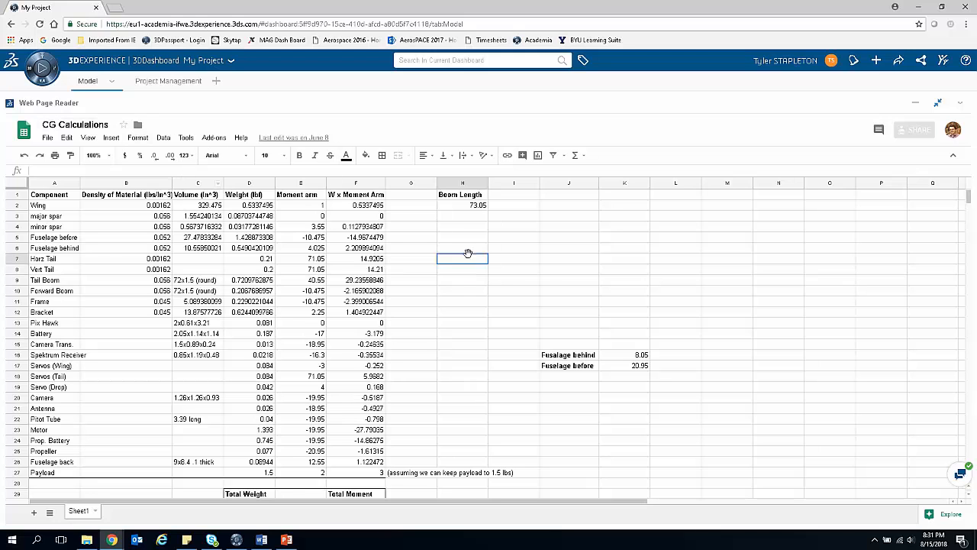
pyautogui.click(471, 281)
pyautogui.click(537, 270)
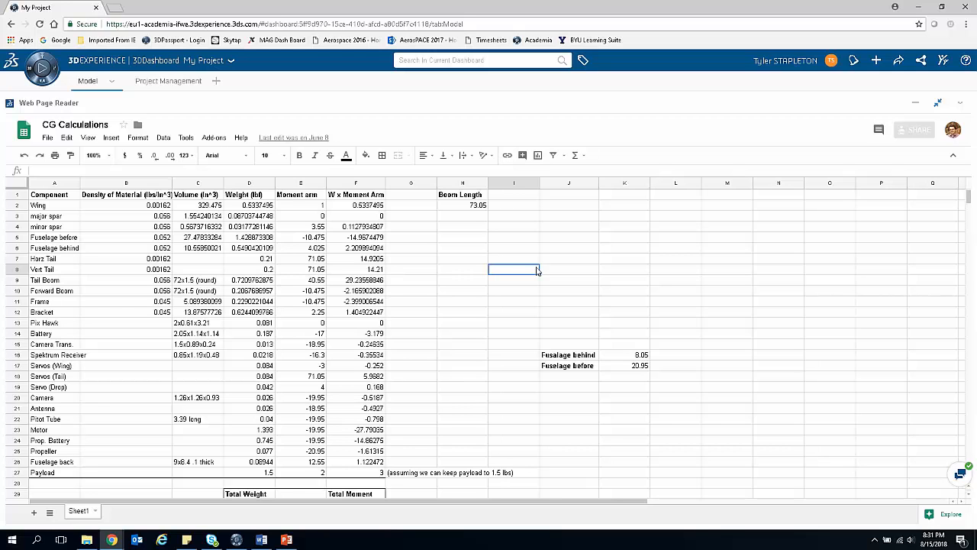
pyautogui.write("Here's a comment")
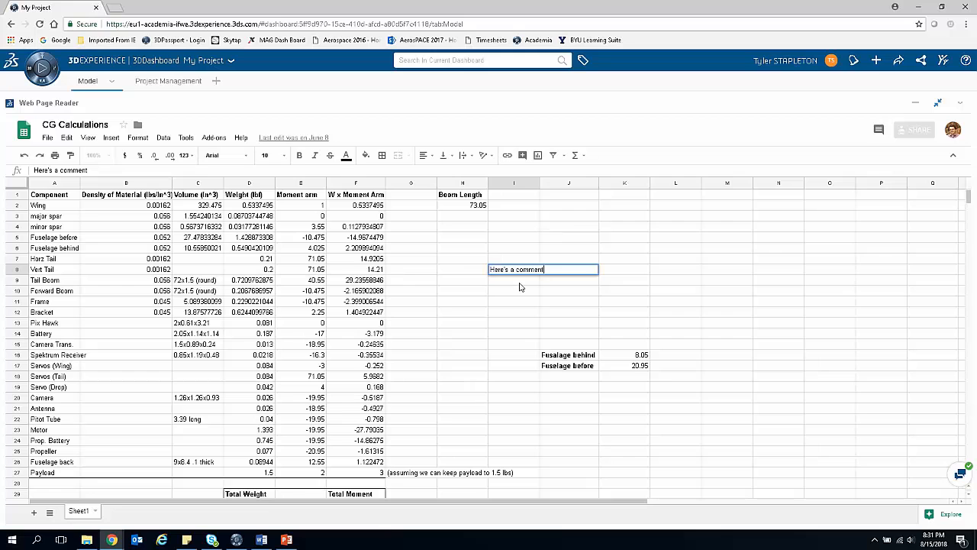
pyautogui.click(519, 284)
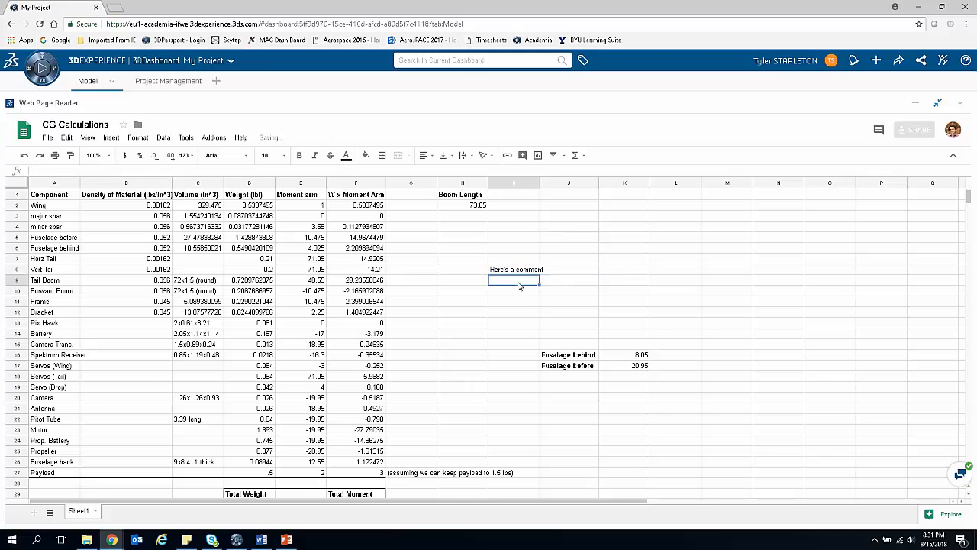
# - Clear the comment text from cell I8
pyautogui.click(518, 271)
pyautogui.click(520, 282)
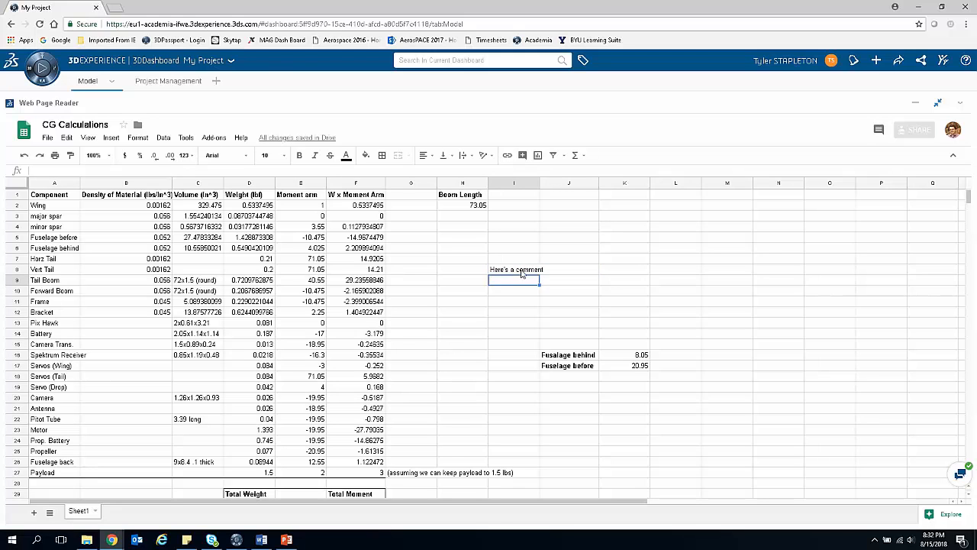
pyautogui.click(521, 273)
pyautogui.press('Delete')
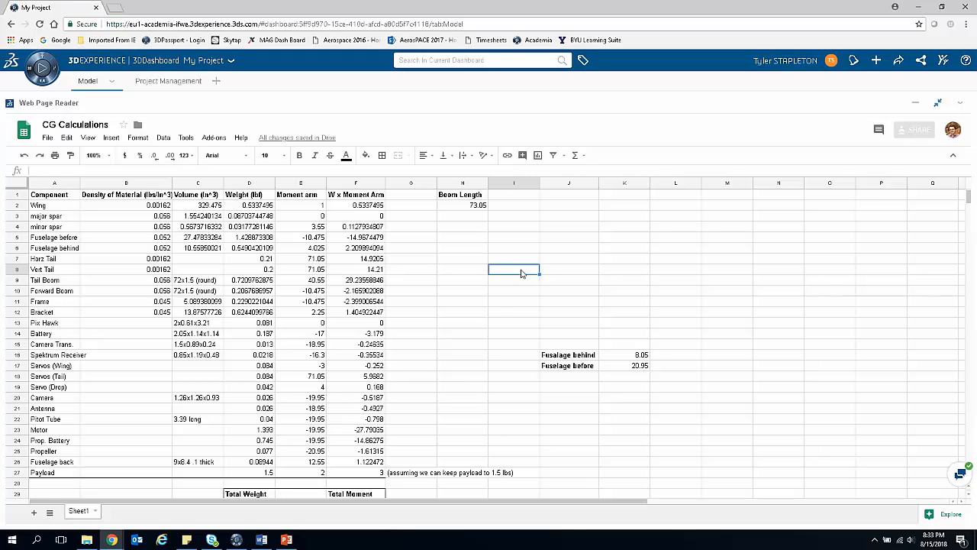
# - Restore the Web Page Reader widget and maximize the Collaborative Tasks widget
pyautogui.click(938, 102)
pyautogui.scroll(-5, 442, 329)
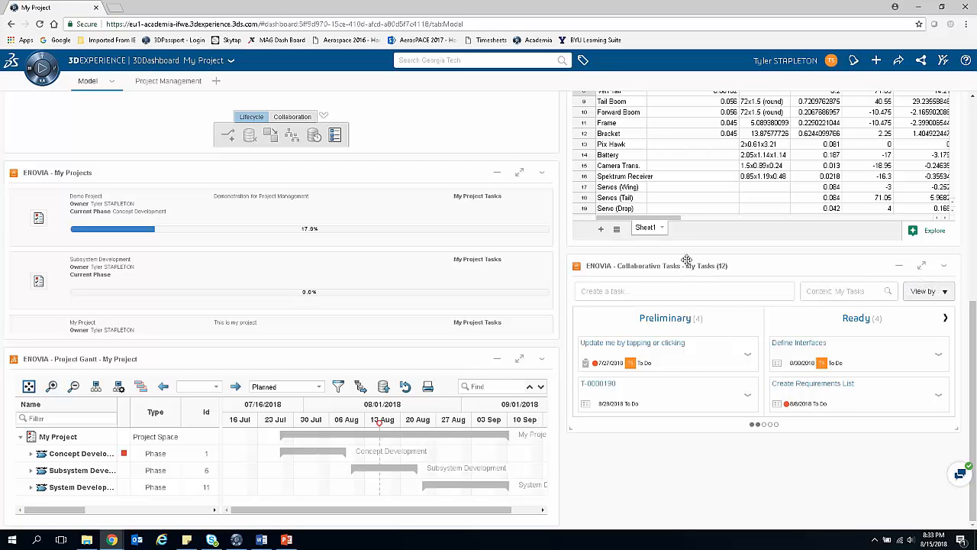
pyautogui.click(921, 265)
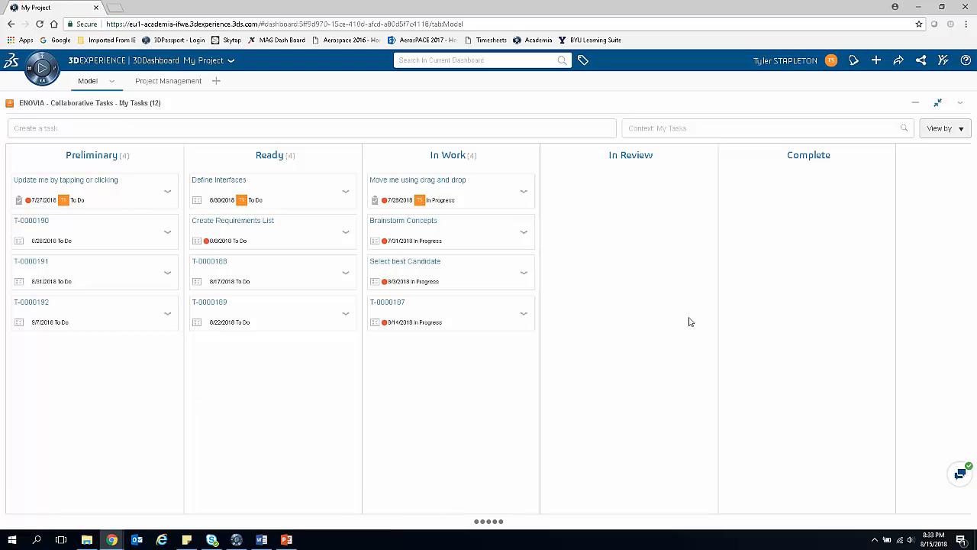
# - Review the editable details of the "Update me by tapping or clicking" task and close them without changes
pyautogui.click(168, 193)
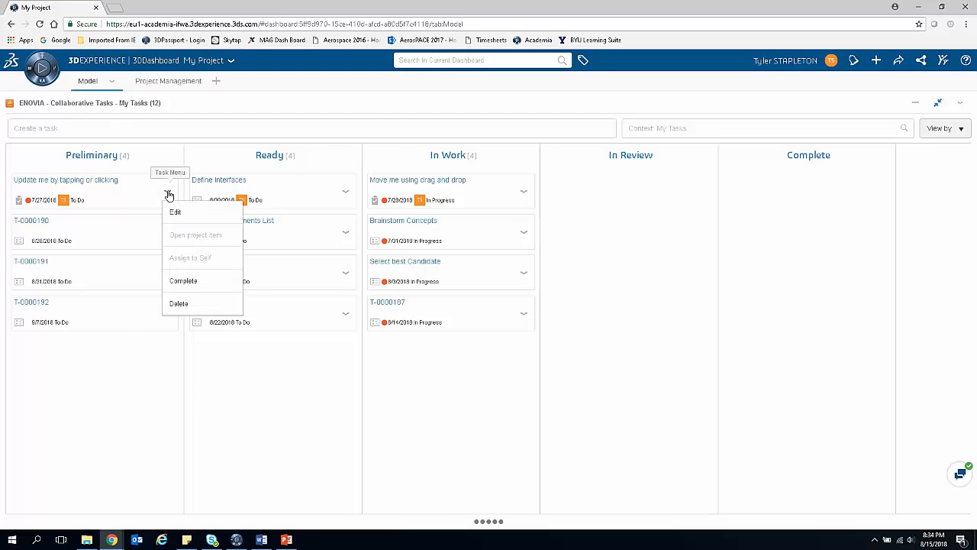
pyautogui.click(174, 211)
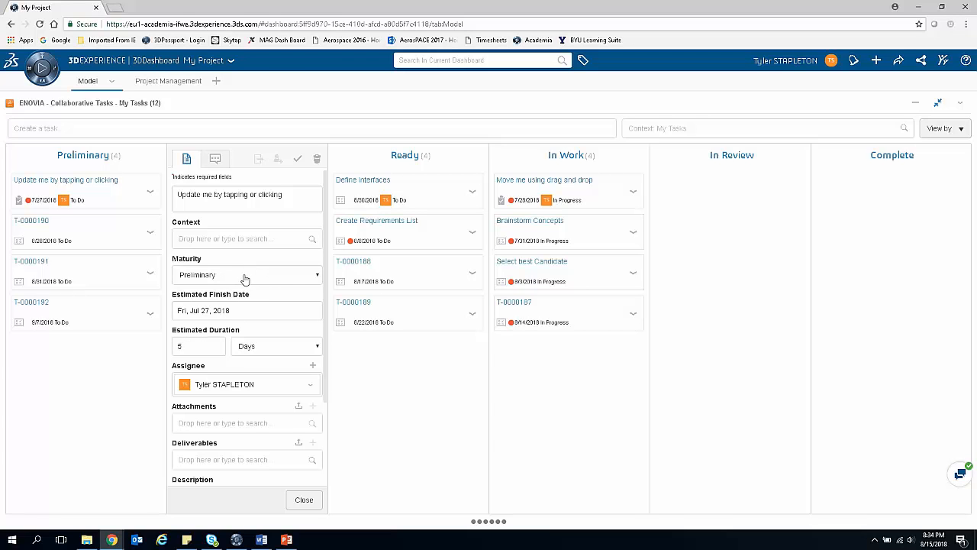
pyautogui.click(304, 499)
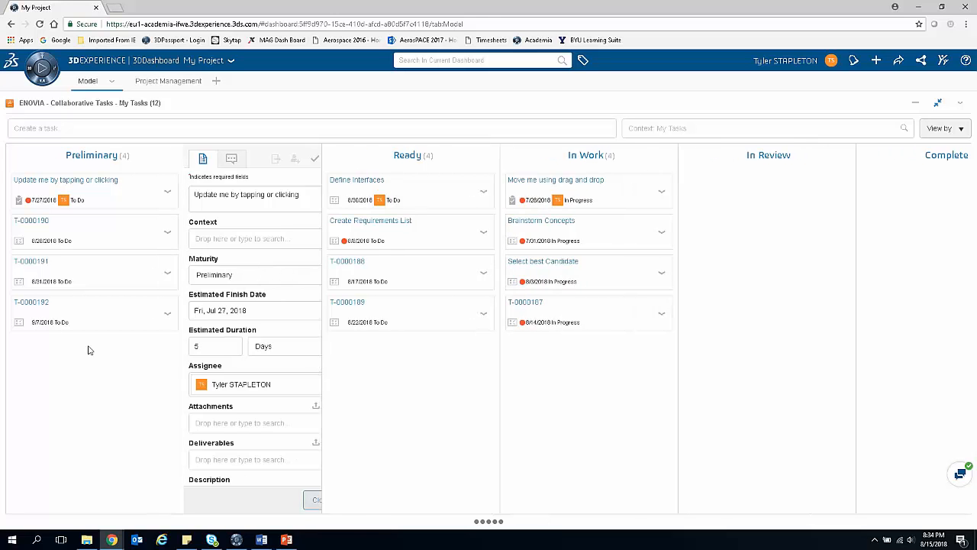
# - Move task T-0000190 from Preliminary to Ready and review the details of the Brainstorm Concepts task
pyautogui.moveTo(92, 236); pyautogui.dragTo(266, 357)
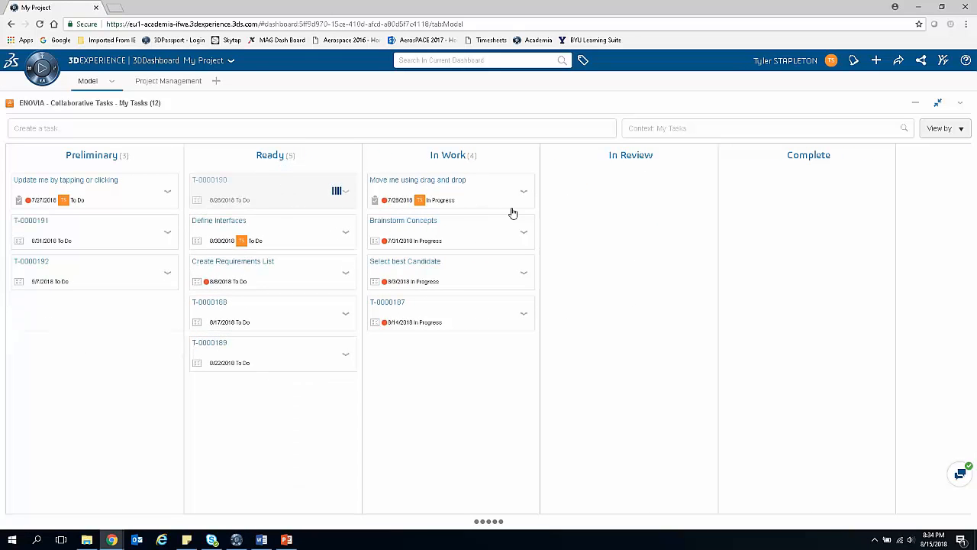
pyautogui.click(524, 230)
pyautogui.click(532, 250)
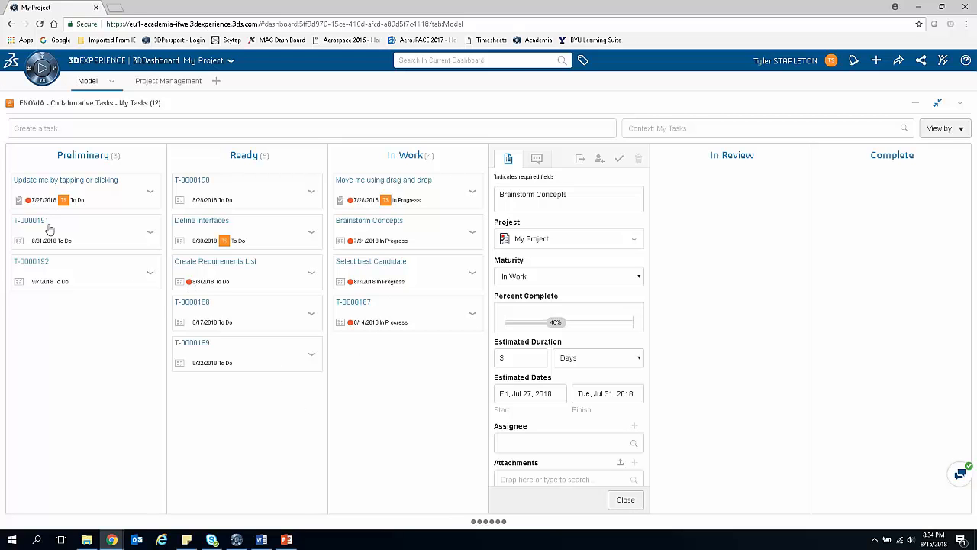
pyautogui.click(625, 503)
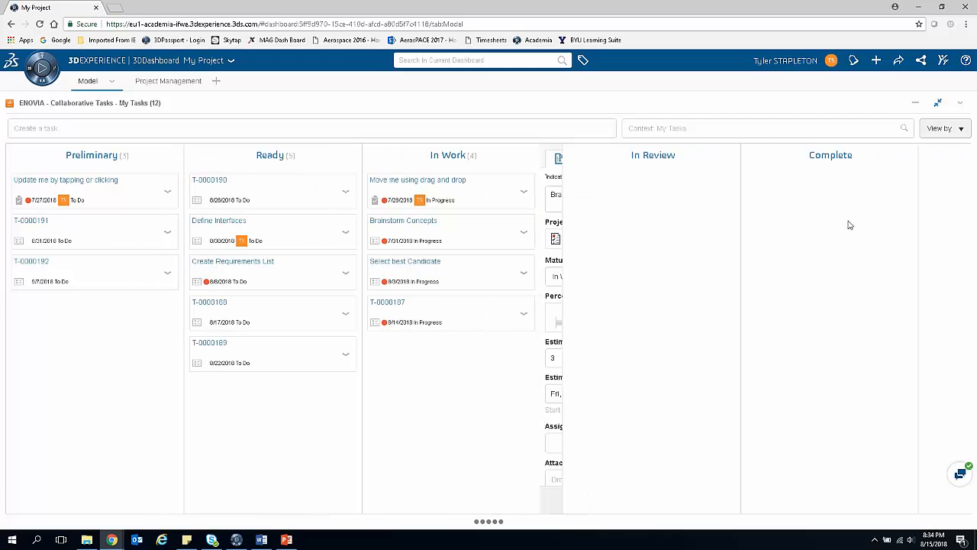
# - Restore the Collaborative Tasks widget and open the 3DMessaging window on the dashboard
pyautogui.click(938, 102)
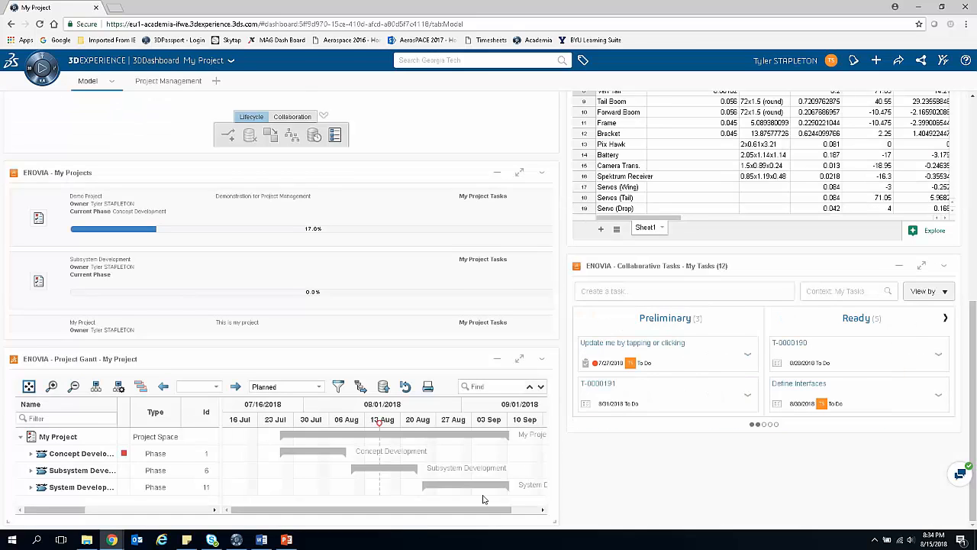
pyautogui.scroll(3, 563, 477)
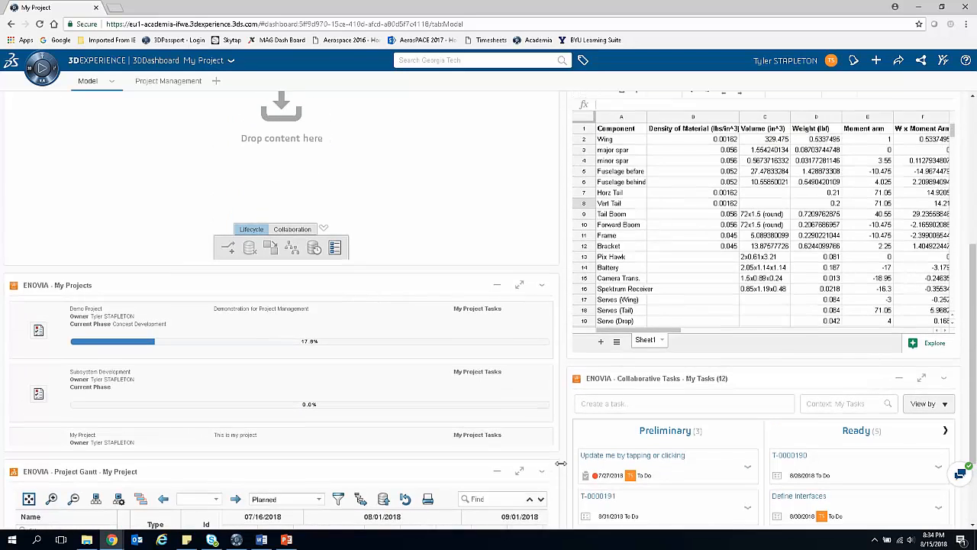
pyautogui.scroll(5, 561, 462)
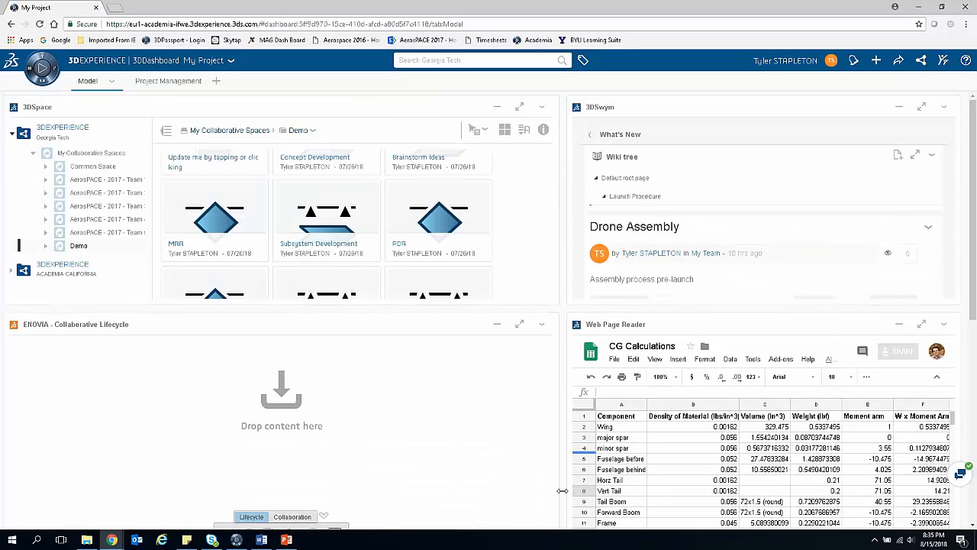
pyautogui.click(962, 475)
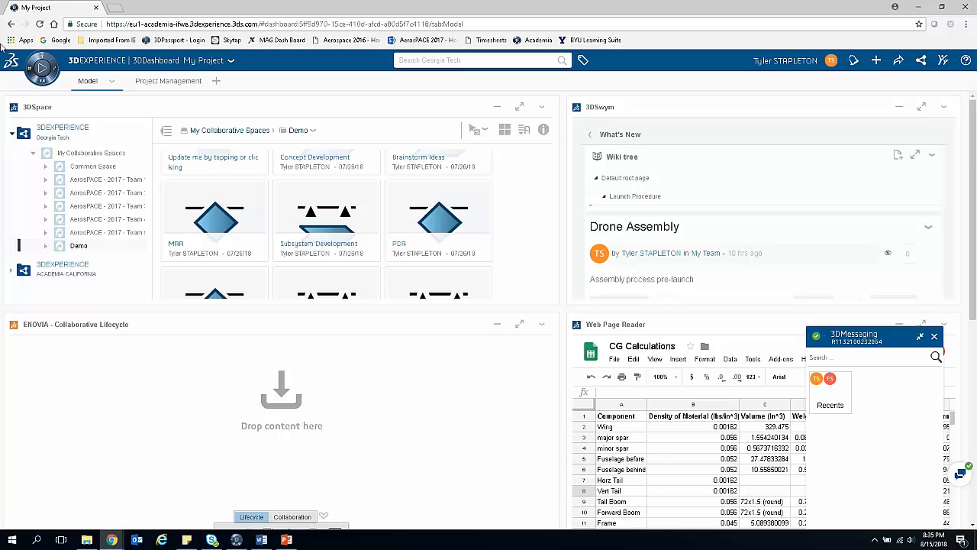
# - Launch 3DSwym from the compass apps, log in with the saved password and dismiss the startup introduction
pyautogui.click(42, 65)
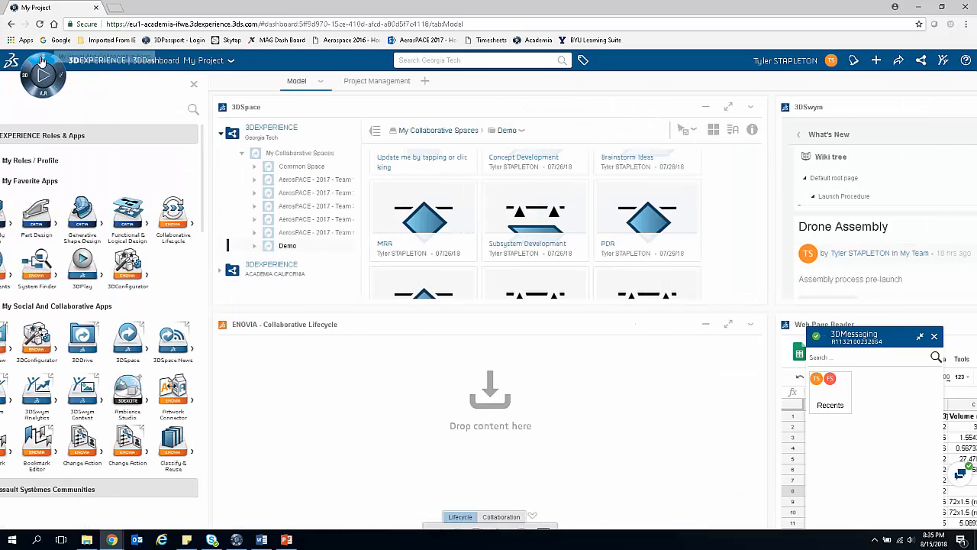
pyautogui.click(27, 391)
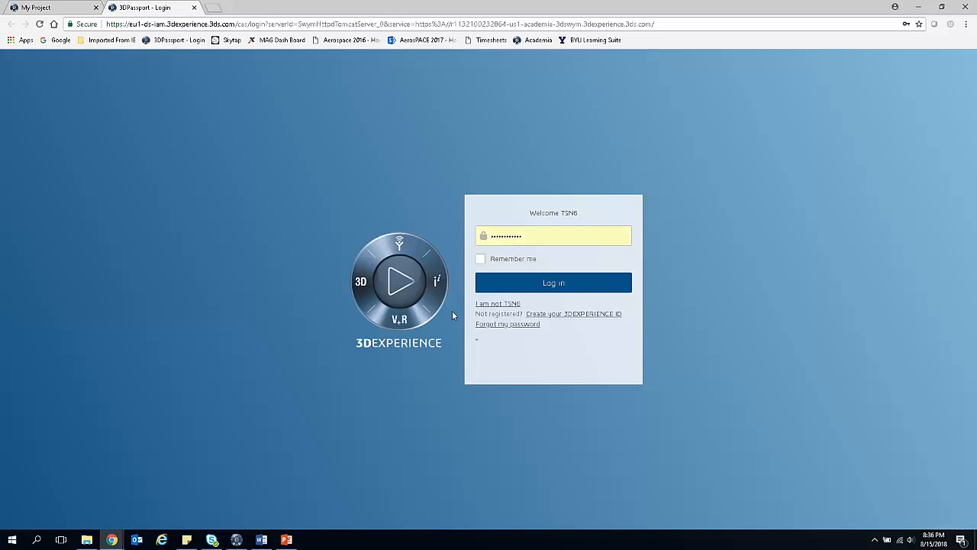
pyautogui.click(502, 283)
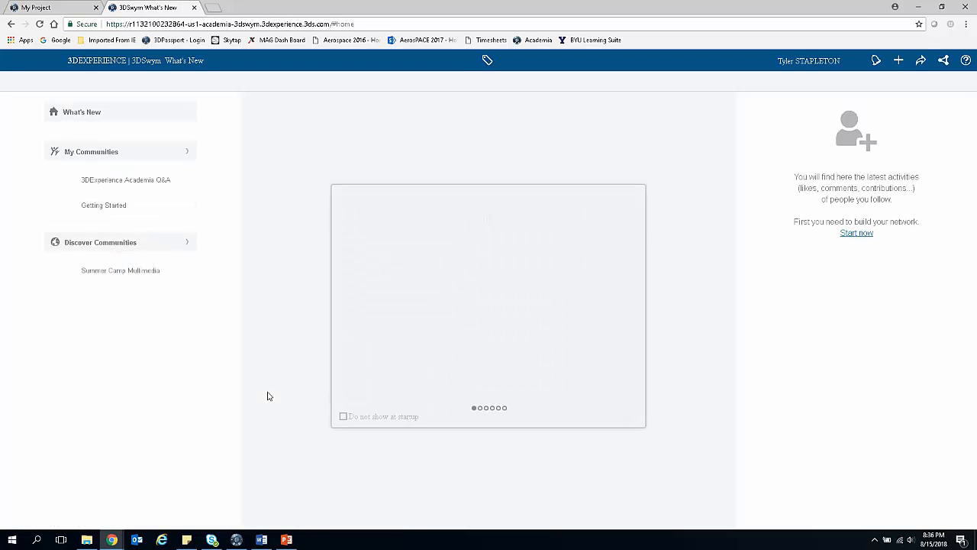
pyautogui.click(631, 199)
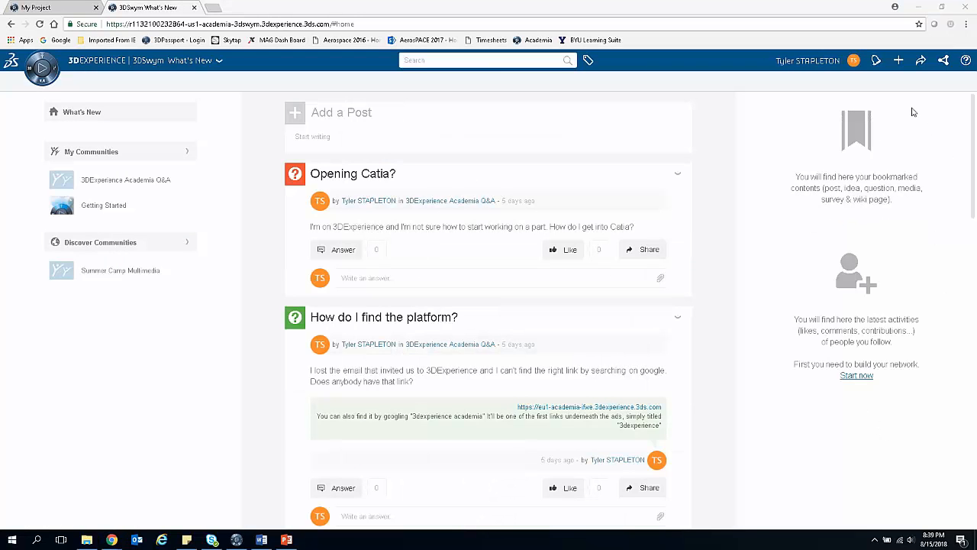
# - Start 3DMessaging from the profile options in 3DSwym, then collapse, reopen and collapse its chat window again
pyautogui.click(855, 66)
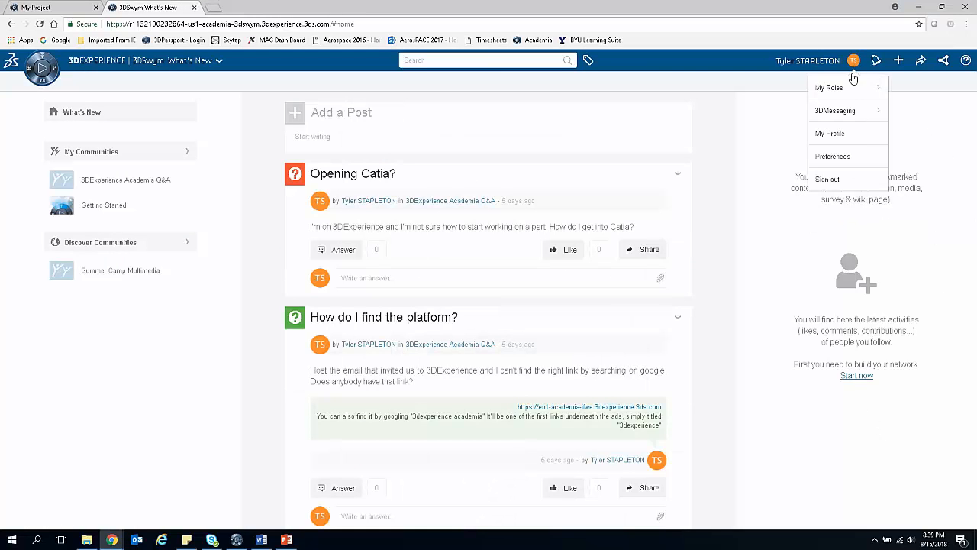
pyautogui.click(862, 118)
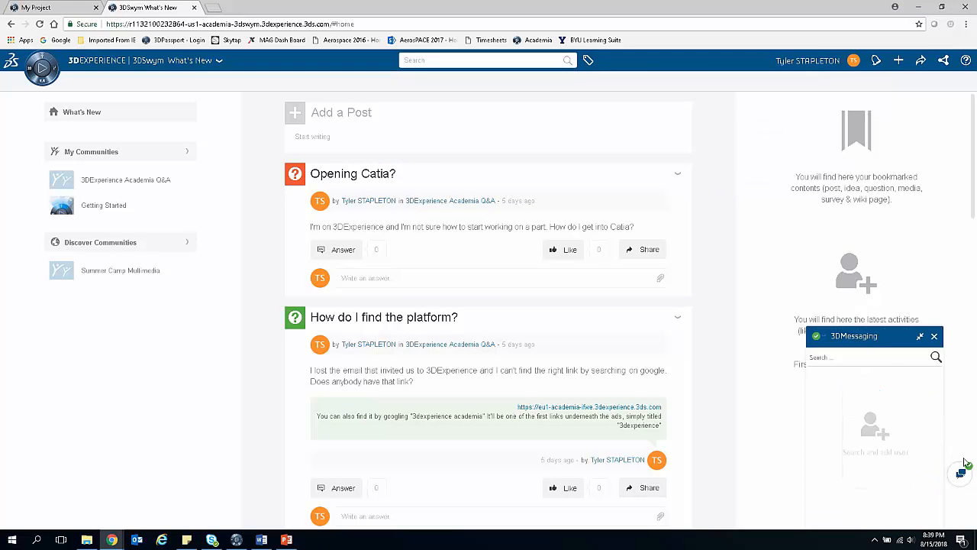
pyautogui.click(919, 338)
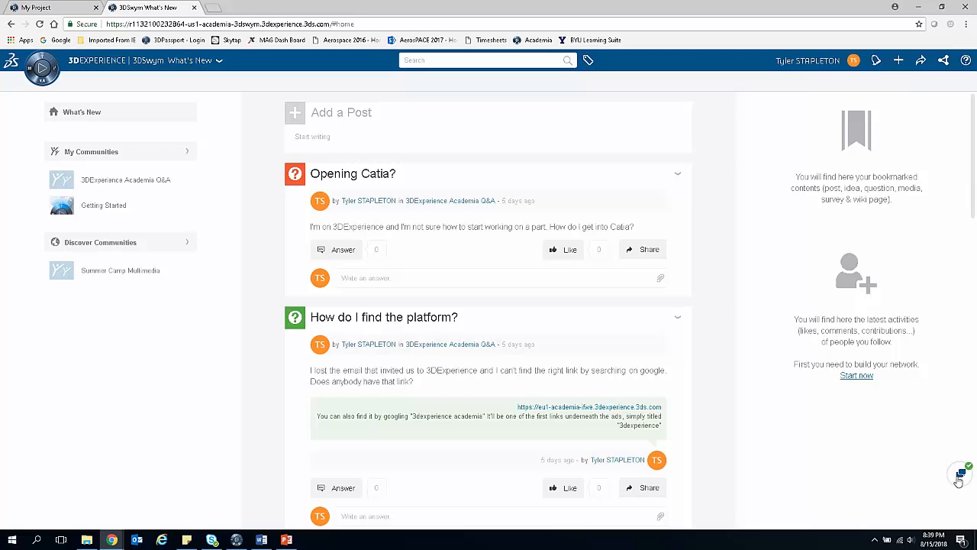
pyautogui.click(960, 477)
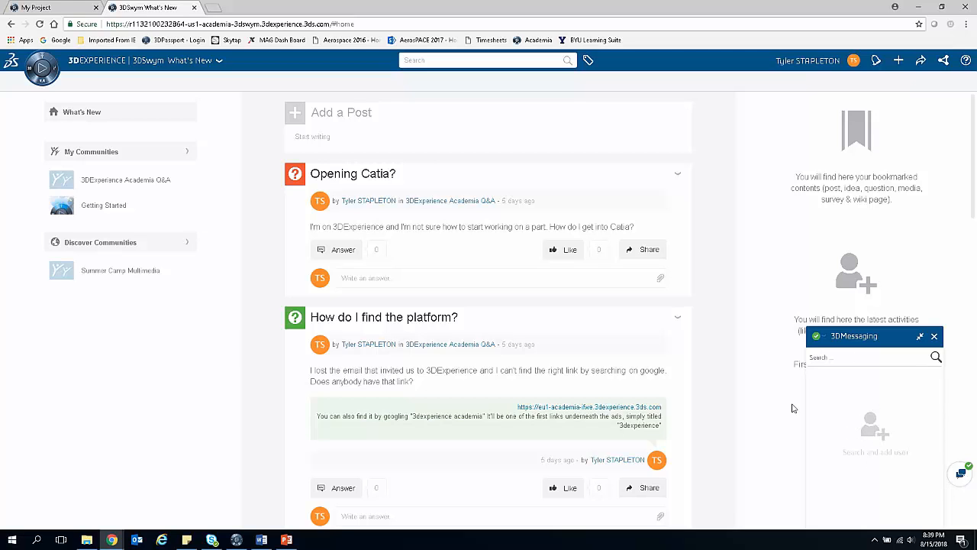
pyautogui.click(921, 337)
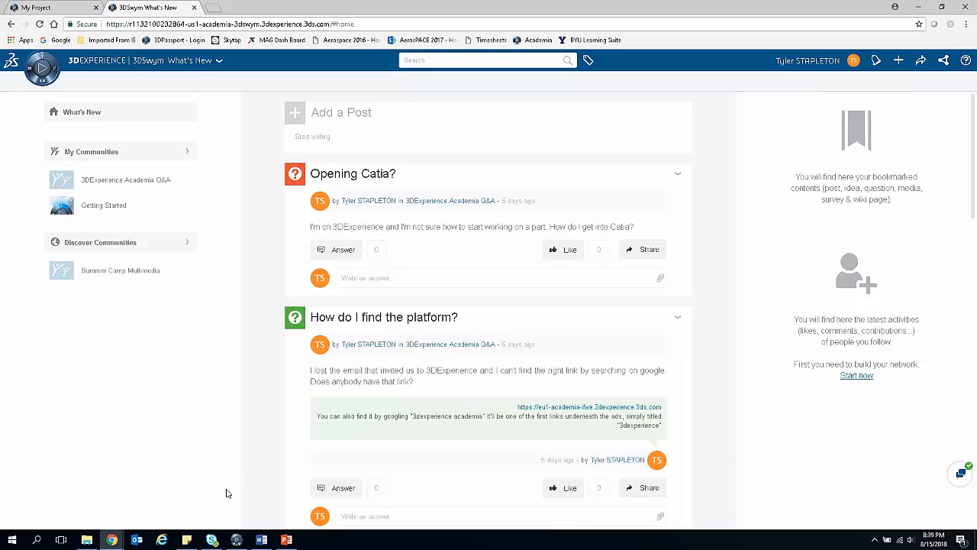
# - Switch to CATIA Part Design with the Drone2 model and sign in to instant messaging through the status options
pyautogui.click(237, 540)
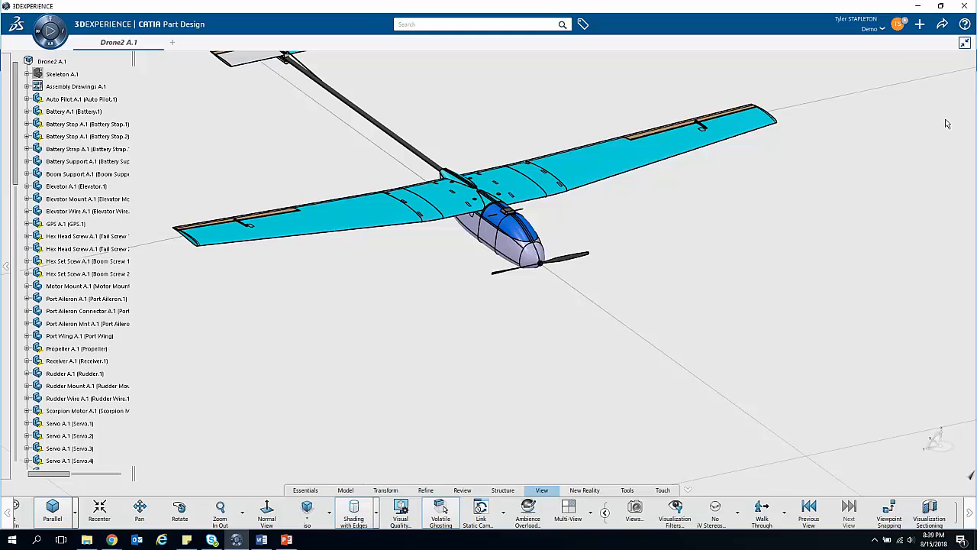
pyautogui.click(899, 26)
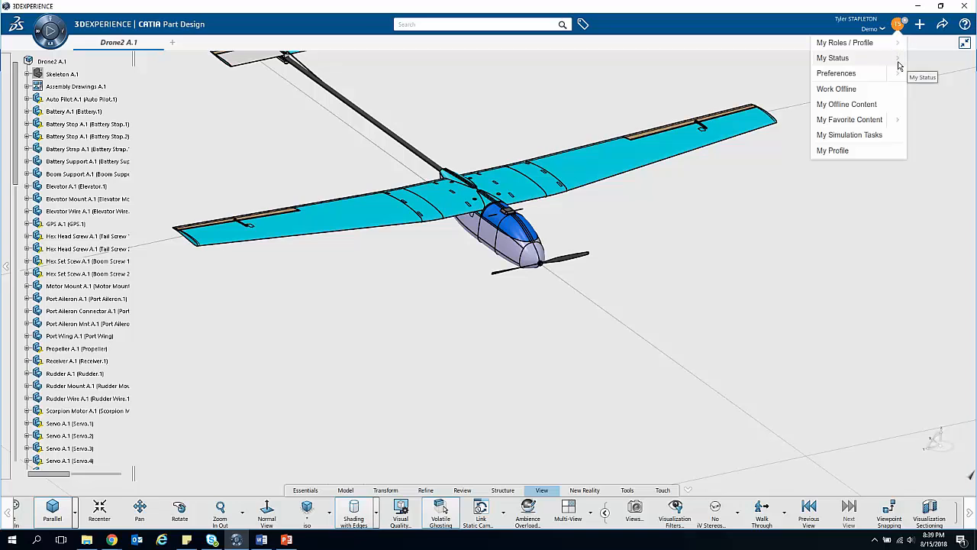
pyautogui.click(898, 62)
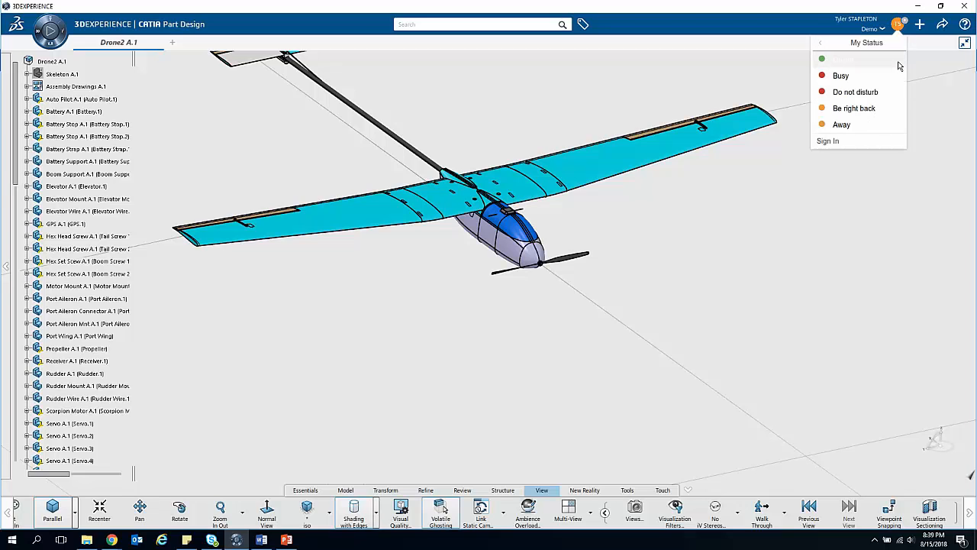
pyautogui.click(852, 143)
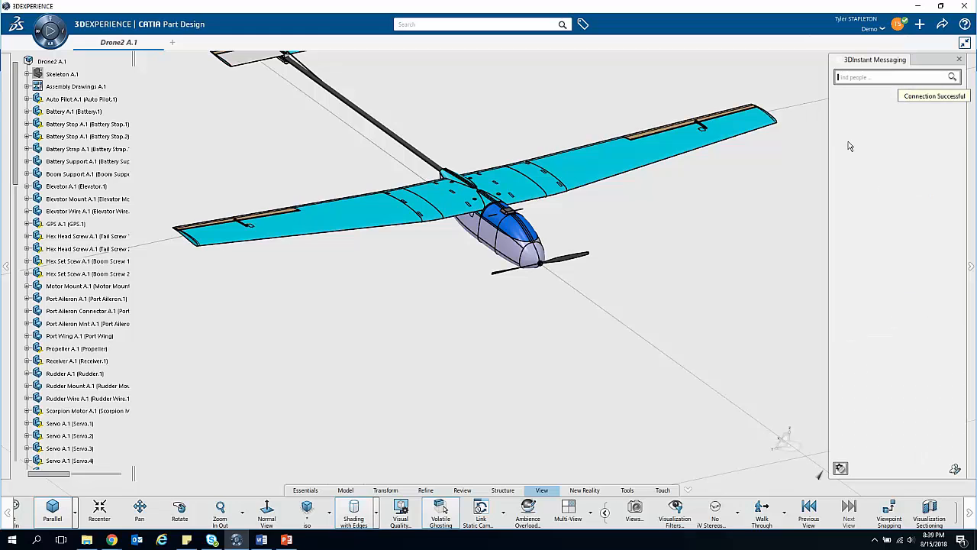
# - Search for the contact by name in 3DInstant Messaging and start a chat with them
pyautogui.click(871, 79)
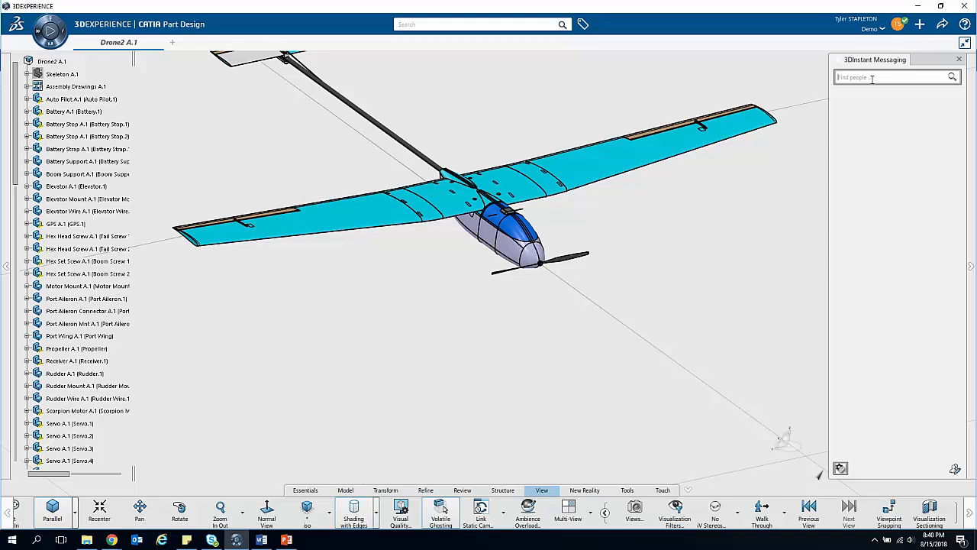
pyautogui.write('tyler')
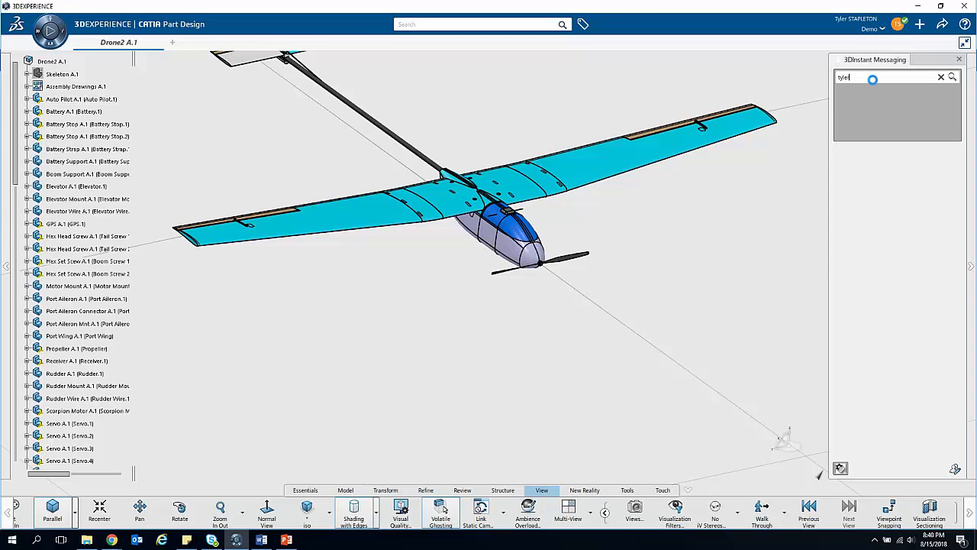
pyautogui.write(' st')
pyautogui.moveTo(890, 137)
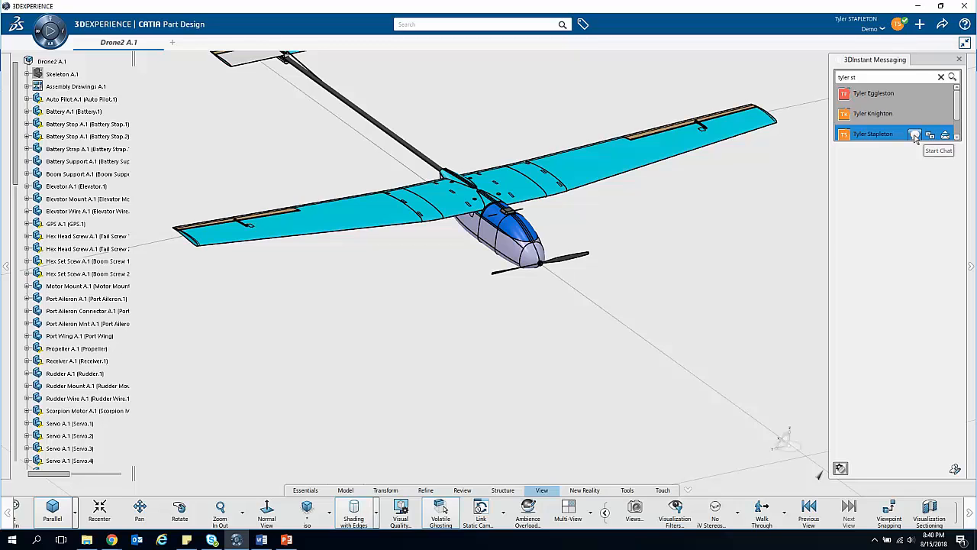
pyautogui.click(915, 135)
pyautogui.click(189, 453)
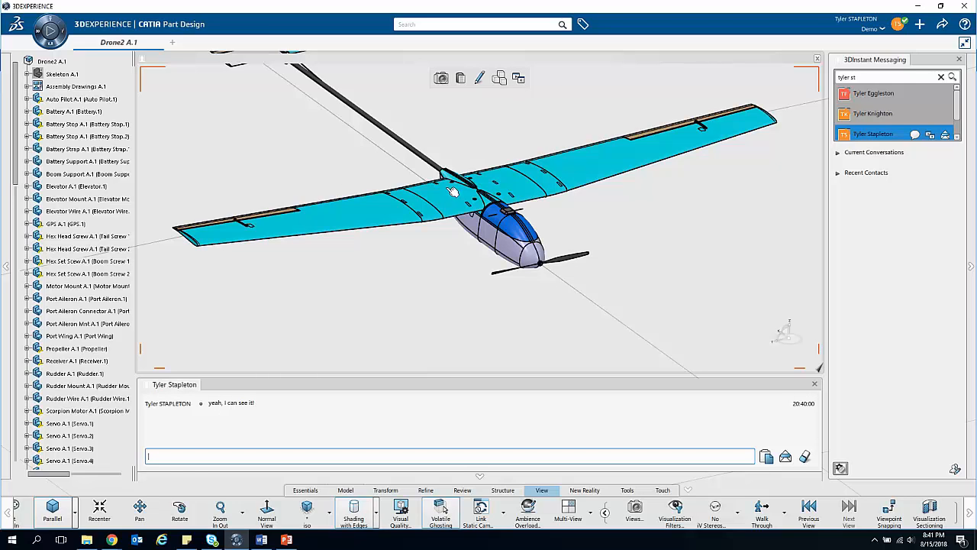
# - Annotate the shared Drone2 view with a red circle around the nose and propeller
pyautogui.moveTo(469, 320); pyautogui.dragTo(532, 168)
pyautogui.moveTo(256, 210); pyautogui.dragTo(553, 280)
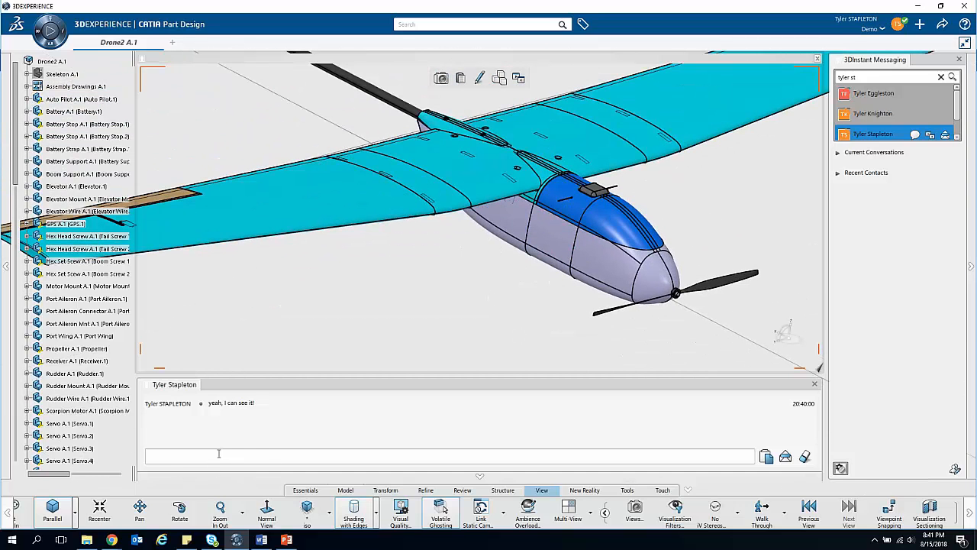
pyautogui.moveTo(315, 283); pyautogui.dragTo(342, 321)
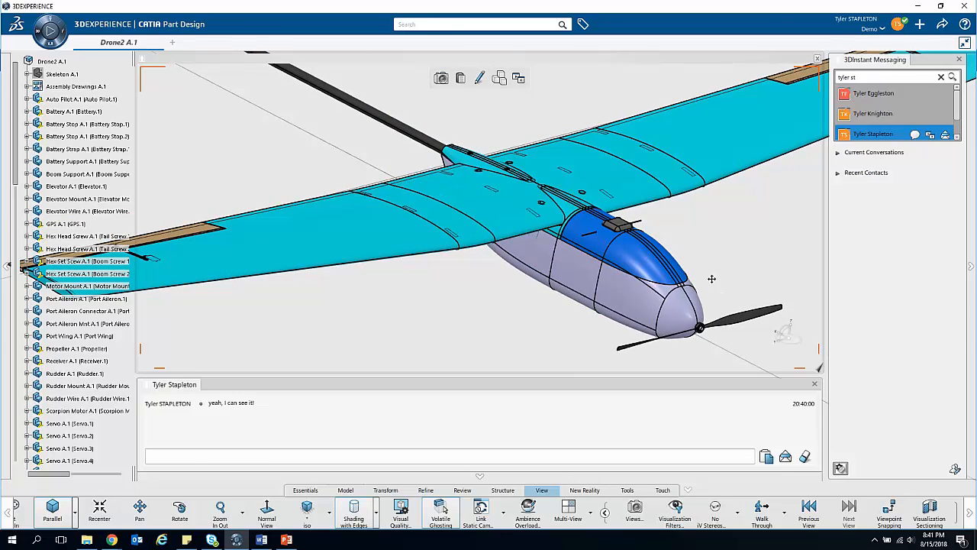
pyautogui.click(479, 77)
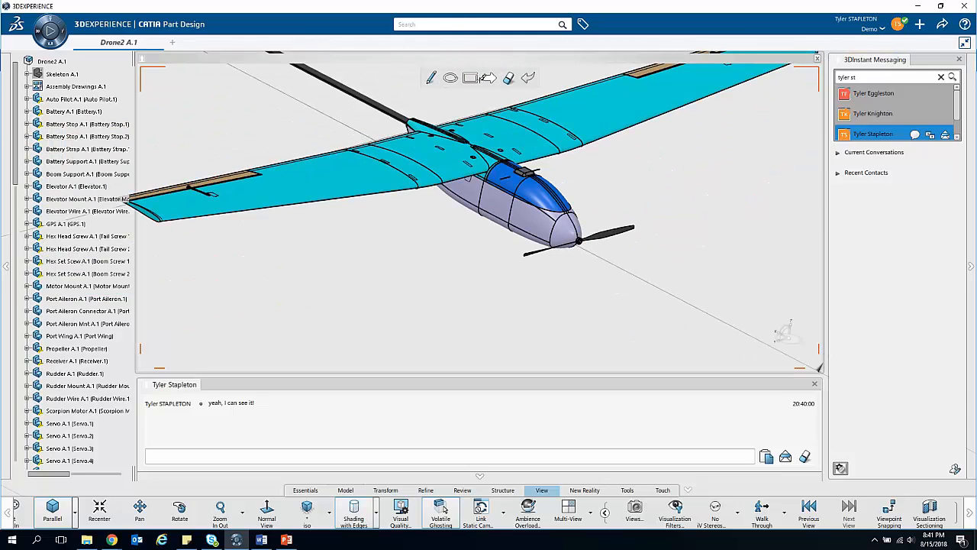
pyautogui.click(432, 79)
pyautogui.moveTo(505, 174)
pyautogui.mouseDown()
pyautogui.moveTo(651, 286)
pyautogui.moveTo(643, 306)
pyautogui.mouseUp()
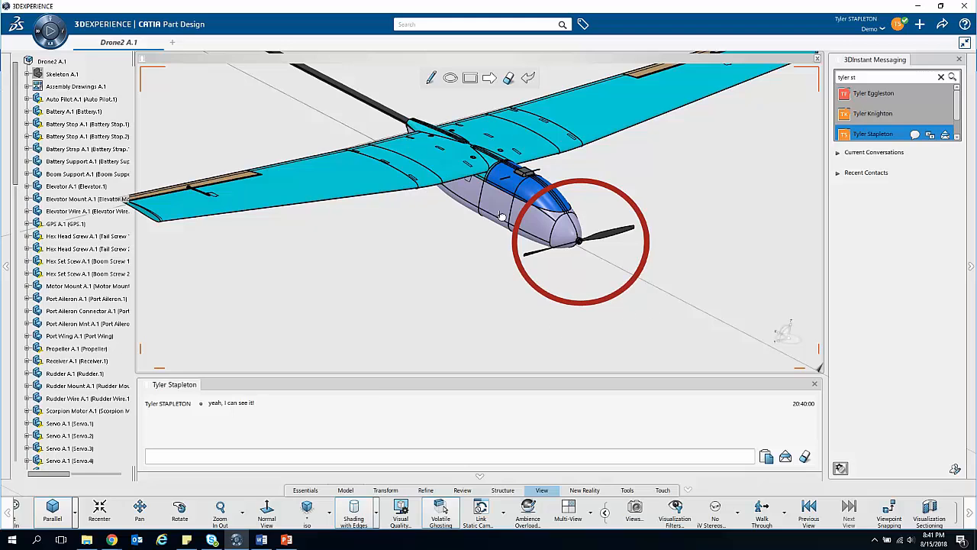
# - Erase the red circle from the shared view and leave annotation mode
pyautogui.click(508, 79)
pyautogui.click(590, 180)
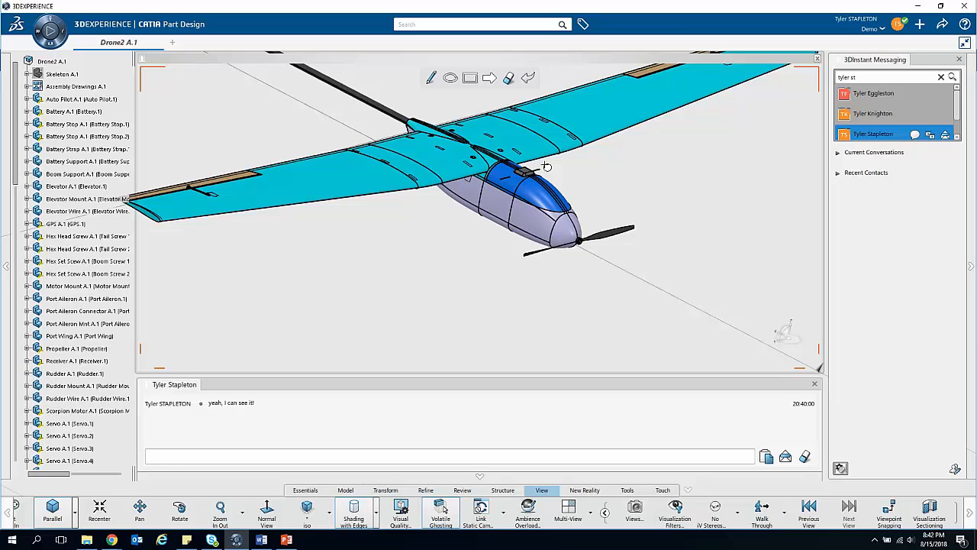
pyautogui.click(529, 79)
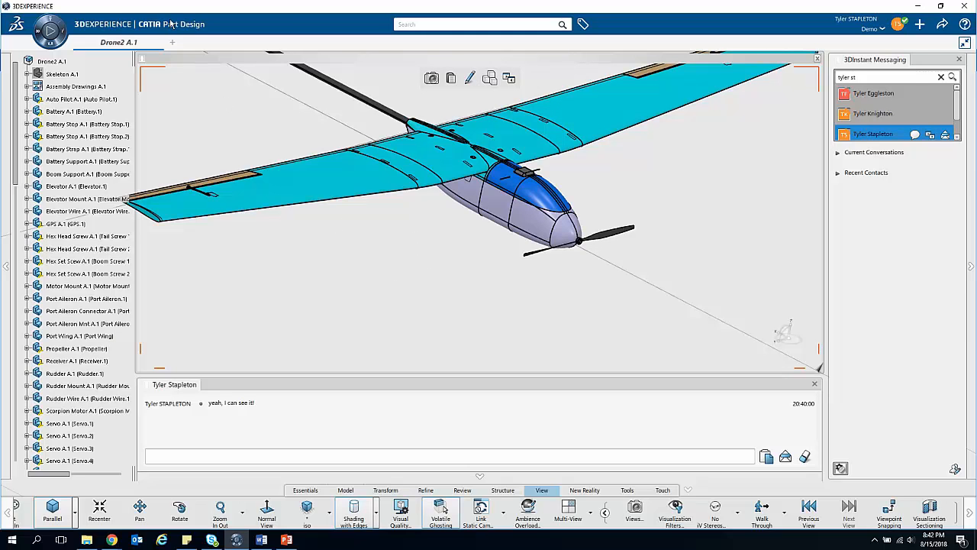
pyautogui.moveTo(399, 218); pyautogui.dragTo(468, 315)
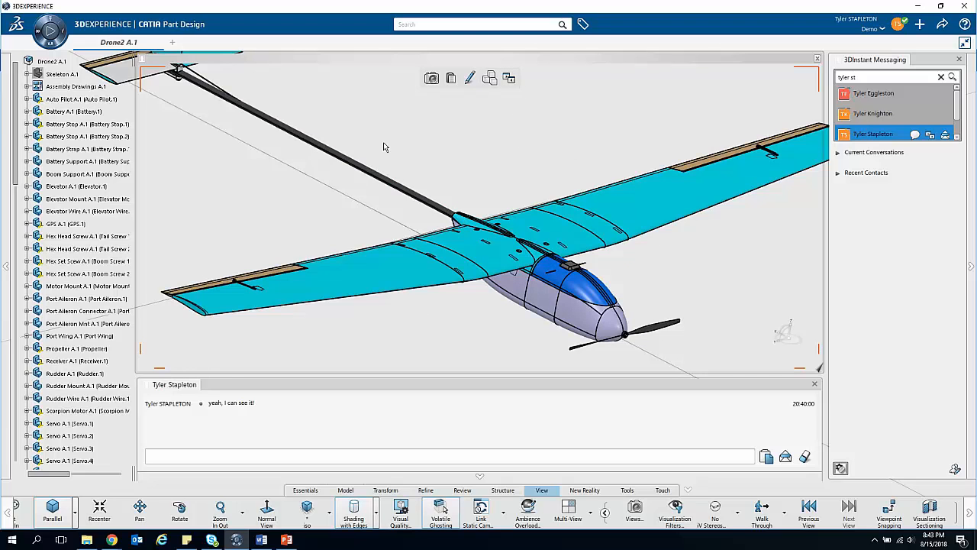
pyautogui.scroll(-3, 506, 153)
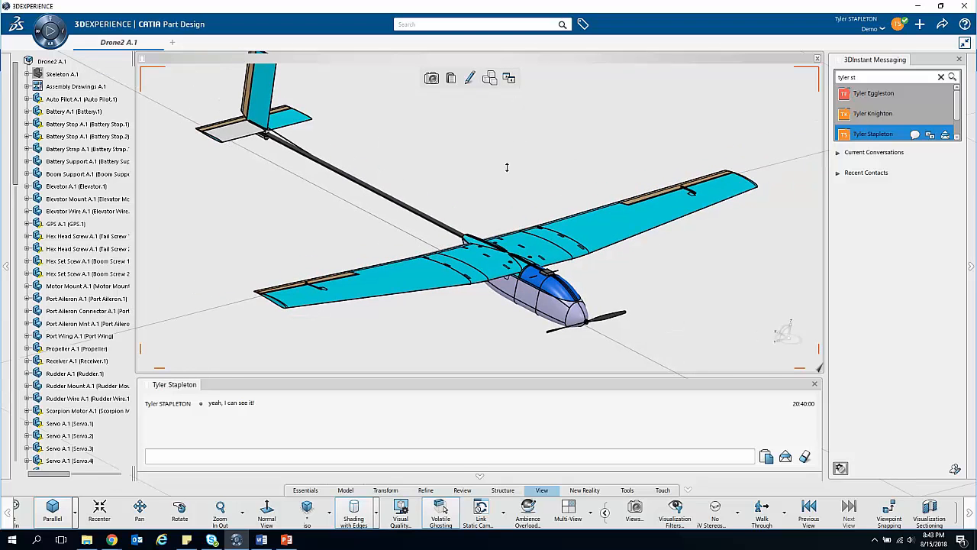
pyautogui.moveTo(392, 157); pyautogui.dragTo(385, 147)
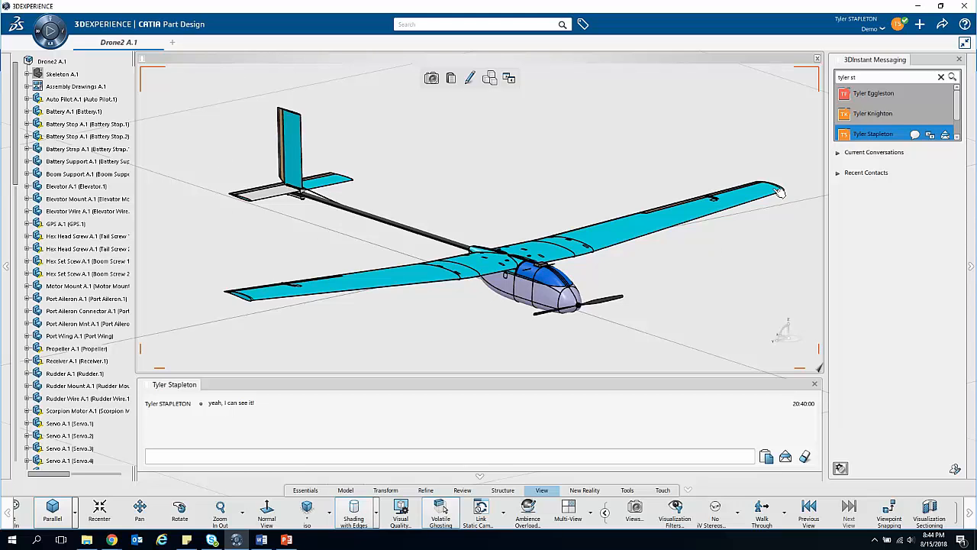
pyautogui.scroll(1, 675, 289)
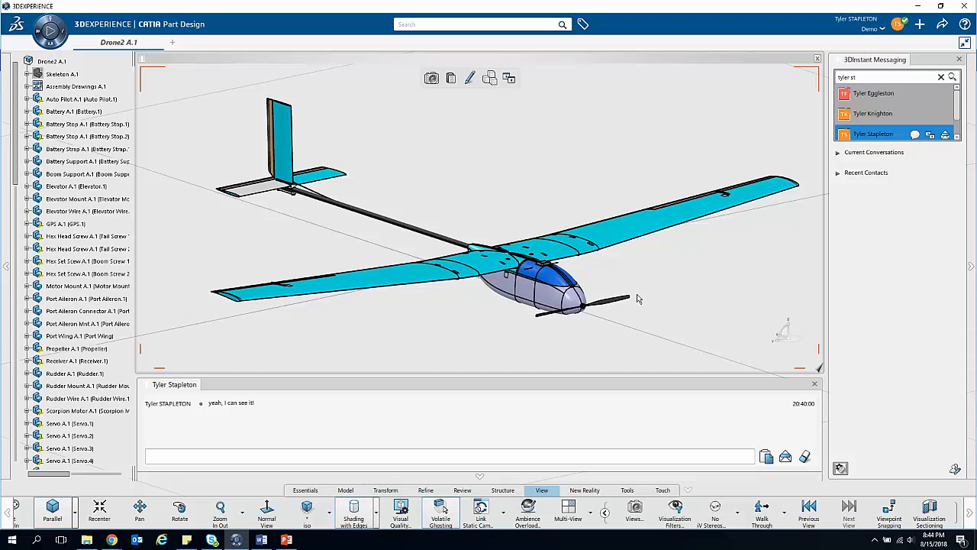
pyautogui.moveTo(435, 325)
pyautogui.mouseDown()
pyautogui.moveTo(431, 311)
pyautogui.moveTo(432, 328)
pyautogui.mouseUp()
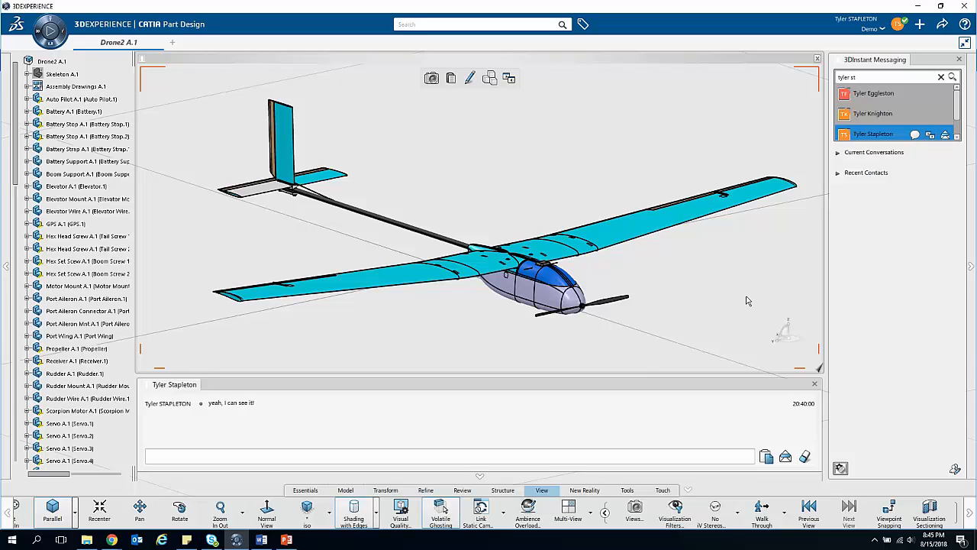
# - Close the 3DInstant Messaging panel and the chat, and minimize the CATIA window to return to the browser
pyautogui.click(959, 60)
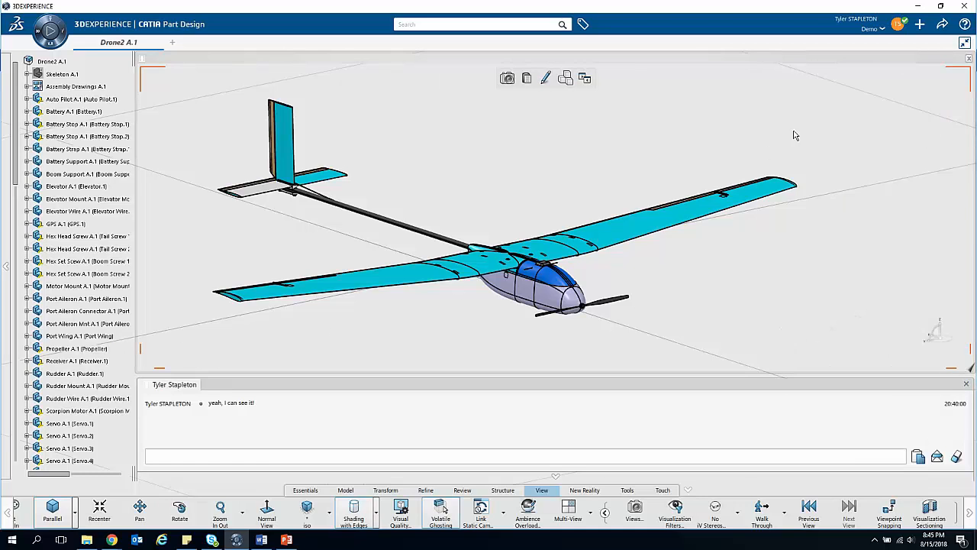
pyautogui.click(967, 384)
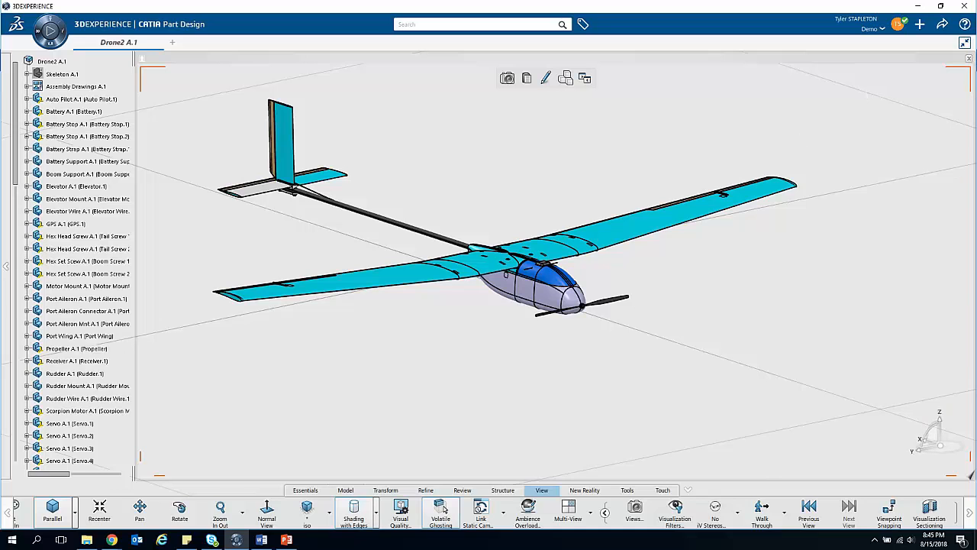
pyautogui.moveTo(663, 269); pyautogui.dragTo(725, 357)
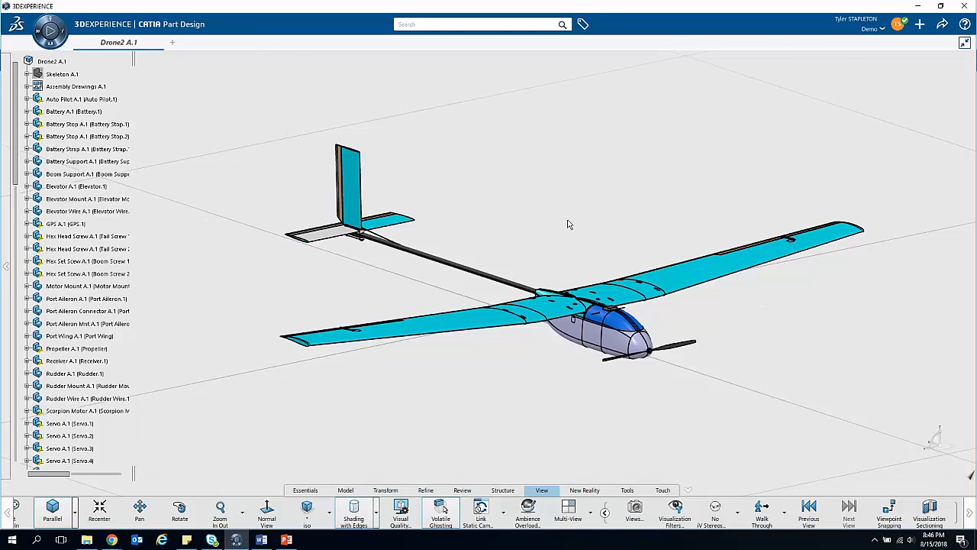
pyautogui.click(918, 7)
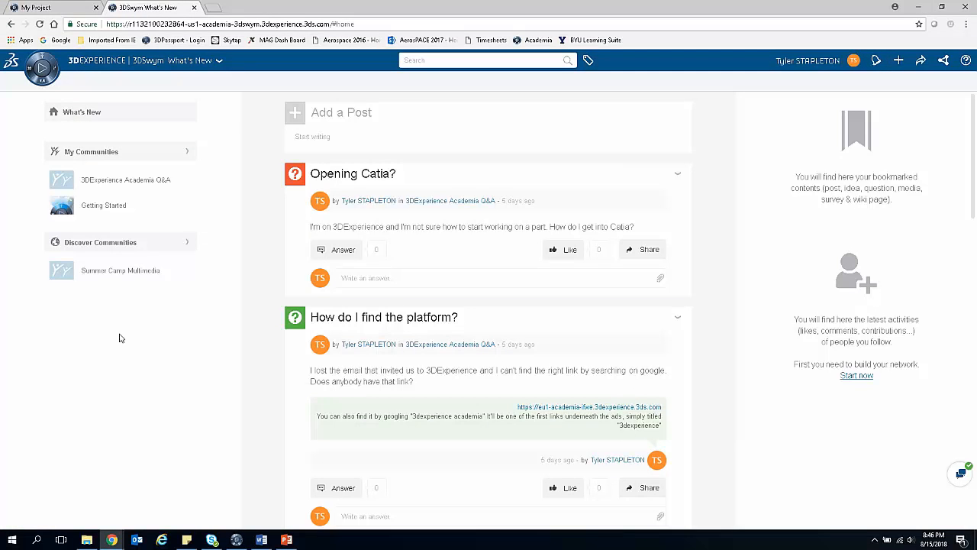
# - Open the My Team community in the My Project dashboard's 3DSwym widget, view it enlarged with the apps list closed, and restore the widget's size
pyautogui.click(59, 11)
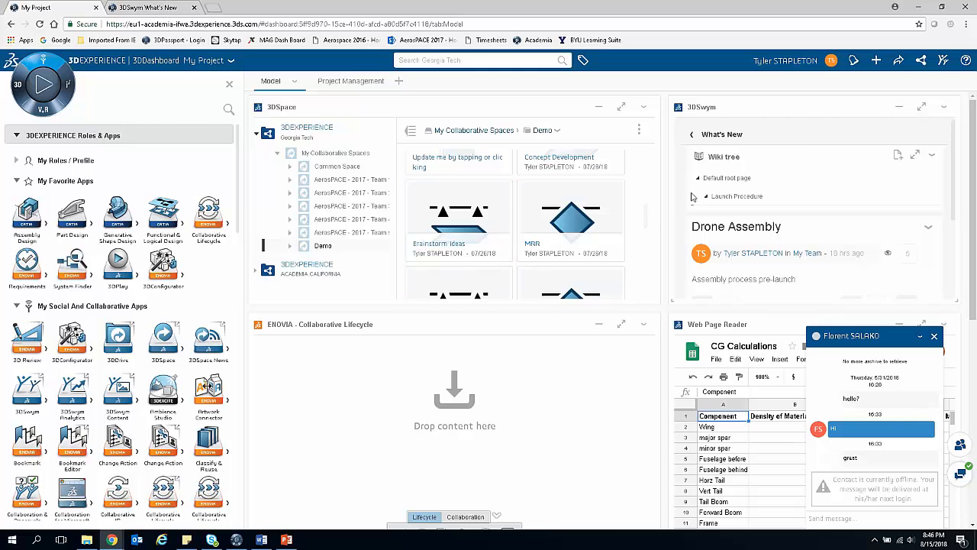
pyautogui.click(696, 137)
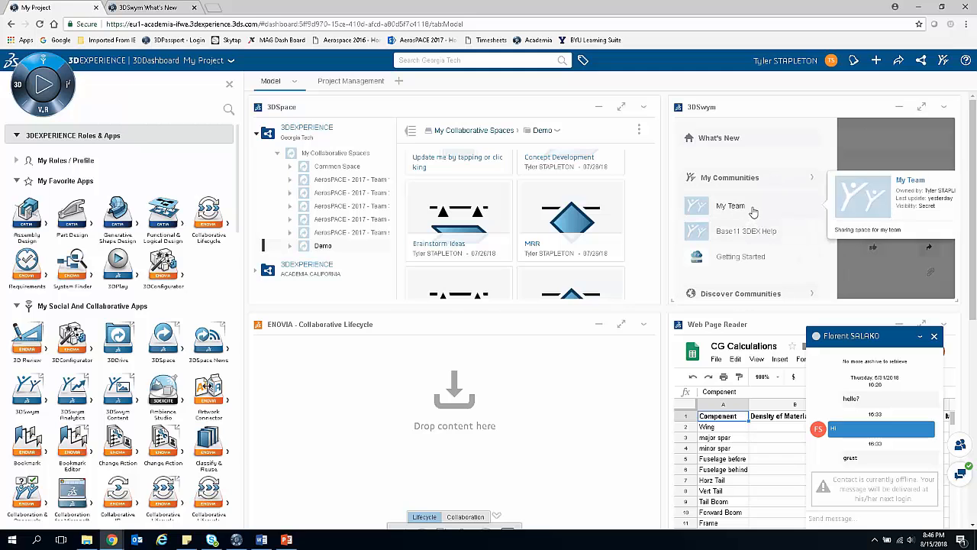
pyautogui.click(753, 211)
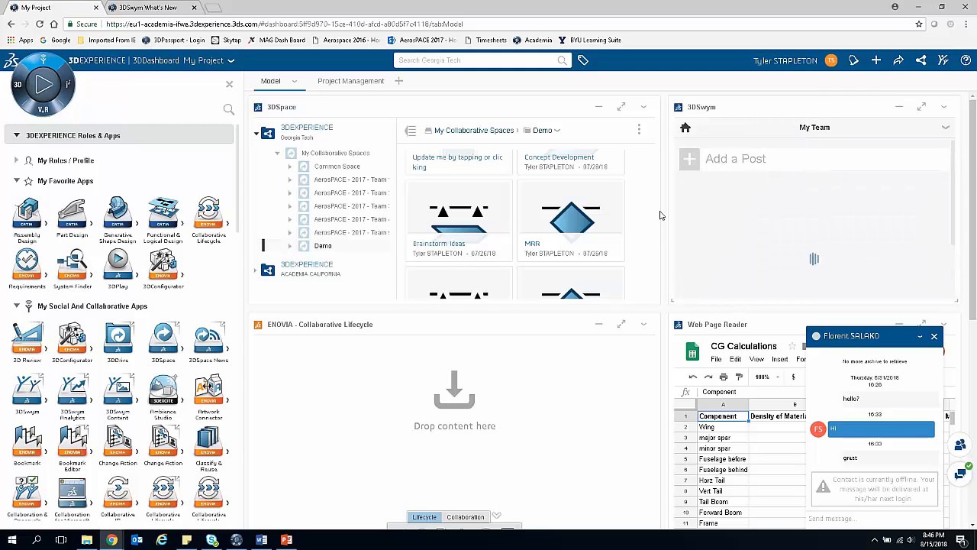
pyautogui.click(921, 109)
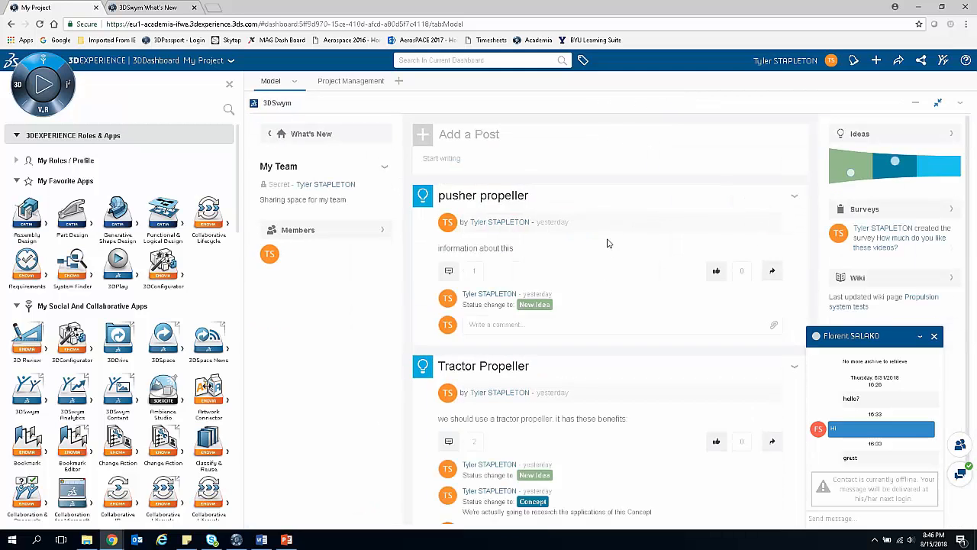
pyautogui.click(229, 84)
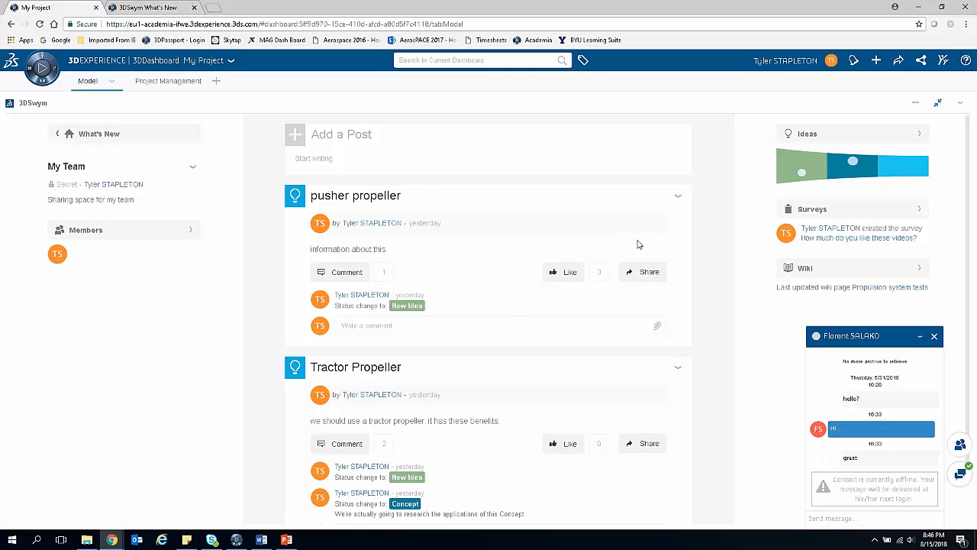
pyautogui.click(939, 104)
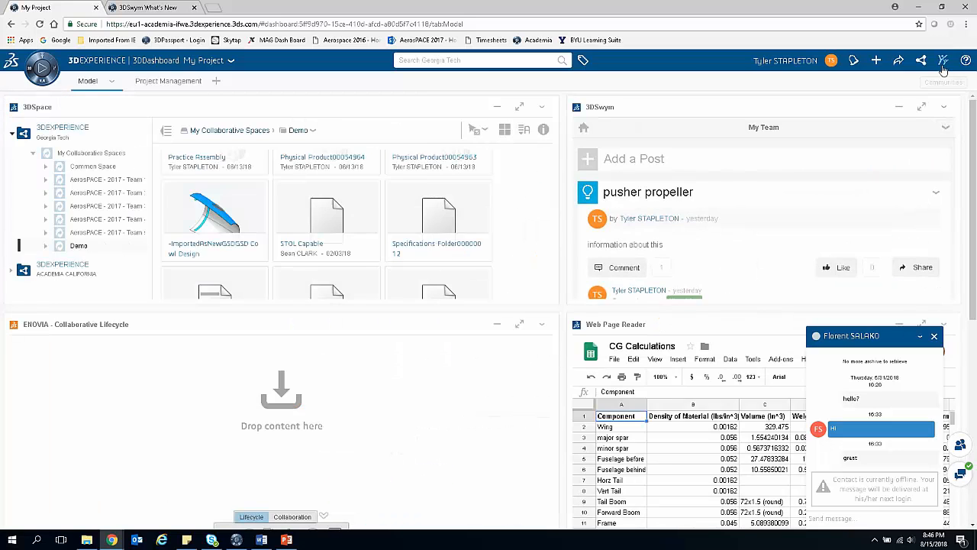
# - Open the dashboard's communities side view, close the chat window covering it, and look through the What's New posts
pyautogui.click(944, 64)
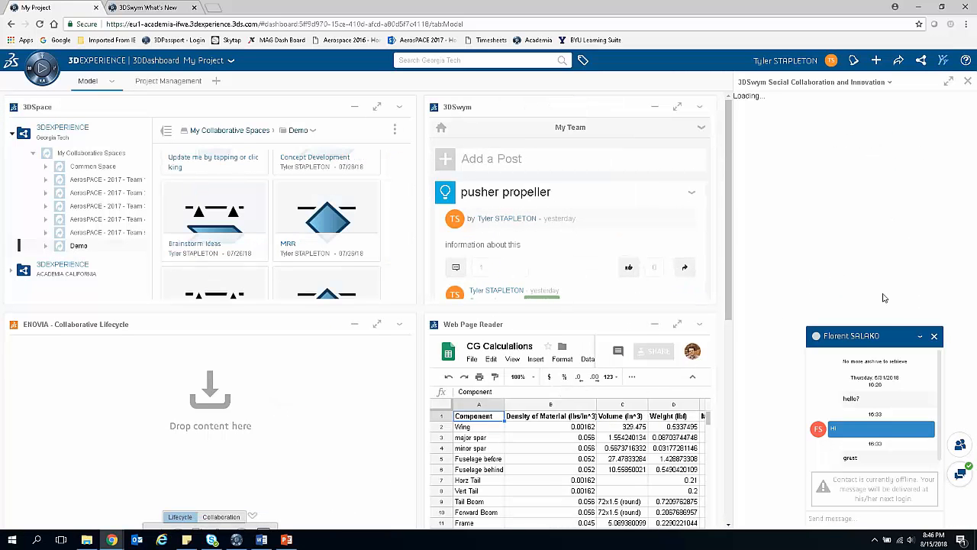
pyautogui.click(933, 335)
pyautogui.scroll(-10, 833, 217)
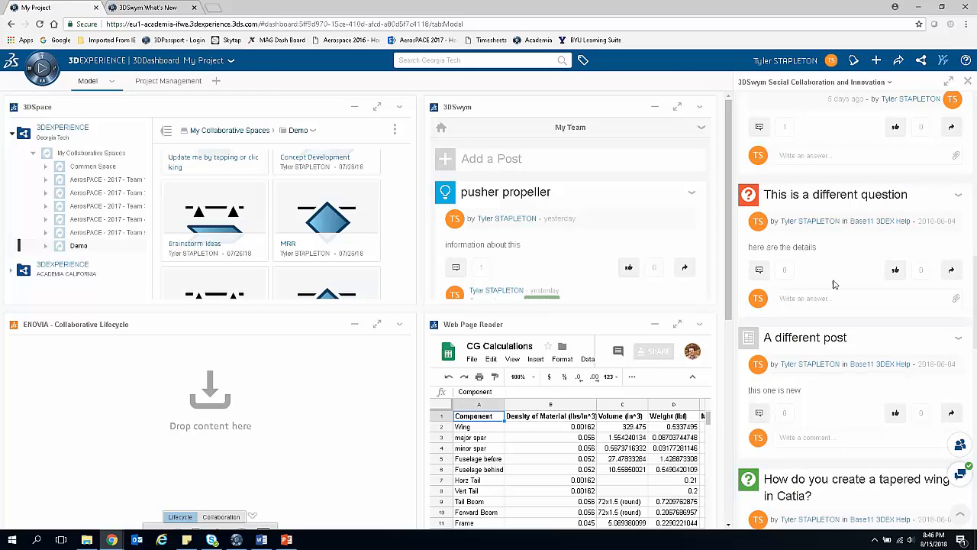
pyautogui.scroll(10, 832, 285)
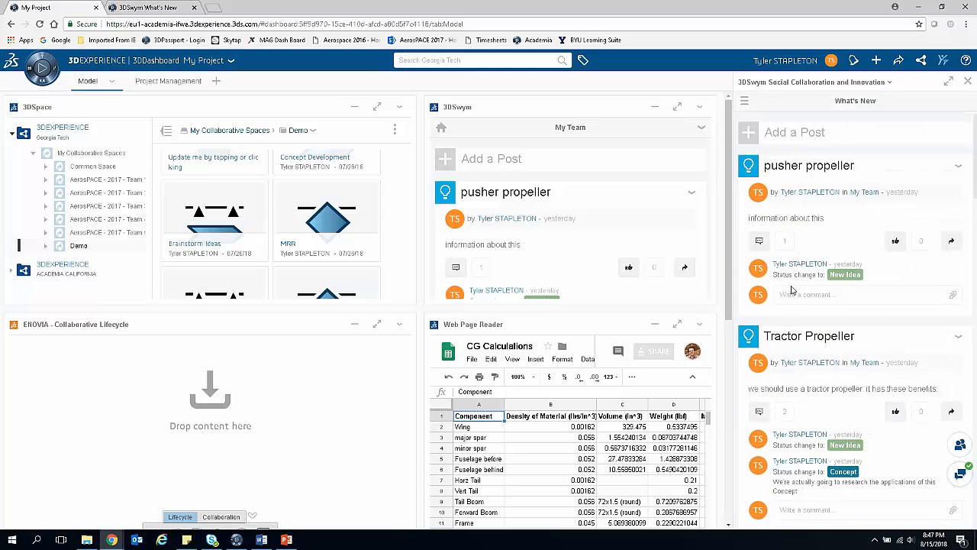
# - Switch to the separate 3DSwym page, read through the Getting Started community's posts, and return to What's New
pyautogui.click(169, 12)
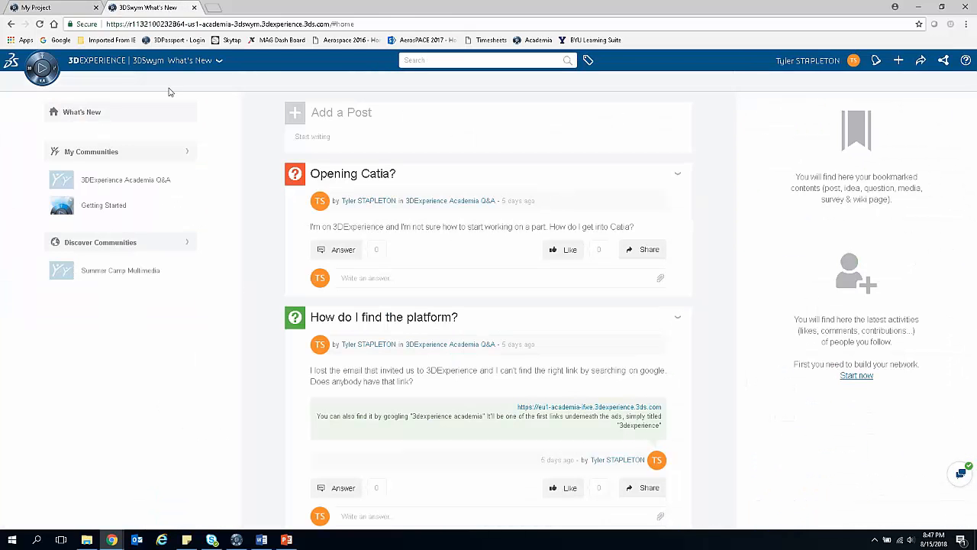
pyautogui.click(102, 116)
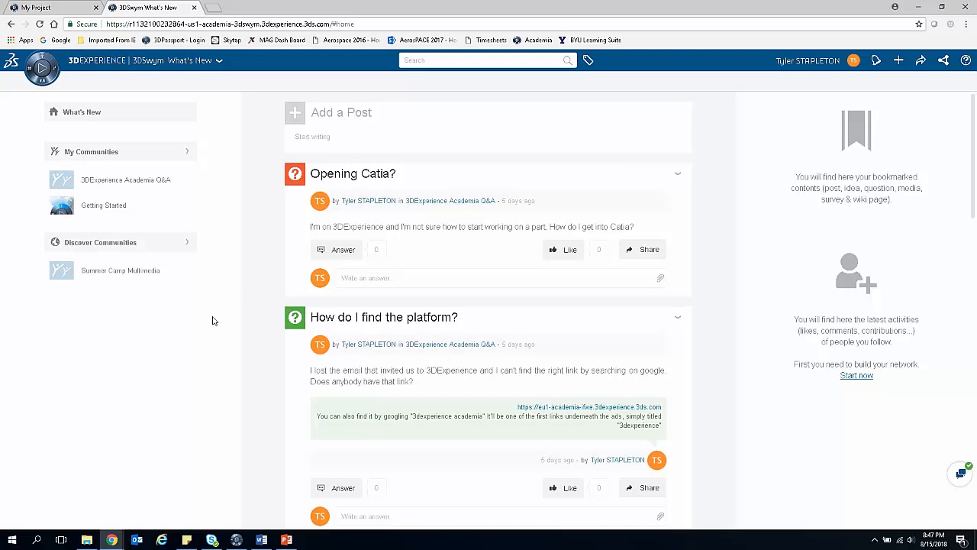
pyautogui.click(103, 208)
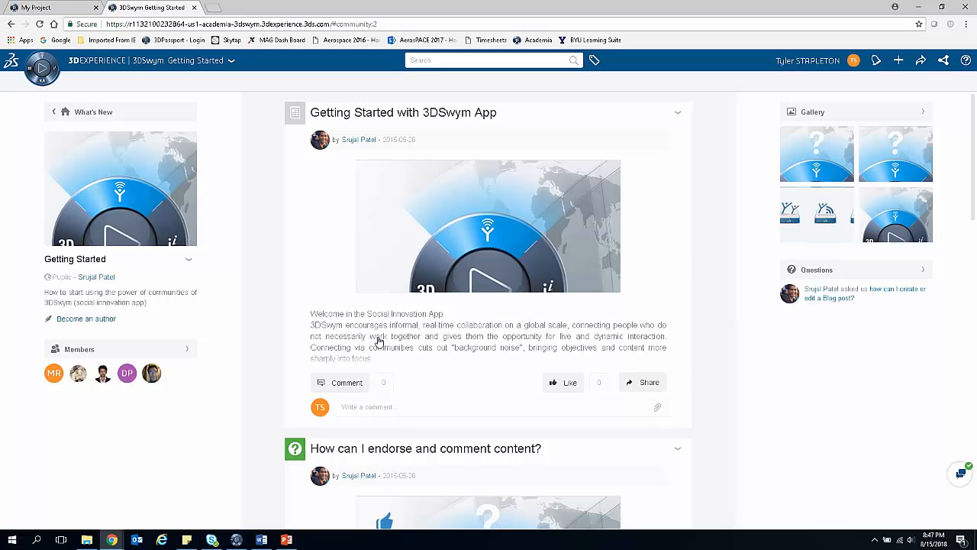
pyautogui.scroll(-4, 501, 375)
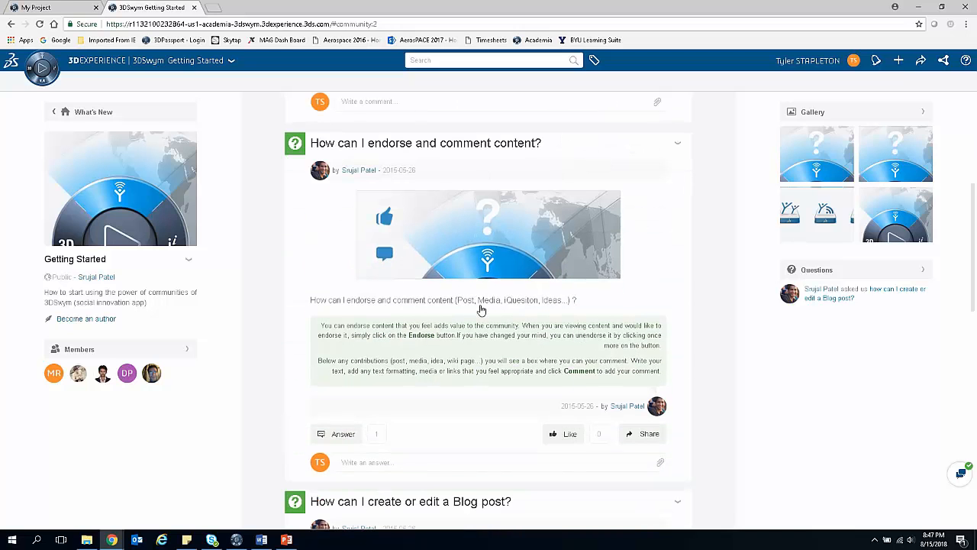
pyautogui.scroll(-3, 472, 380)
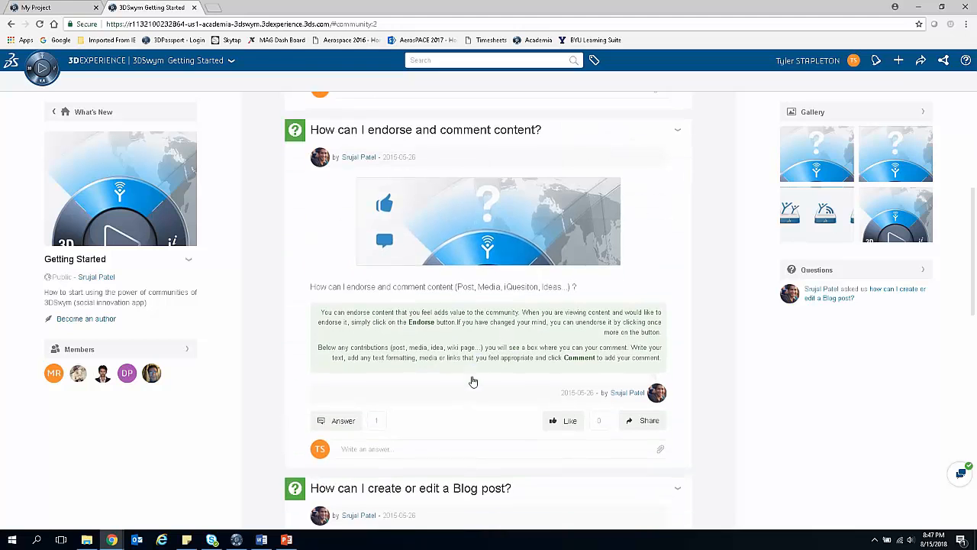
pyautogui.scroll(-2, 474, 379)
pyautogui.scroll(9, 344, 354)
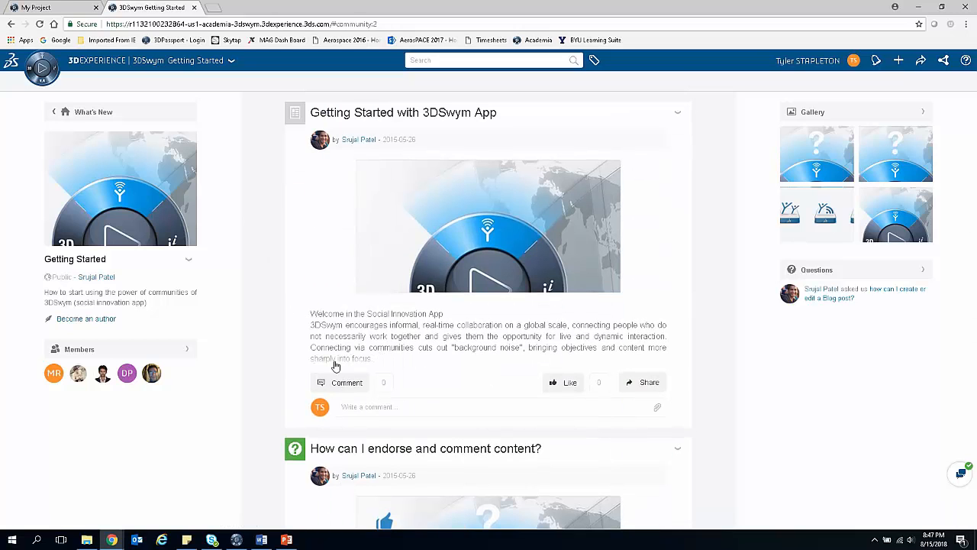
pyautogui.click(114, 118)
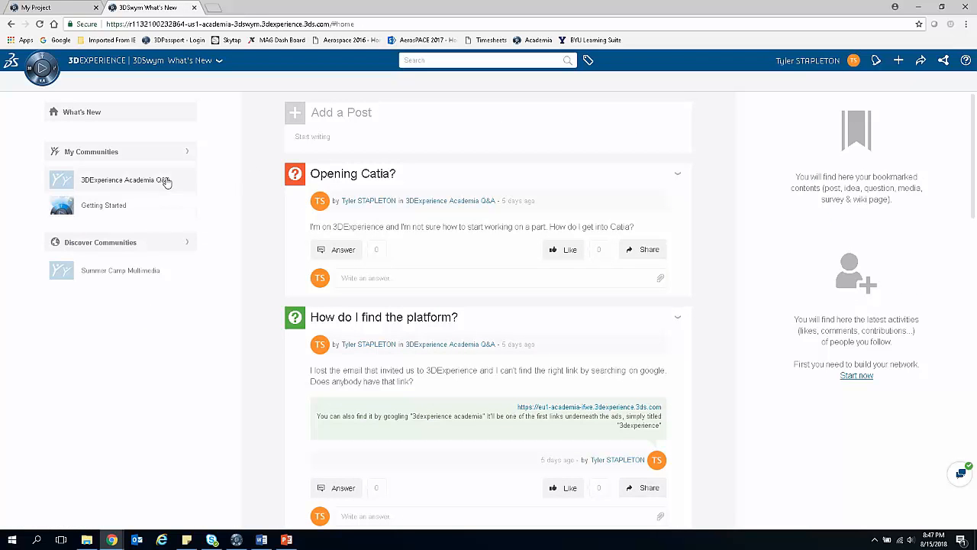
# - Create a new 3DSwym community titled "My Team Project" with the description "Space for collaboration"
pyautogui.moveTo(161, 185)
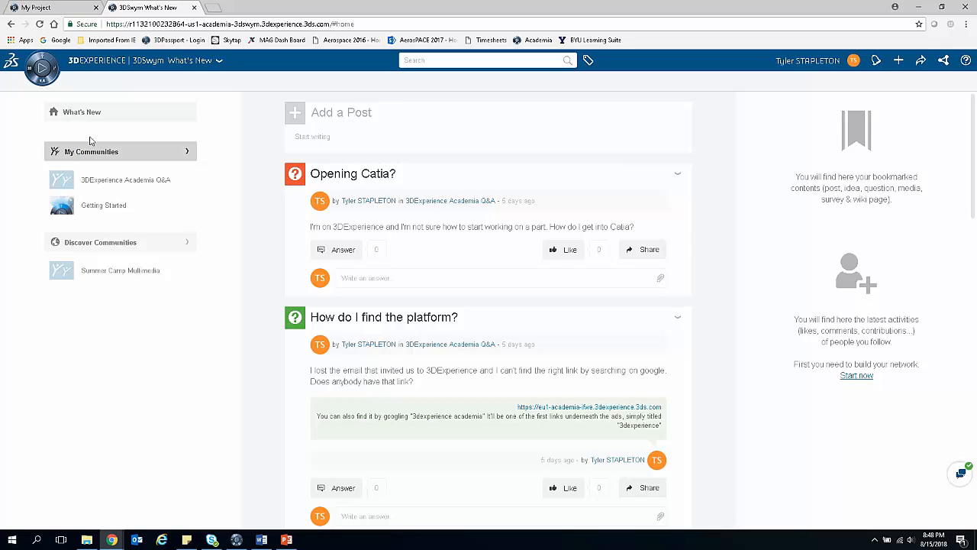
pyautogui.click(192, 158)
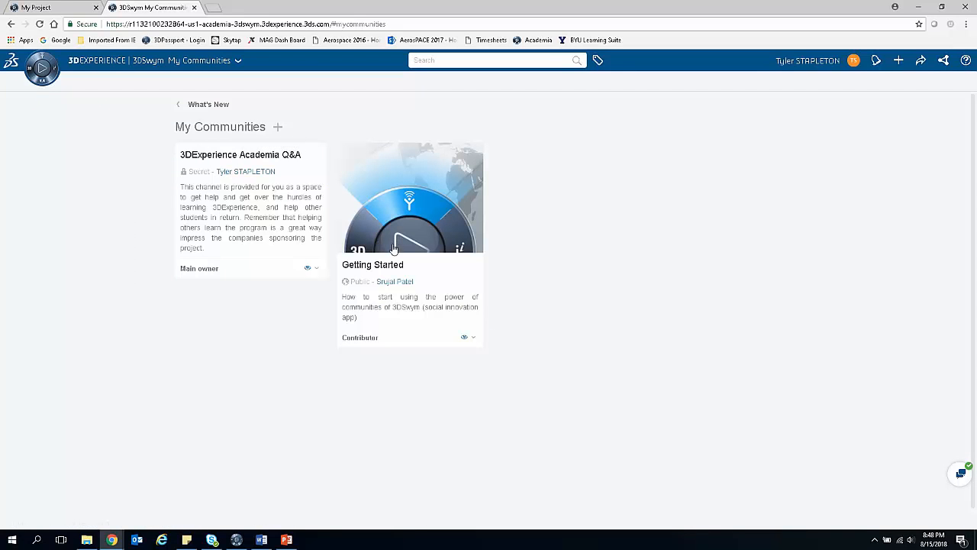
pyautogui.click(280, 130)
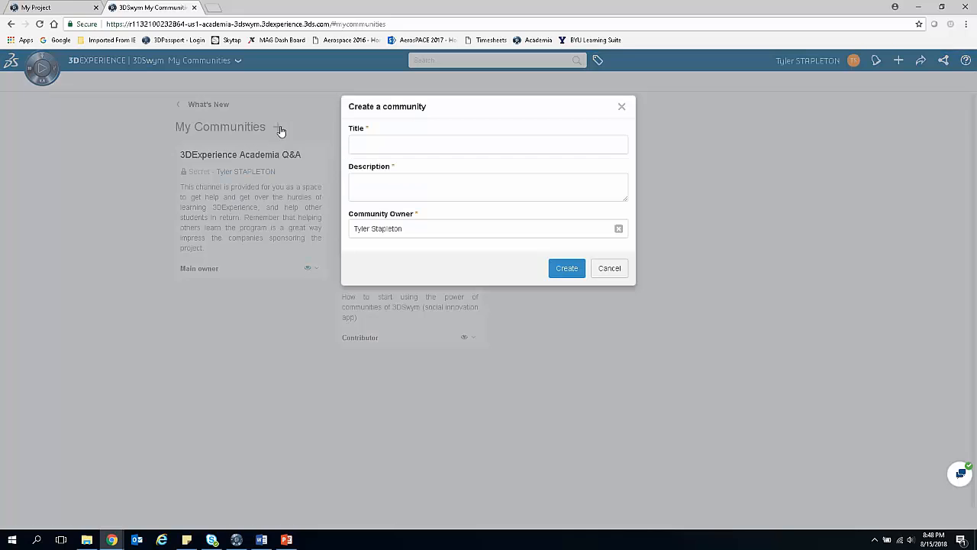
pyautogui.click(382, 145)
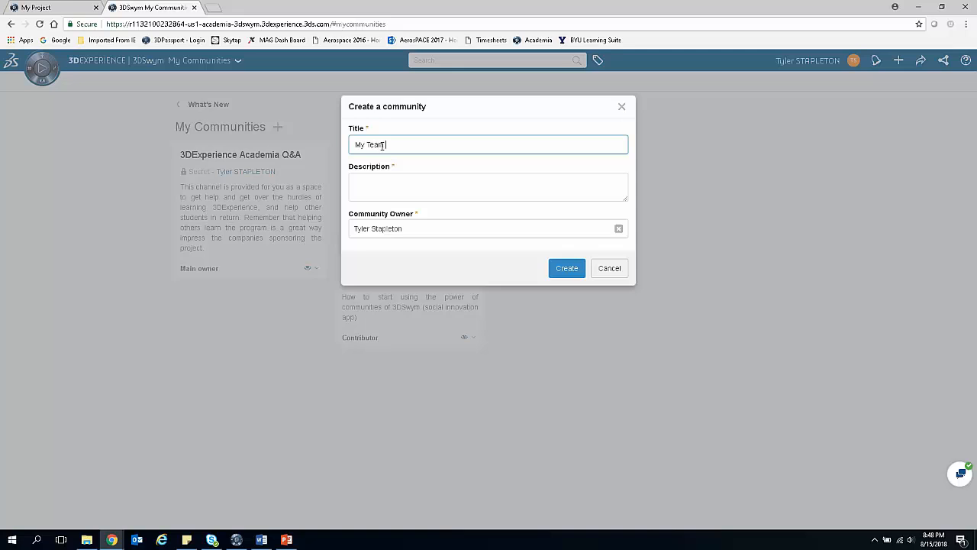
pyautogui.write('My Team Project')
pyautogui.click(367, 188)
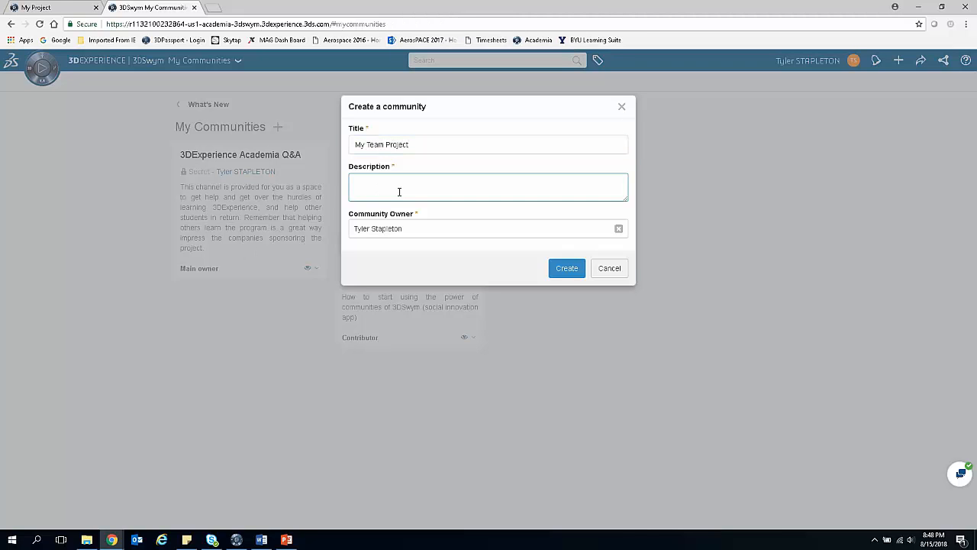
pyautogui.write('pace for collaboration')
pyautogui.click(571, 267)
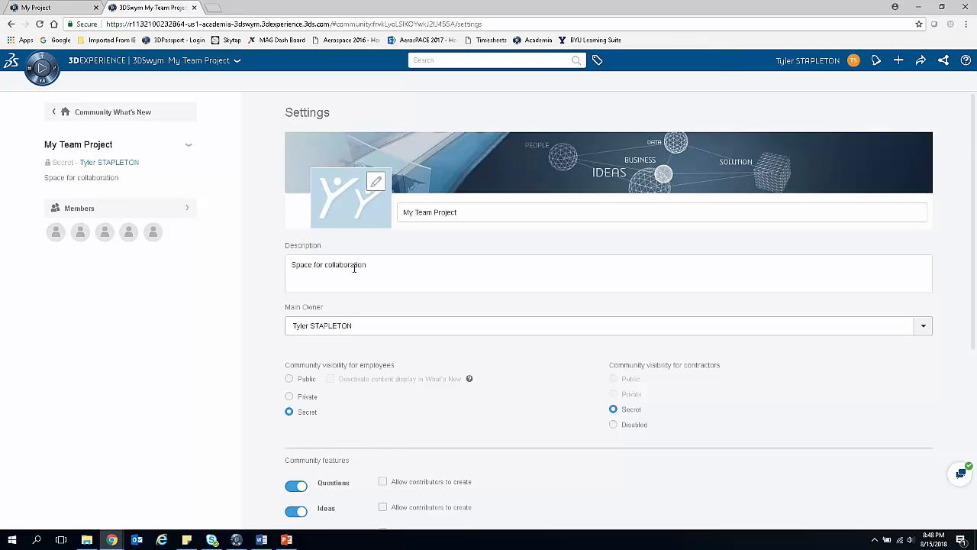
# - Review the My Team Project community's visibility, feature, statistics and idea status settings
pyautogui.scroll(-2, 354, 269)
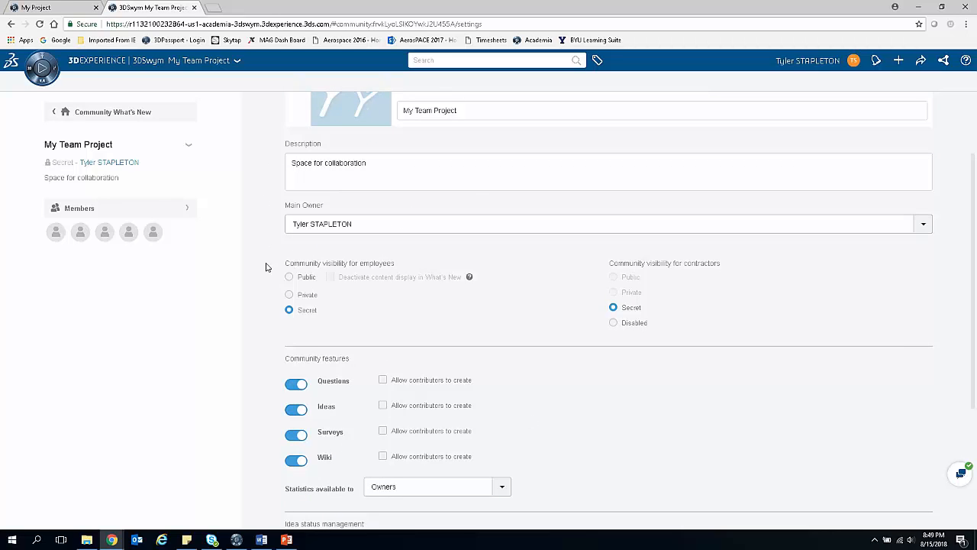
pyautogui.scroll(-1, 272, 267)
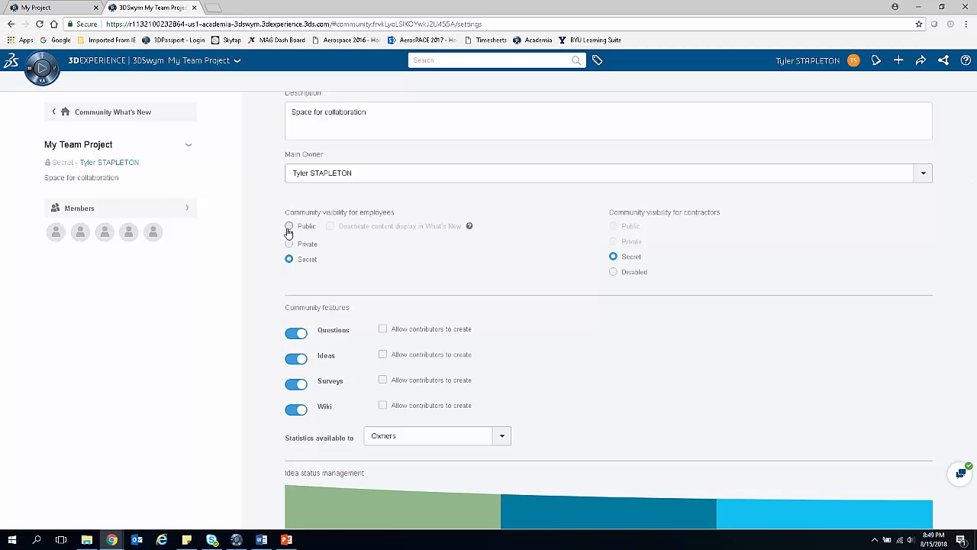
pyautogui.scroll(-2, 340, 257)
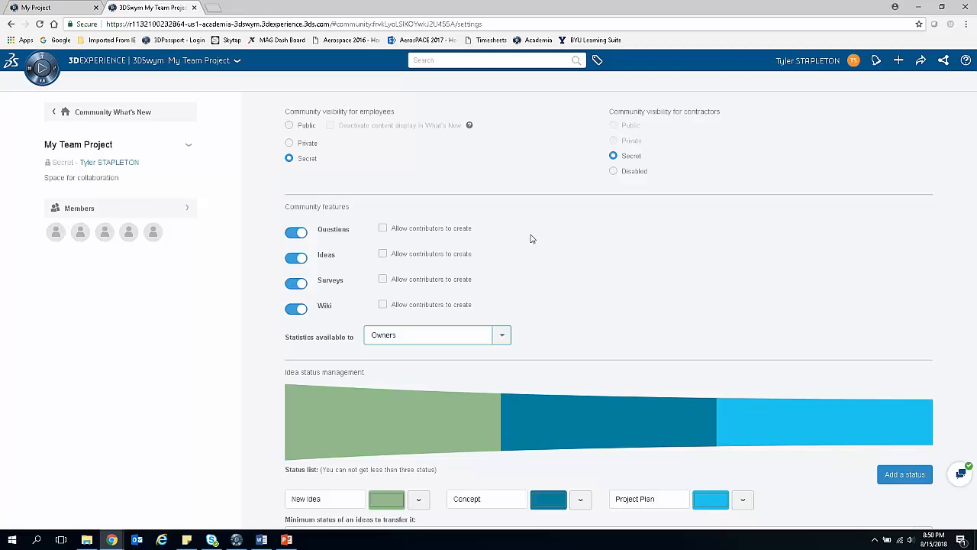
pyautogui.scroll(-1, 532, 239)
pyautogui.scroll(2, 552, 262)
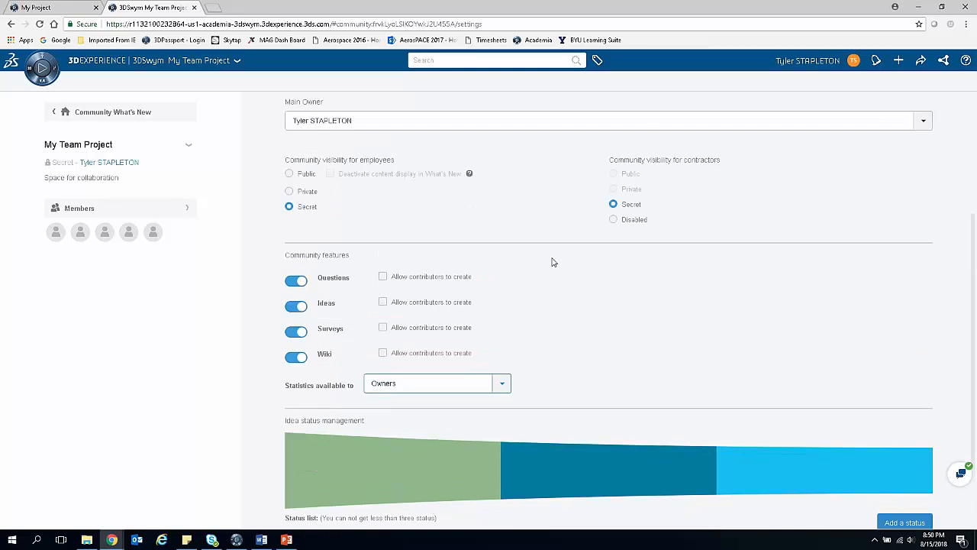
# - Examine the idea status list in the community settings, including the options for reordering or deleting the New Idea status
pyautogui.scroll(-2, 451, 303)
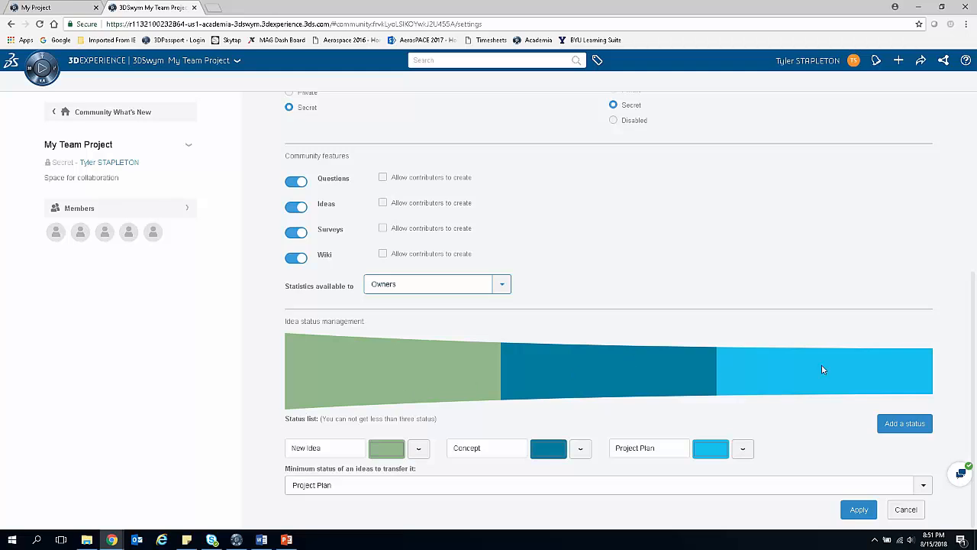
pyautogui.moveTo(324, 450); pyautogui.dragTo(282, 455)
pyautogui.click(362, 455)
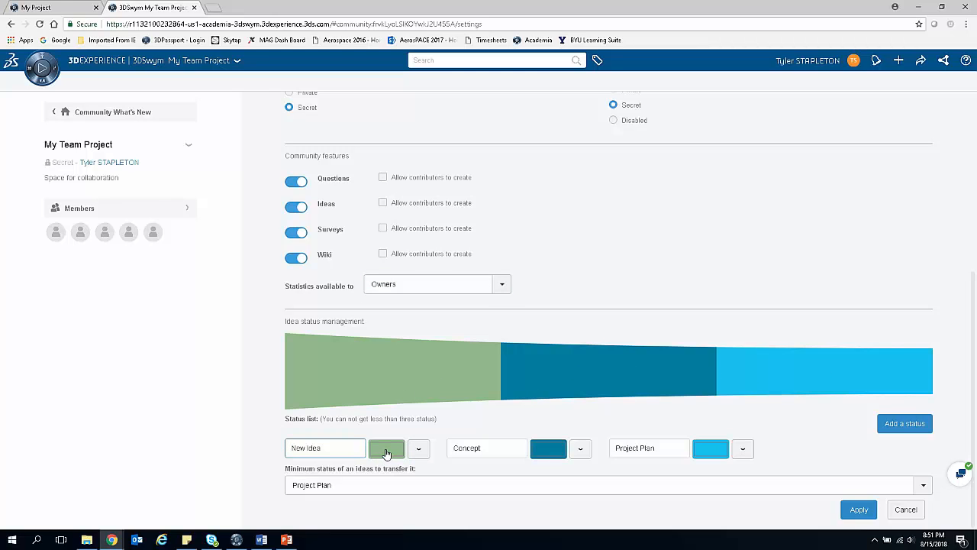
pyautogui.click(421, 451)
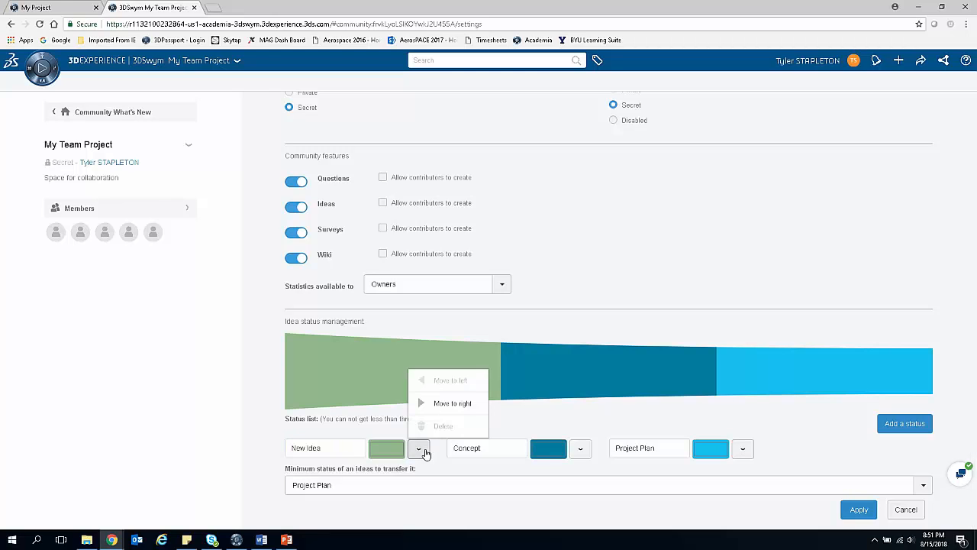
pyautogui.click(426, 453)
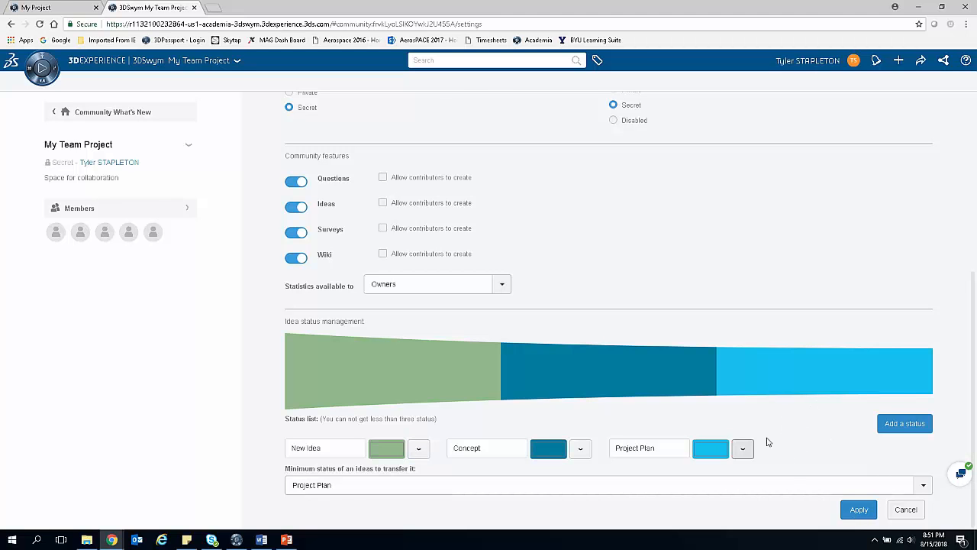
pyautogui.scroll(3, 578, 331)
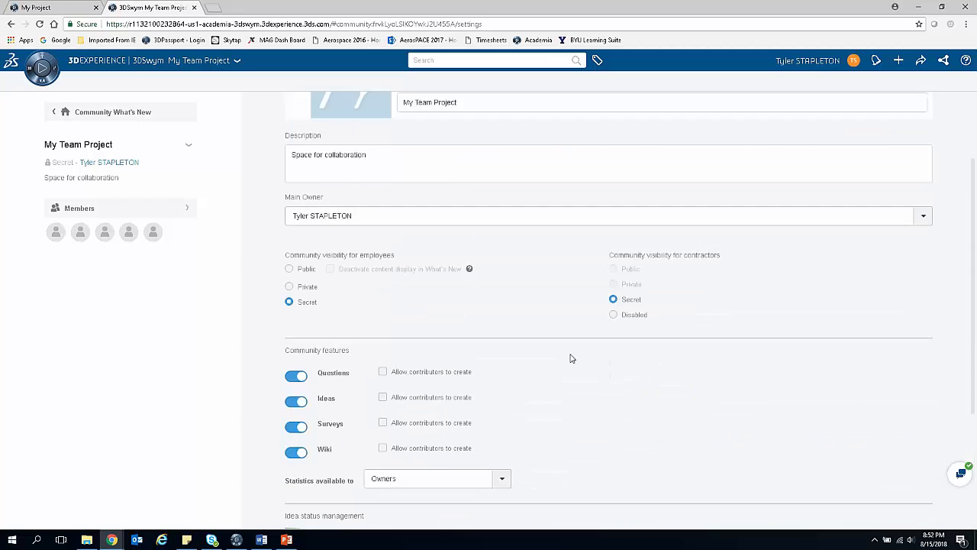
pyautogui.scroll(-3, 570, 358)
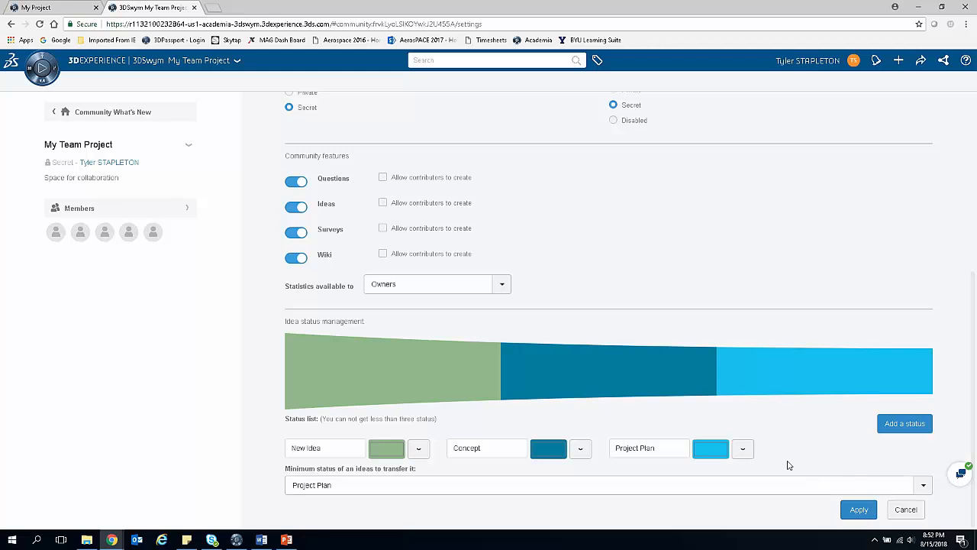
# - Open the community's member list, look up a person by name for the Owner role, and leave without adding anyone
pyautogui.click(189, 213)
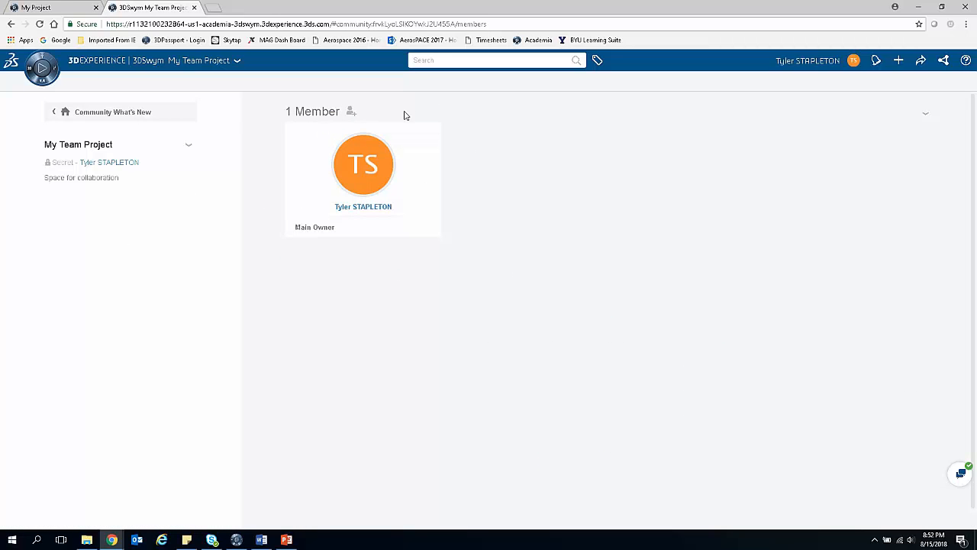
pyautogui.click(352, 112)
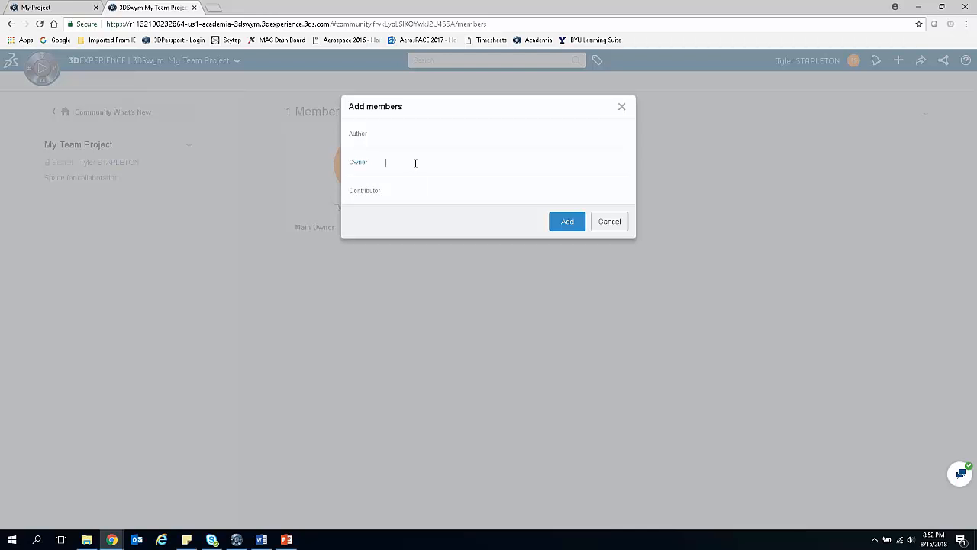
pyautogui.write('er')
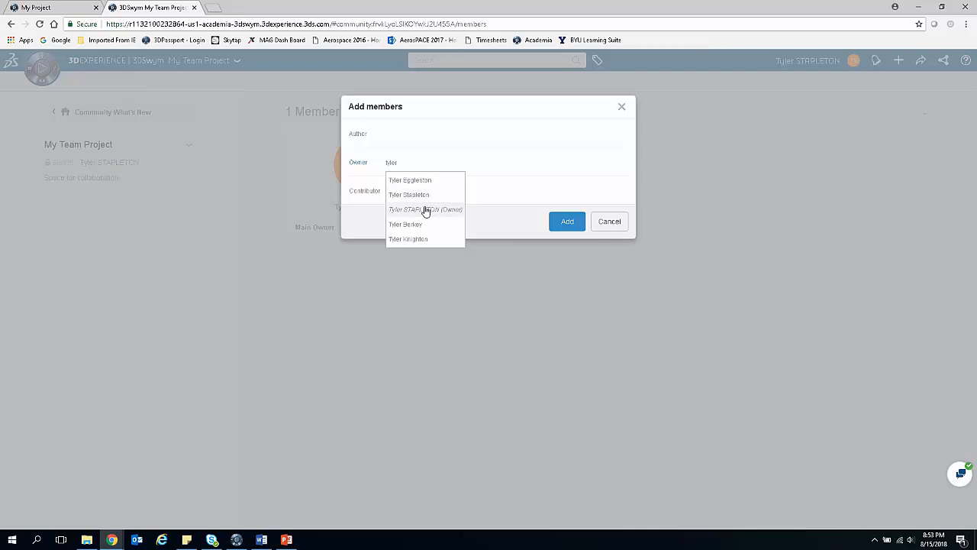
pyautogui.click(609, 221)
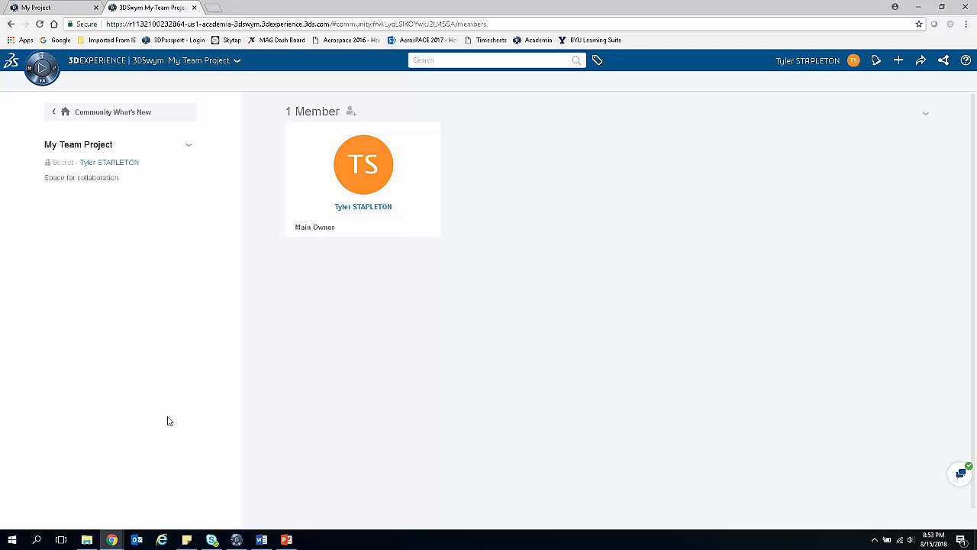
# - Publish a post on the community page titled "Here's some information!" with the text "Welcome, here's how to use this community"
pyautogui.click(92, 114)
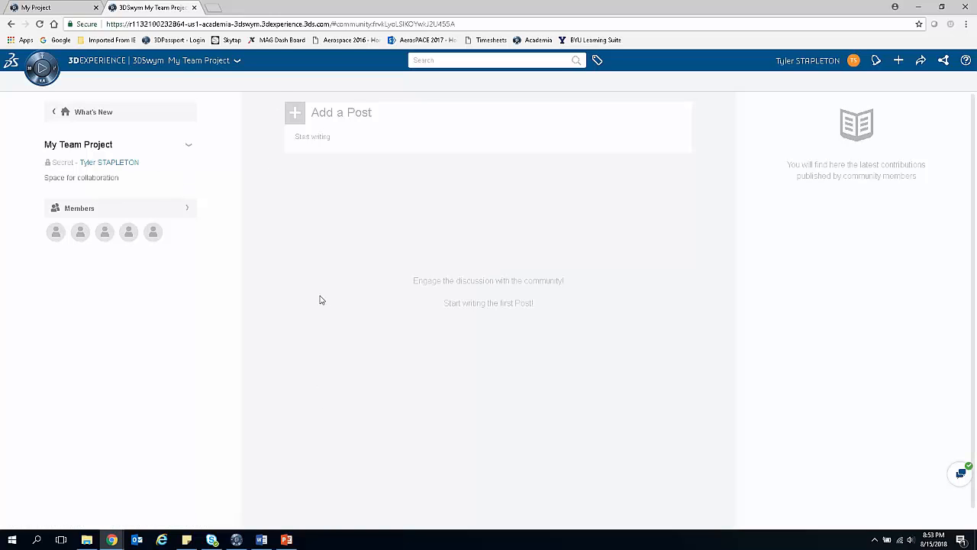
pyautogui.click(296, 113)
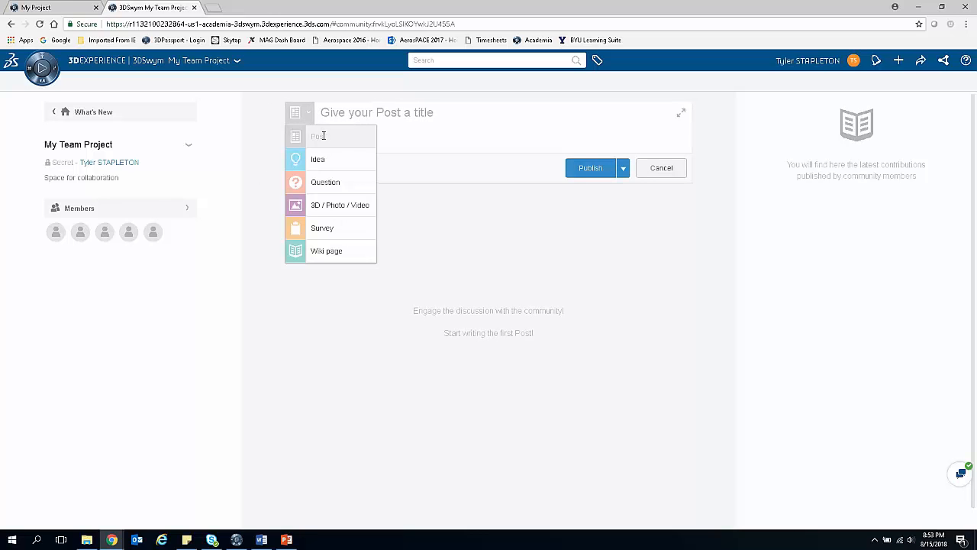
pyautogui.click(368, 108)
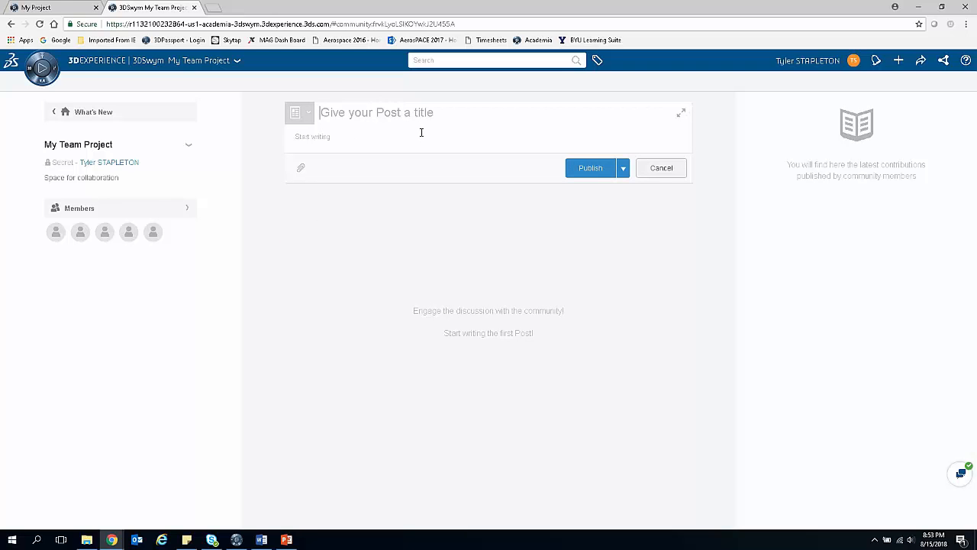
pyautogui.write("Here's some information!")
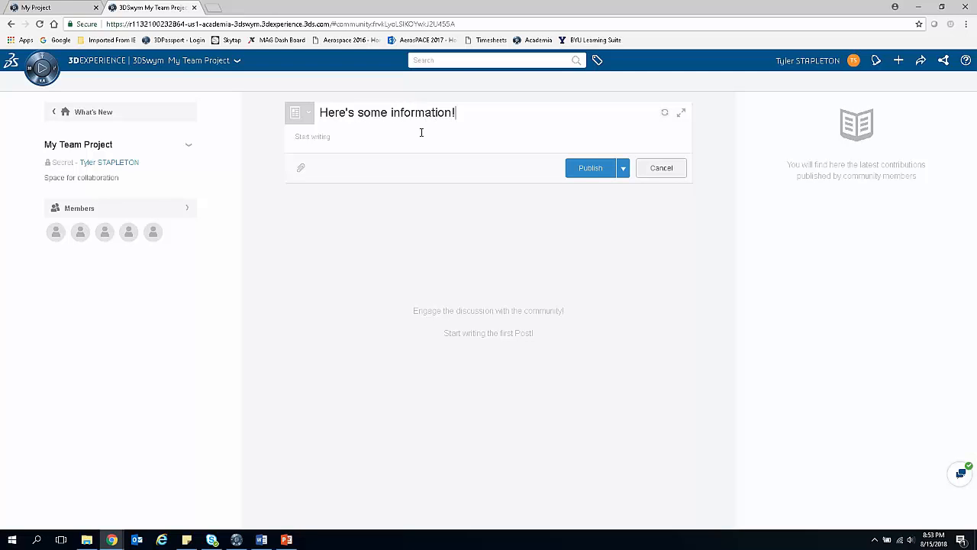
pyautogui.click(421, 132)
pyautogui.write('W')
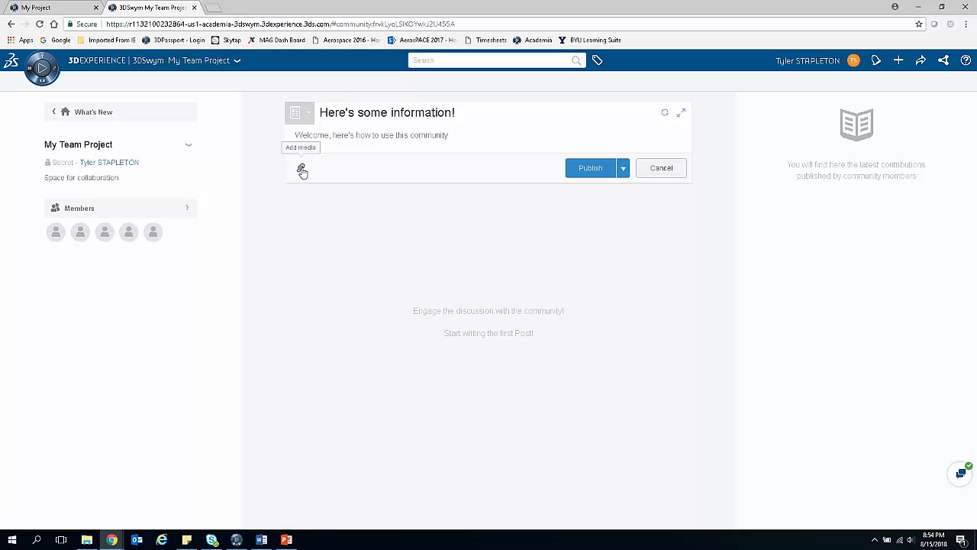
pyautogui.click(587, 168)
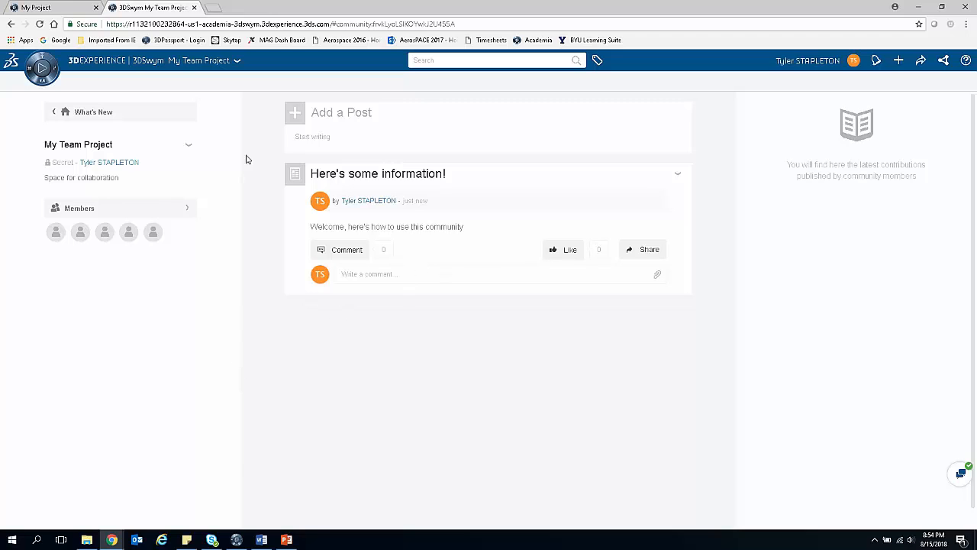
# - Publish a question in the community titled "How do I do something?" with the text "content"
pyautogui.click(296, 116)
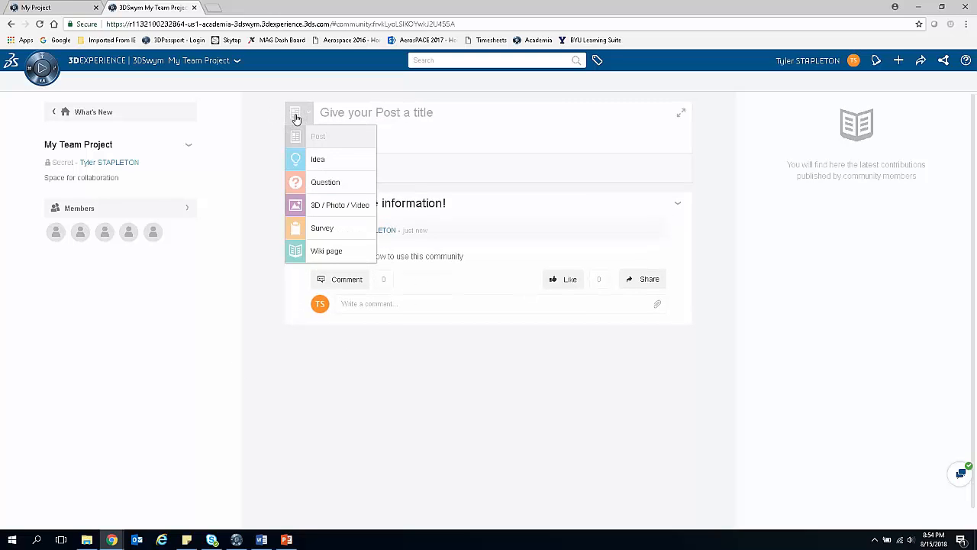
pyautogui.click(316, 182)
pyautogui.click(367, 114)
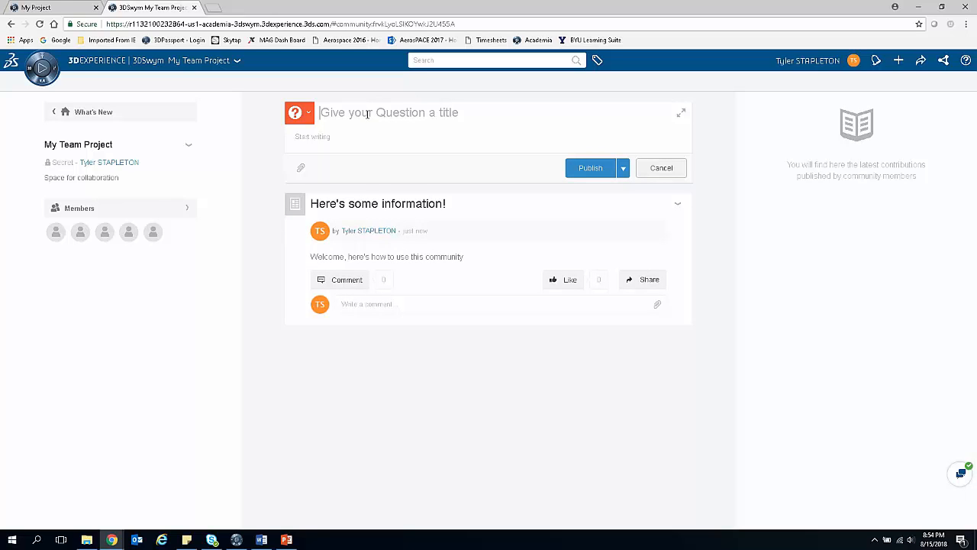
pyautogui.write('How do I do something?')
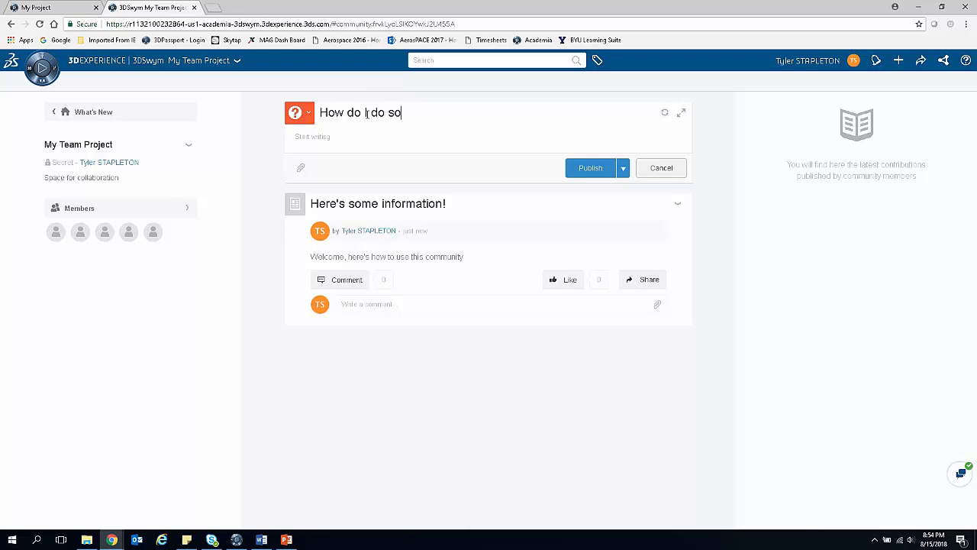
pyautogui.click(346, 132)
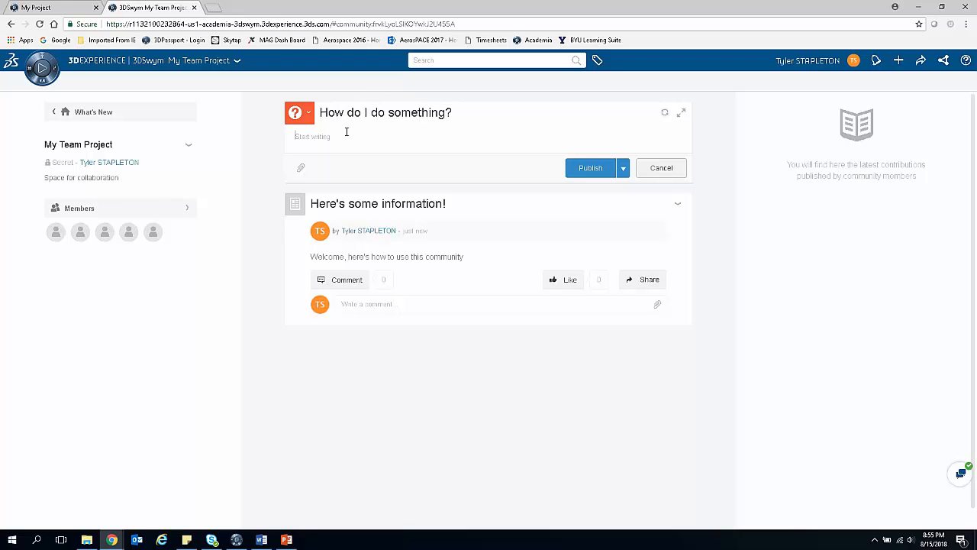
pyautogui.write('content')
pyautogui.click(623, 169)
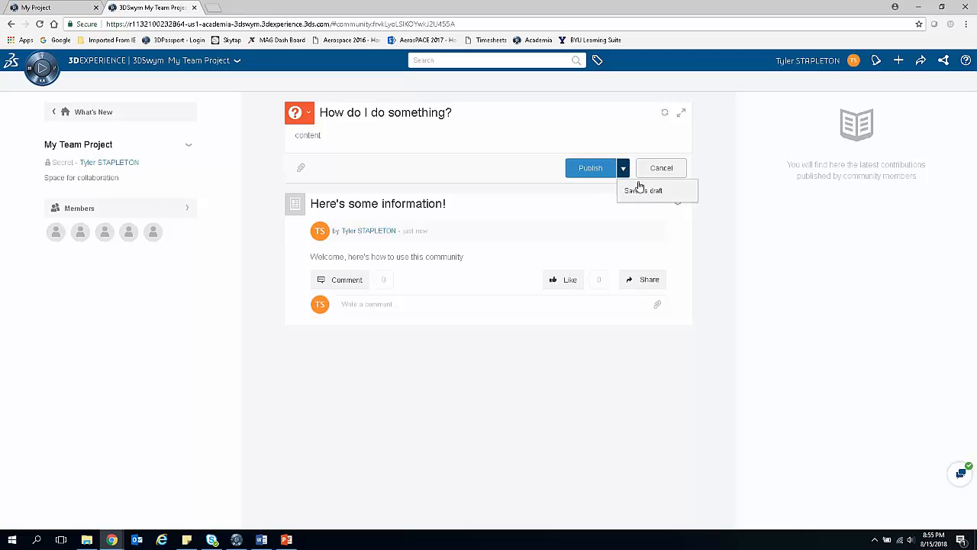
pyautogui.click(626, 171)
pyautogui.click(592, 168)
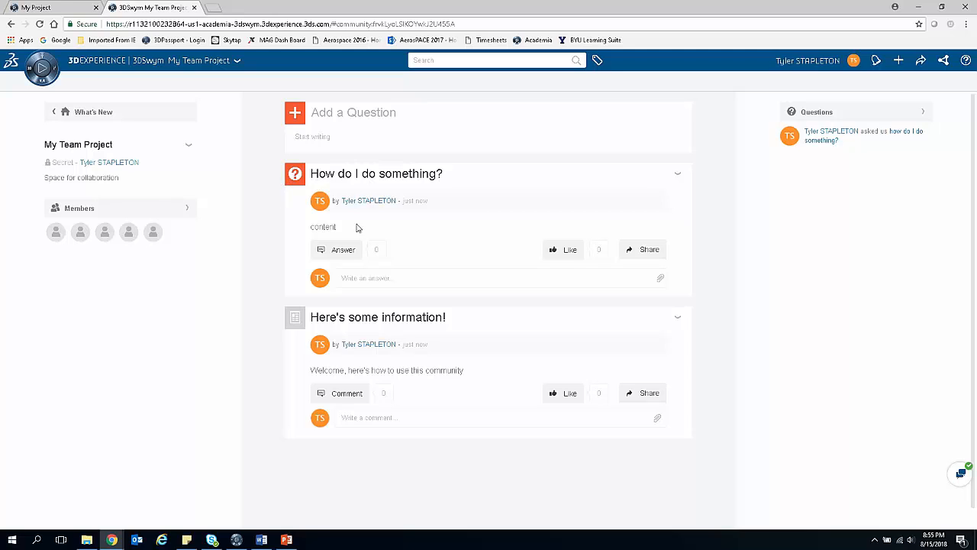
# - Answer the question with "here's an answer!", validate that answer on the question's own page, and return to the community feed
pyautogui.click(400, 278)
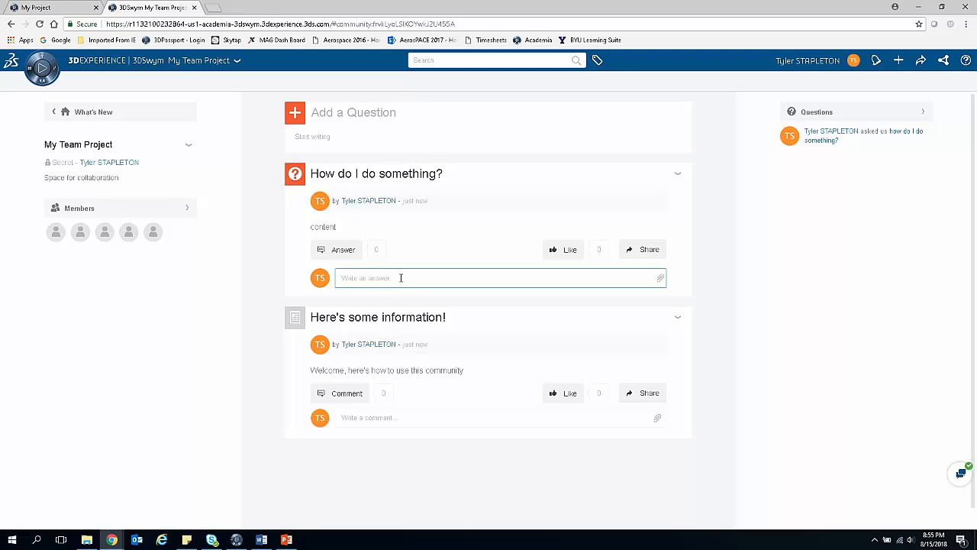
pyautogui.write('I')
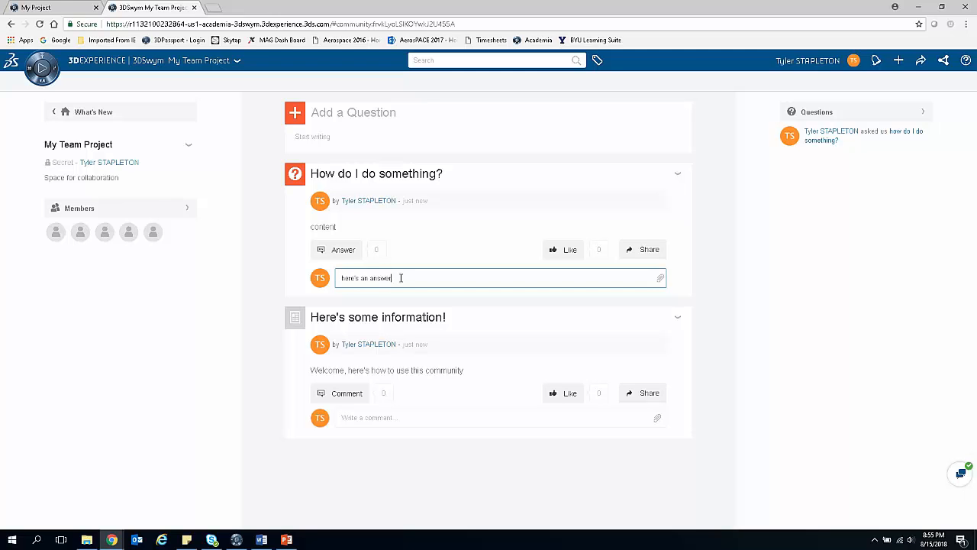
pyautogui.press('Return')
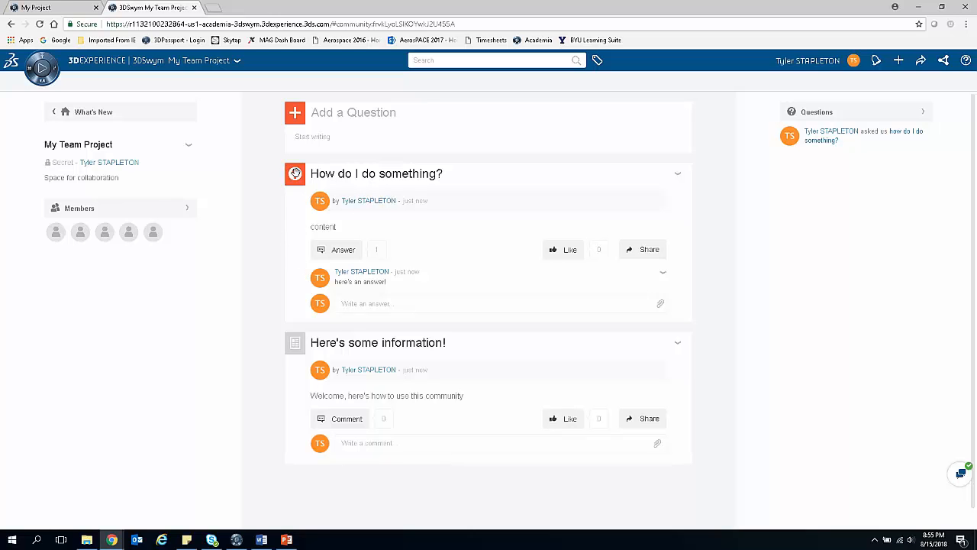
pyautogui.click(295, 174)
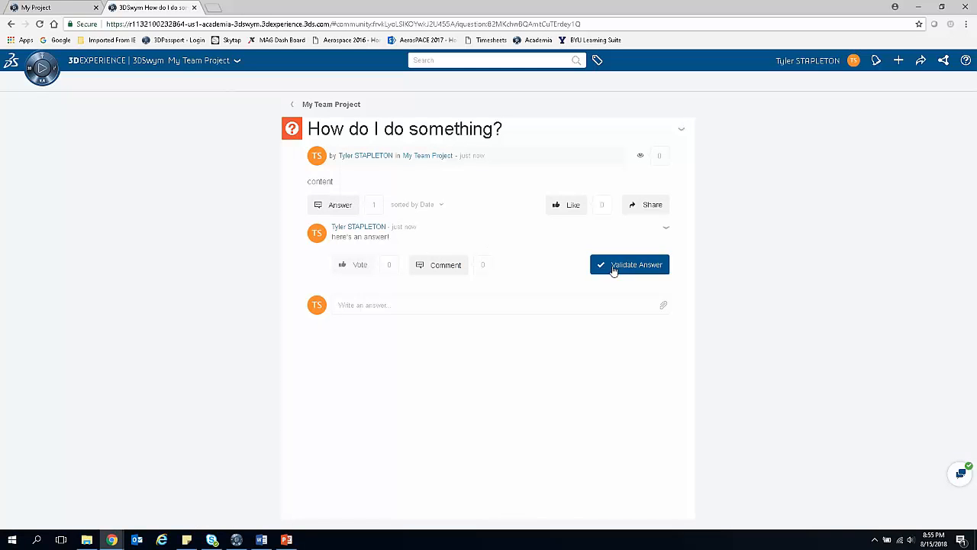
pyautogui.click(617, 267)
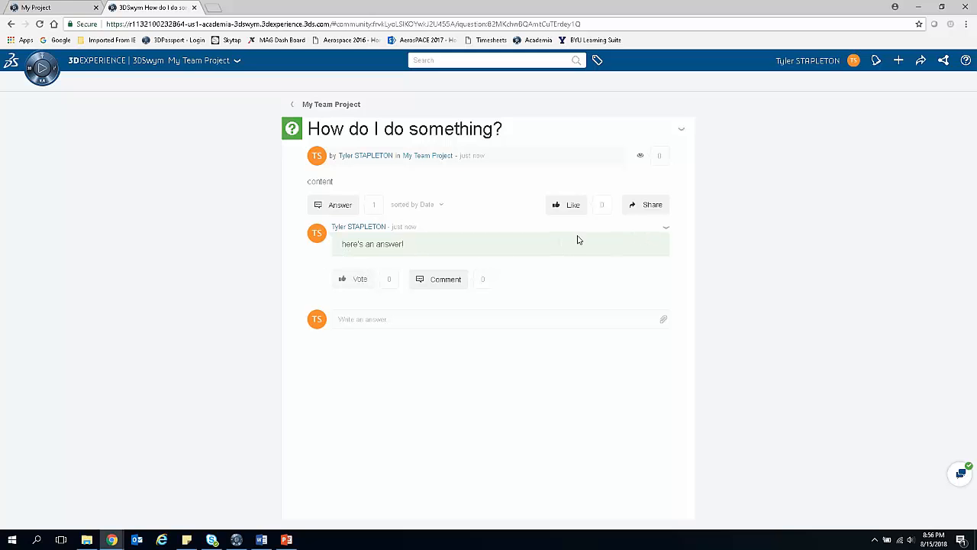
pyautogui.click(291, 106)
pyautogui.scroll(-1, 282, 274)
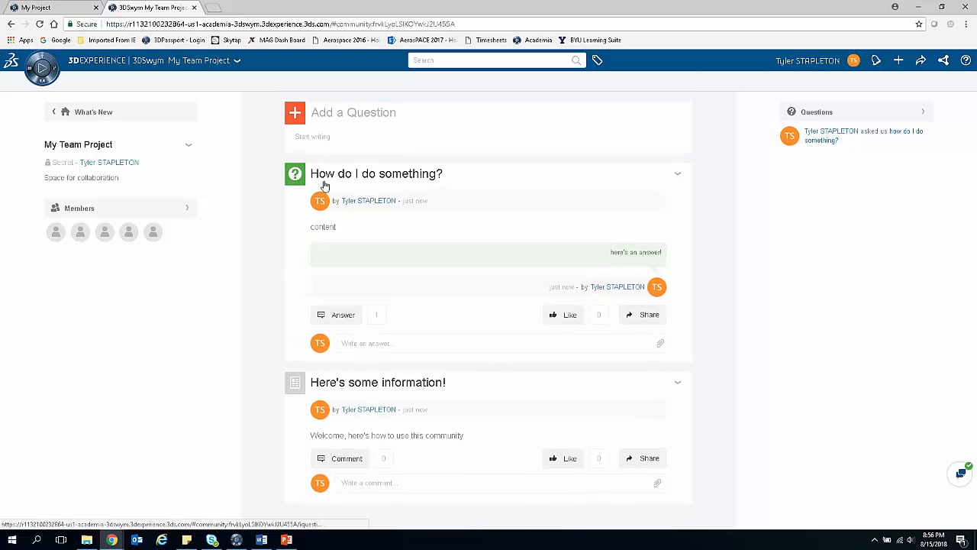
# - Look at the 3D / Photo / Video entry form and the community's Questions page, and return to the community feed
pyautogui.click(296, 116)
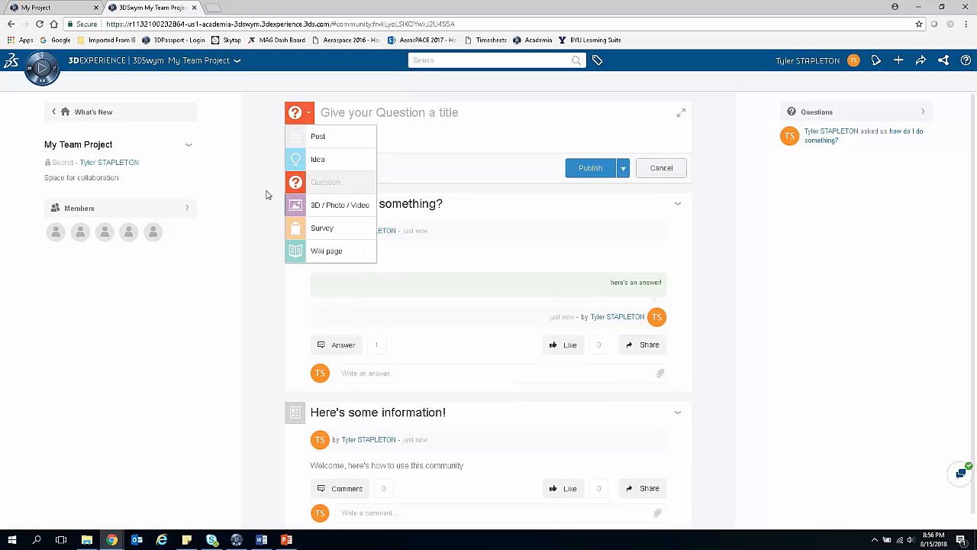
pyautogui.click(335, 206)
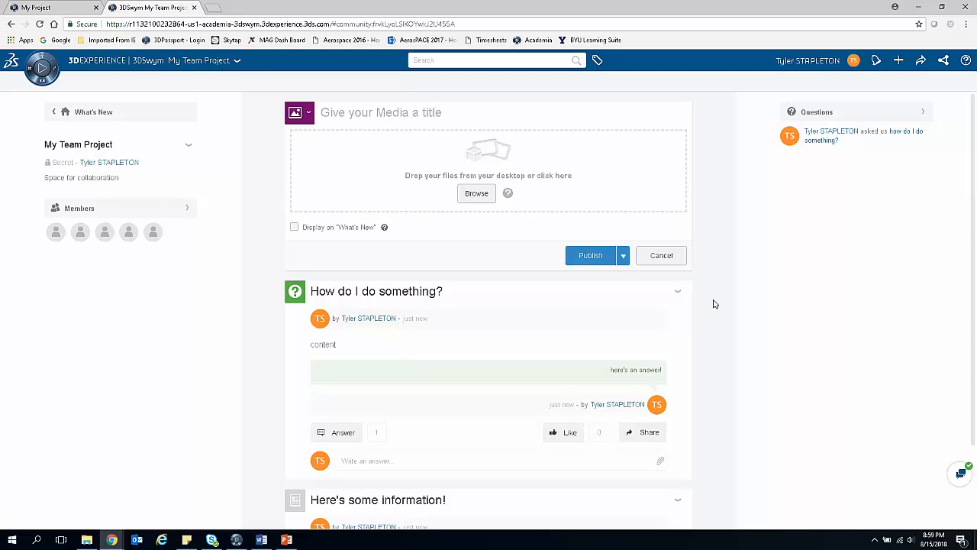
pyautogui.click(884, 115)
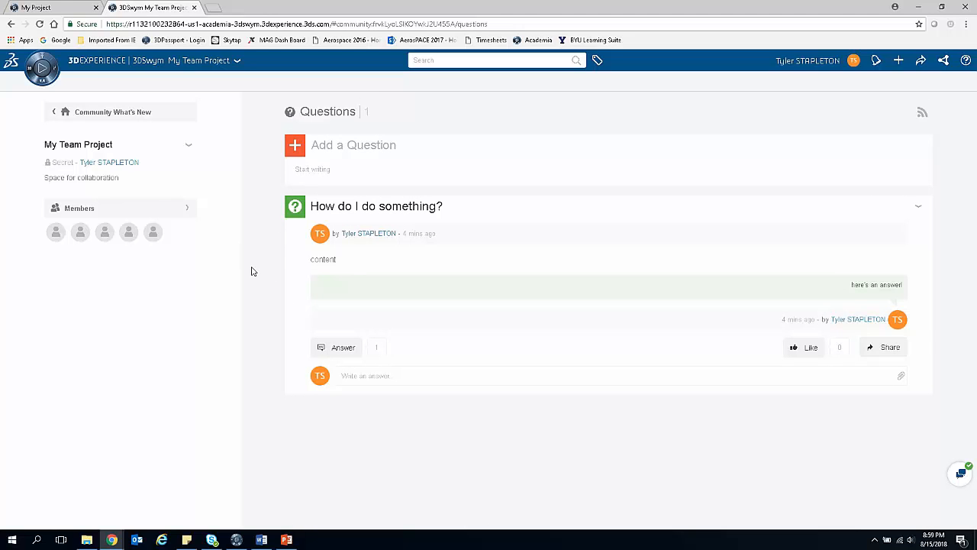
pyautogui.click(13, 27)
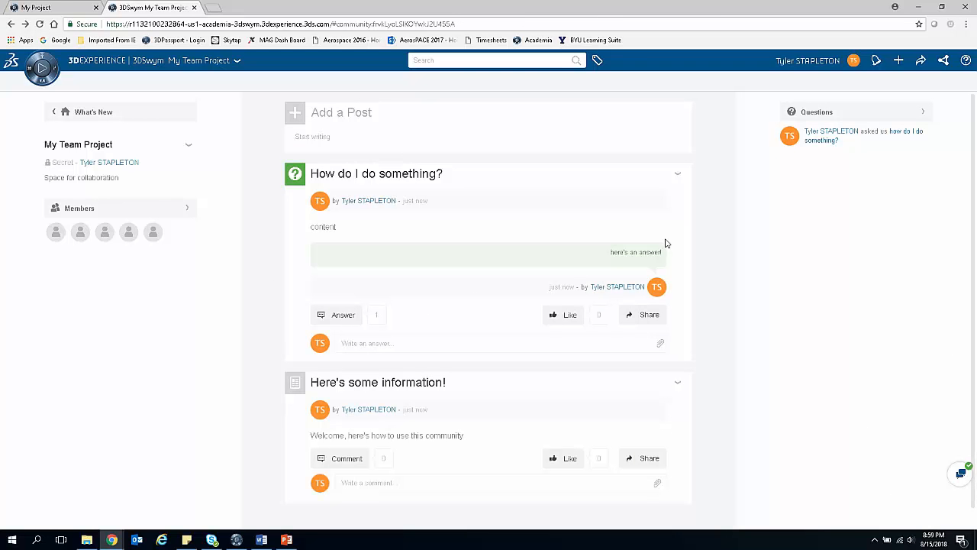
# - Start a new survey in the community titled "Title of Survey" that shows its results immediately after a user answers it
pyautogui.click(293, 115)
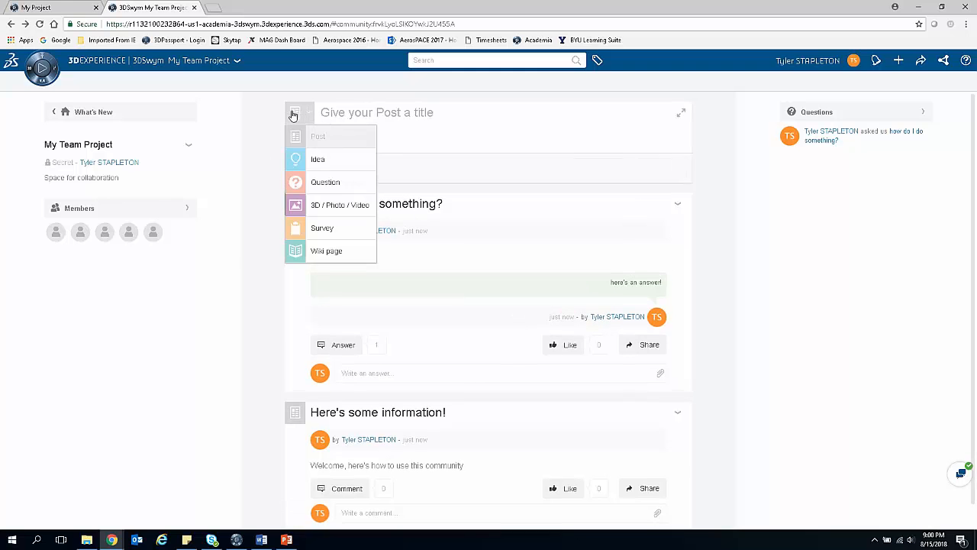
pyautogui.click(313, 229)
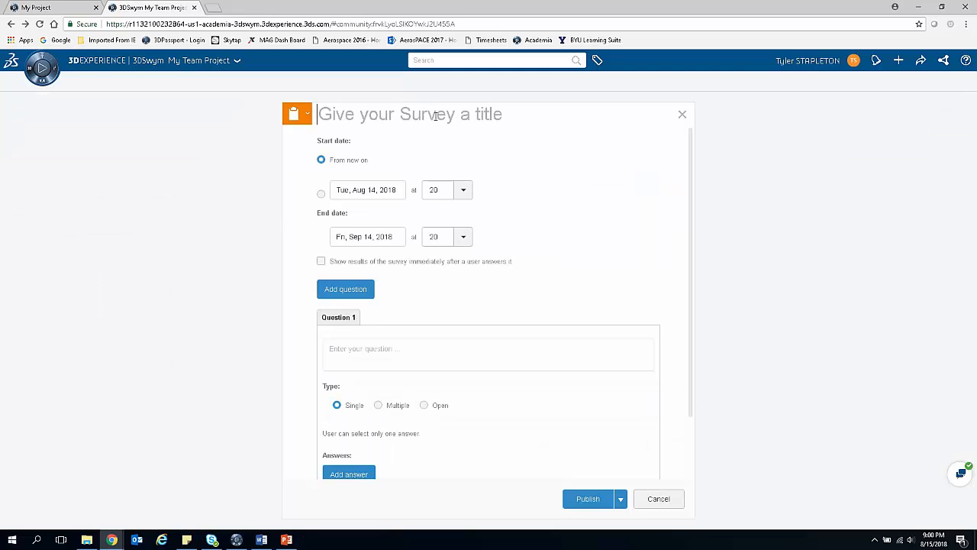
pyautogui.write('Tit')
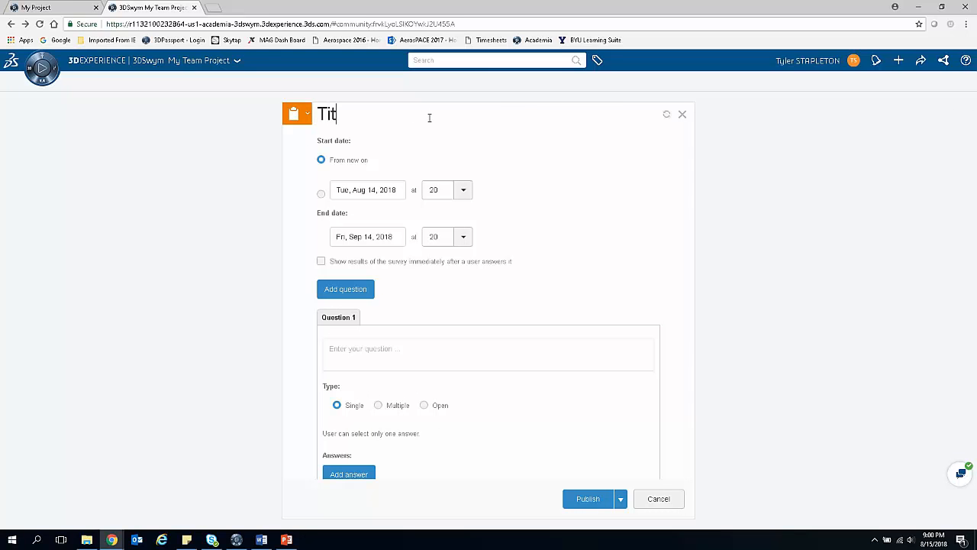
pyautogui.press('BackSpace')
pyautogui.press('BackSpace')
pyautogui.press('BackSpace')
pyautogui.write('Title of Survey')
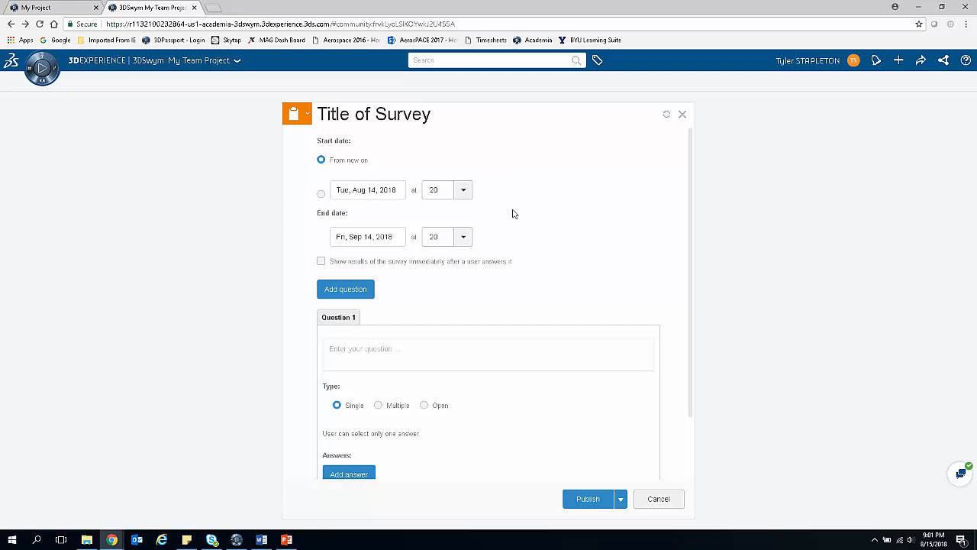
pyautogui.click(322, 262)
# - Add the survey question "how is this done?" with the answers "answer 1" and "answer 2", and publish the survey
pyautogui.scroll(-1, 370, 275)
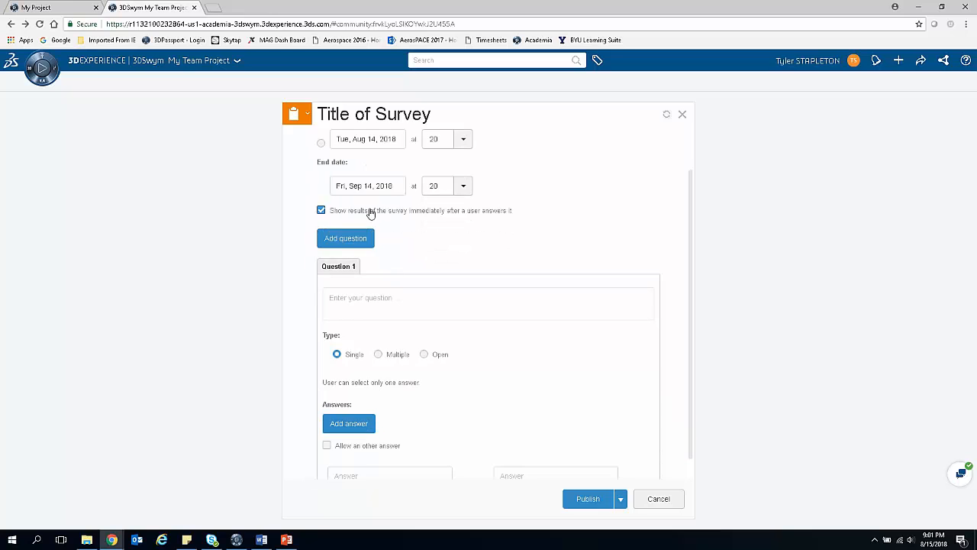
pyautogui.click(351, 298)
pyautogui.write('how is this done?')
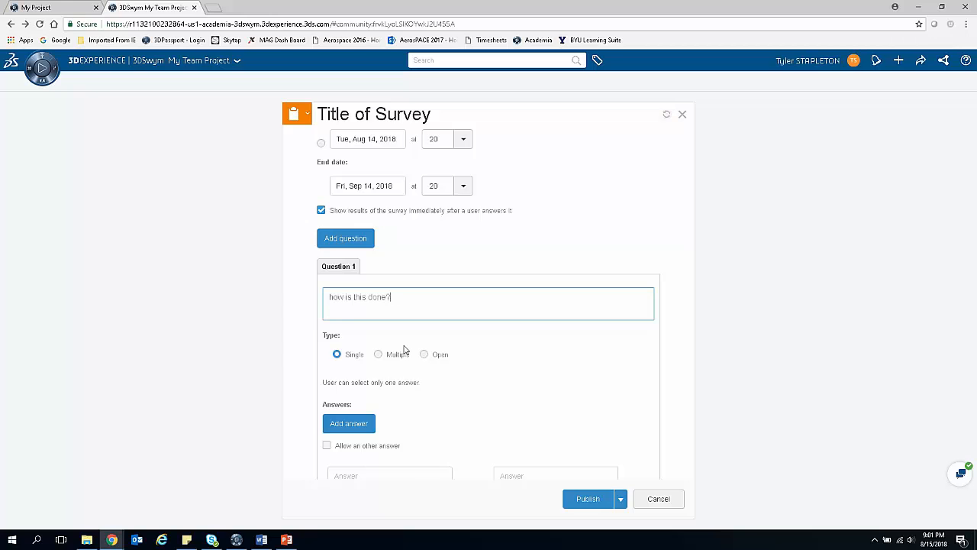
pyautogui.scroll(-1, 487, 273)
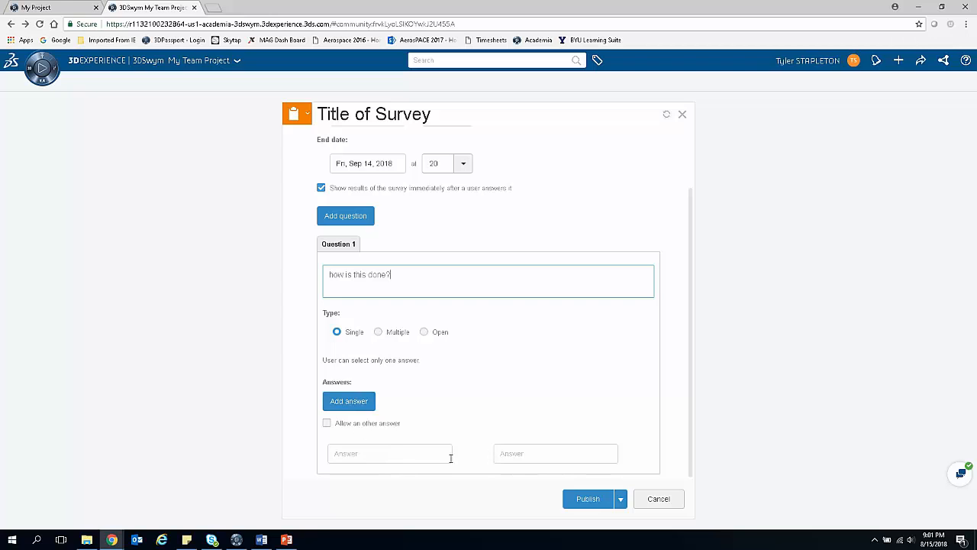
pyautogui.click(336, 453)
pyautogui.write('answer 1')
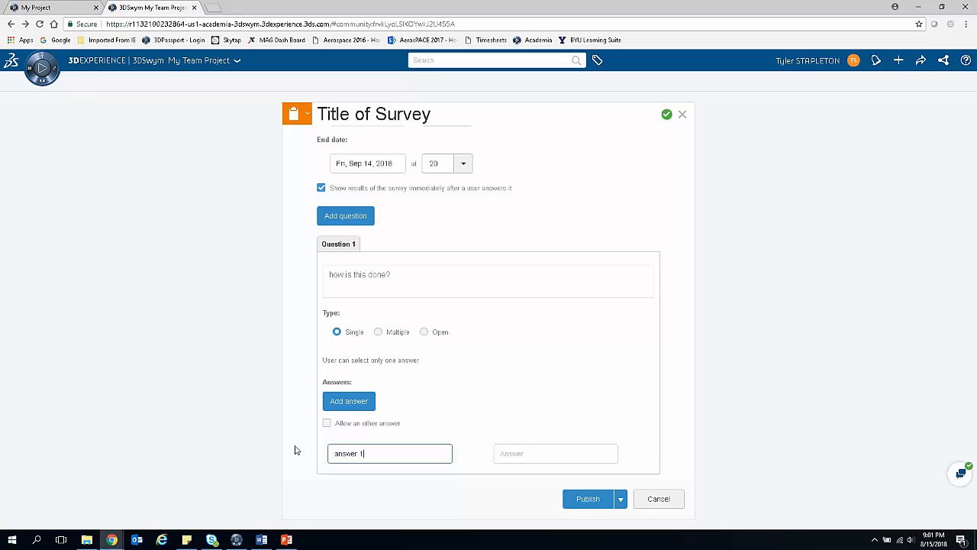
pyautogui.click(520, 448)
pyautogui.write('answer 2')
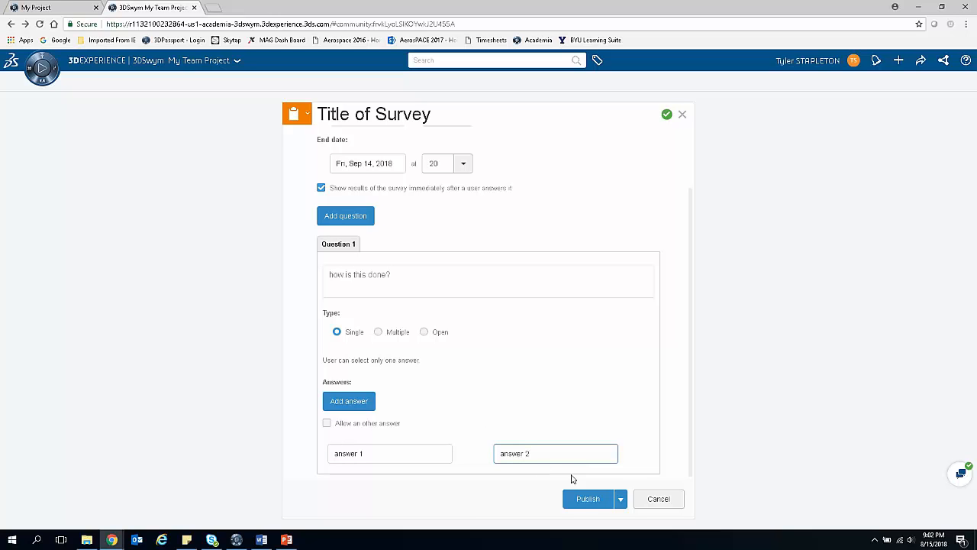
pyautogui.click(586, 501)
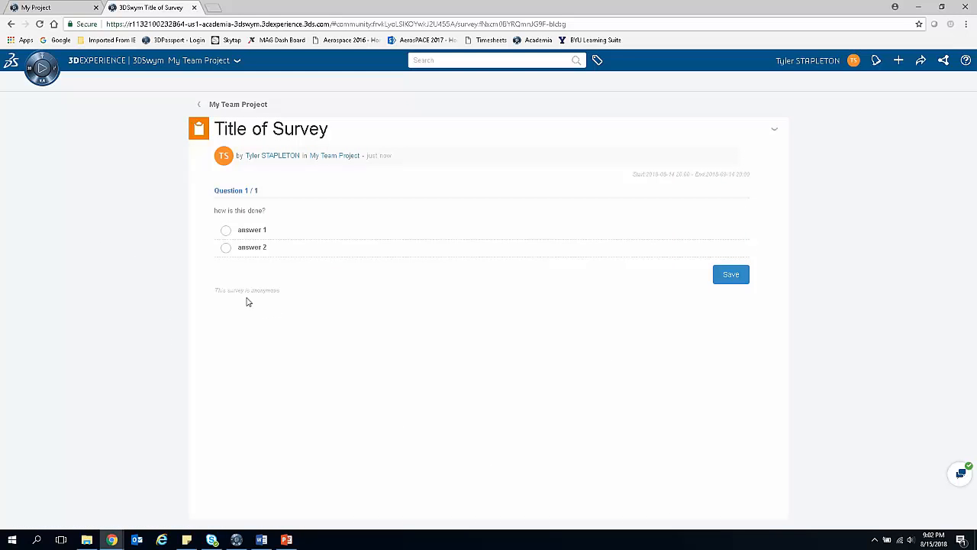
# - Vote for "answer 1" in the published survey, save the vote, and return to the community feed
pyautogui.click(226, 230)
pyautogui.click(723, 279)
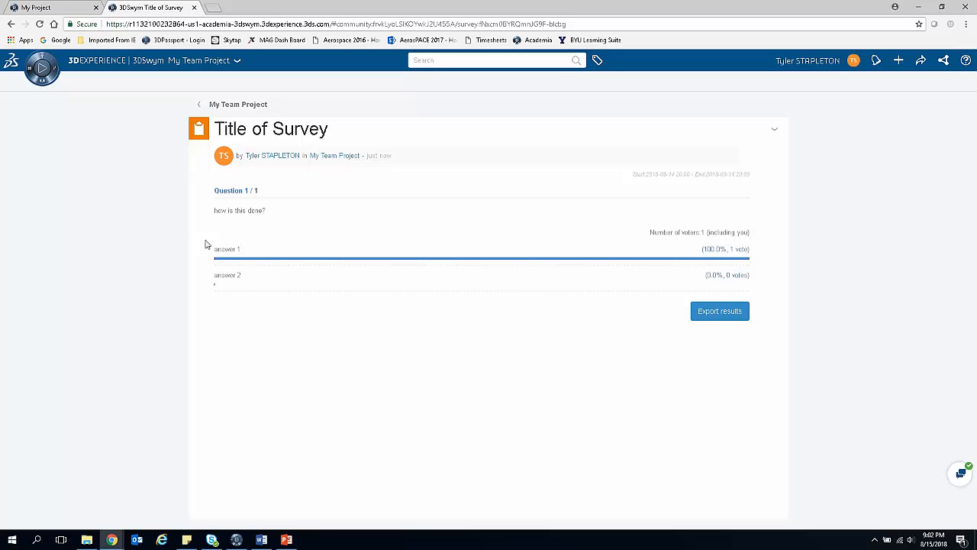
pyautogui.click(200, 107)
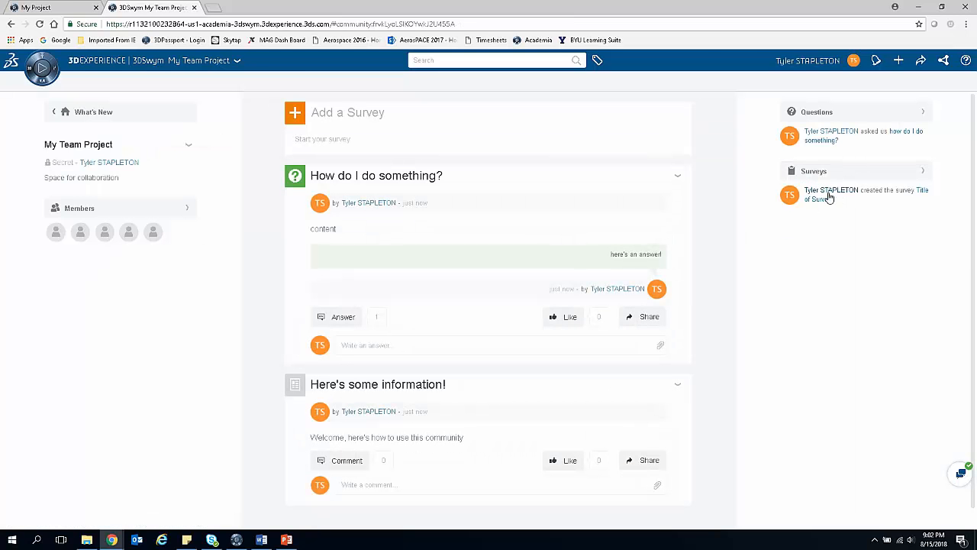
# - Publish a wiki page titled "Rocket Assembly Process" under the default root page, with the lines "Content here" and "Introduction"
pyautogui.click(294, 113)
pyautogui.click(337, 258)
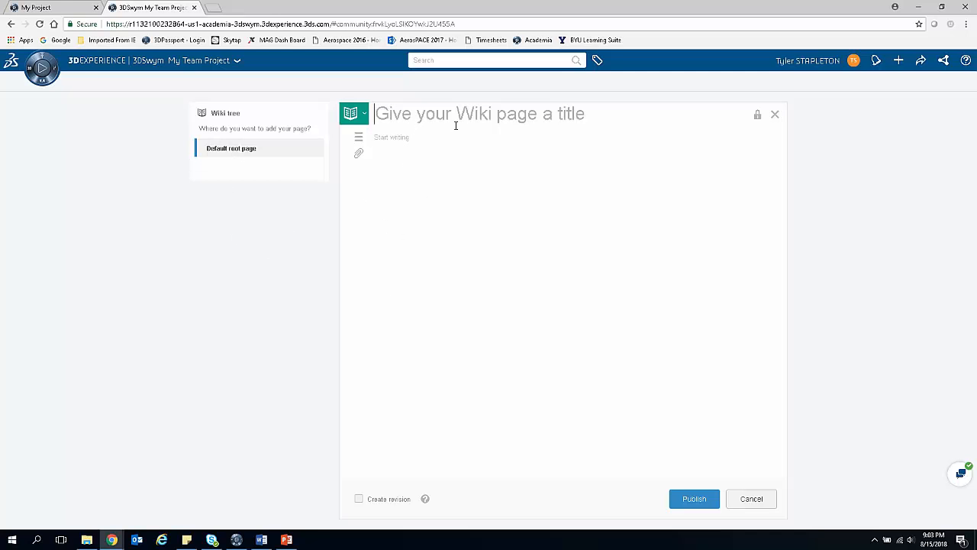
pyautogui.write('Rocket Assembly Pro')
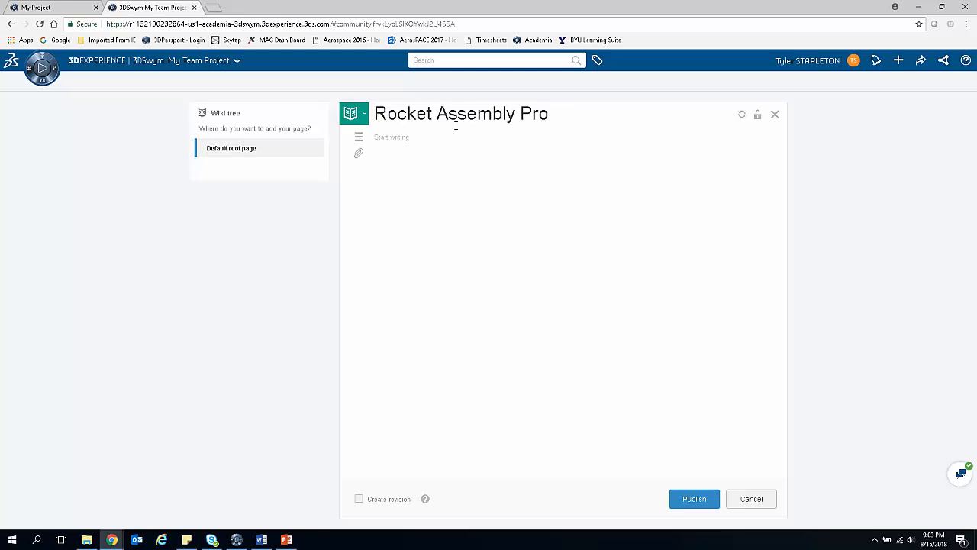
pyautogui.write('cess')
pyautogui.write('Content here')
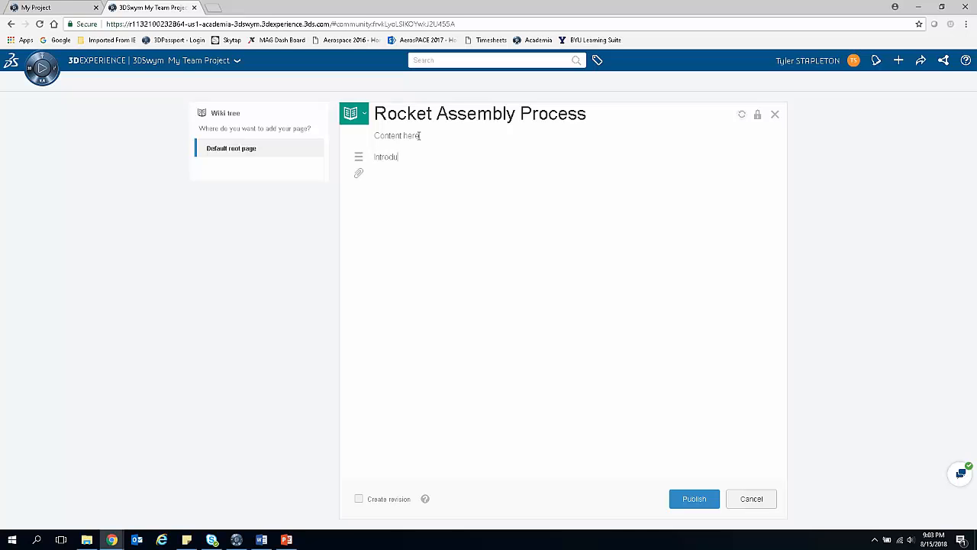
pyautogui.click(358, 157)
pyautogui.click(688, 500)
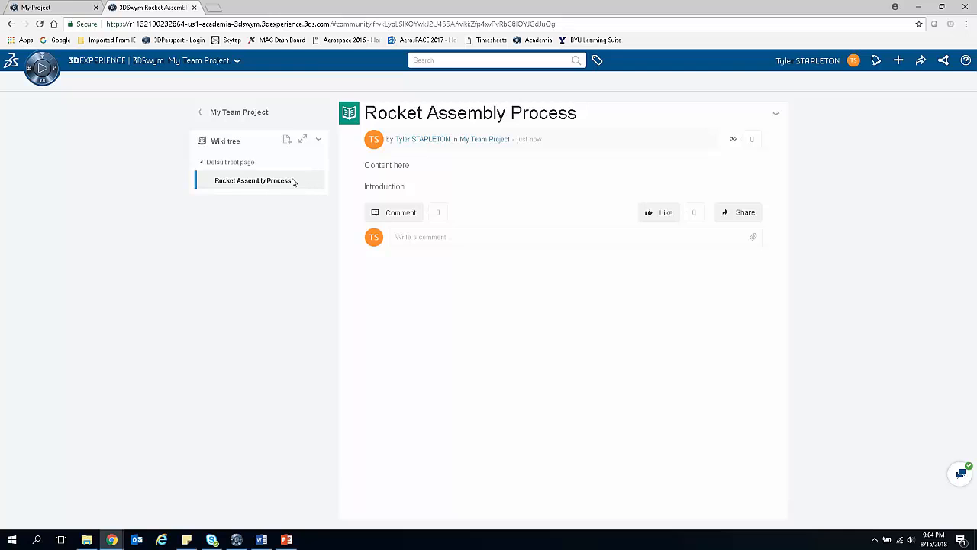
# - Publish a wiki subpage under Rocket Assembly Process titled "Structure assembly" with the lines "step 1" and "etc"
pyautogui.click(289, 140)
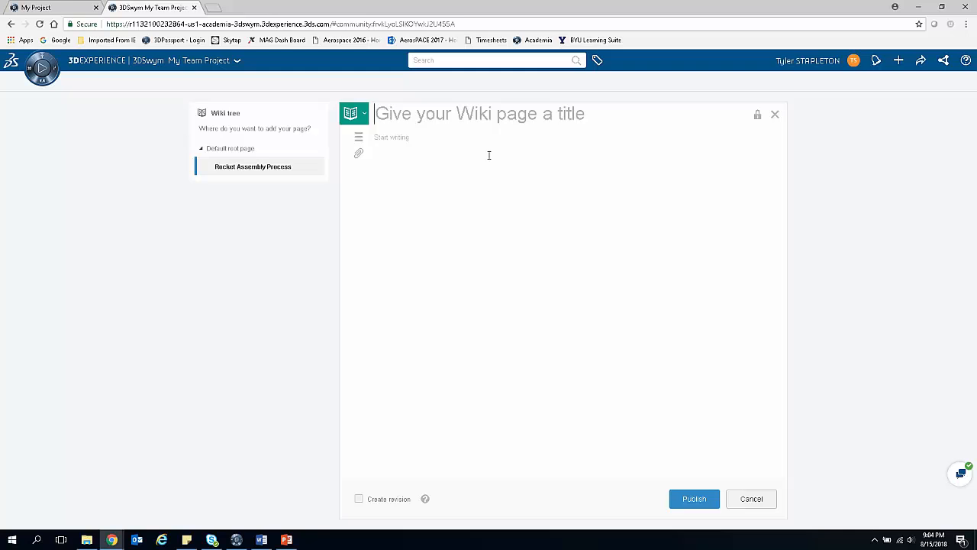
pyautogui.write('Strucu')
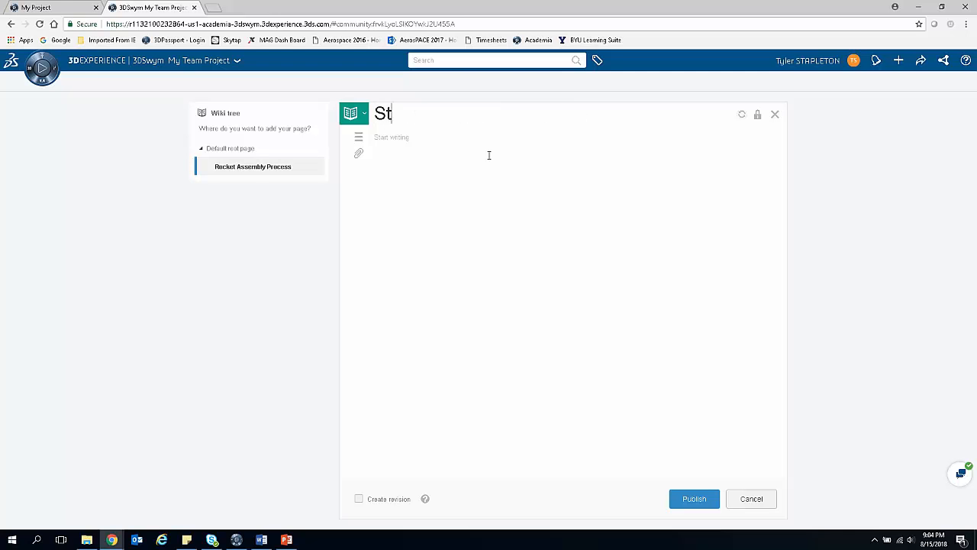
pyautogui.press('BackSpace')
pyautogui.write('tuire')
pyautogui.press('BackSpace')
pyautogui.press('BackSpace')
pyautogui.write('re asse')
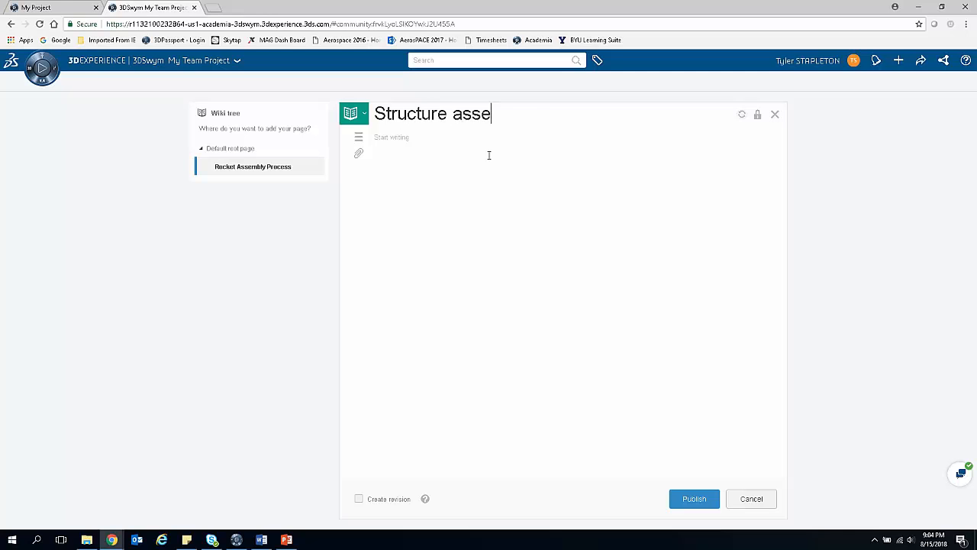
pyautogui.write('mblystep 1')
pyautogui.press('Return')
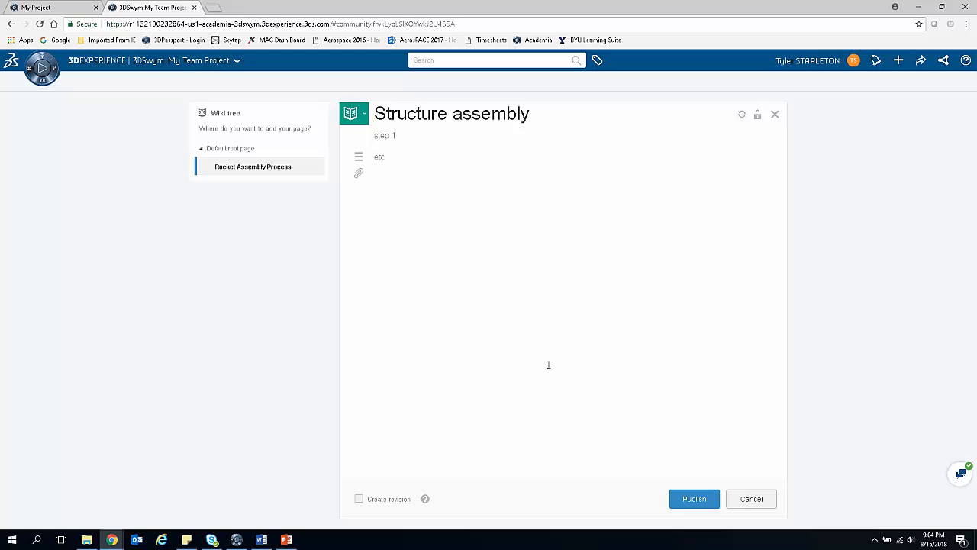
pyautogui.click(694, 498)
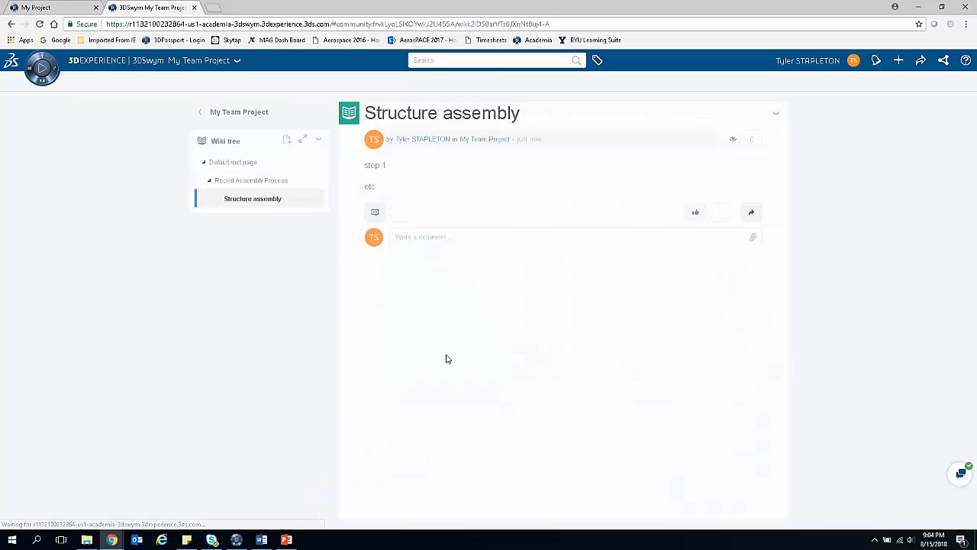
# - Publish a second wiki subpage under Rocket Assembly Process titled "Propulsion testing sequence" with the text "content"
pyautogui.click(258, 183)
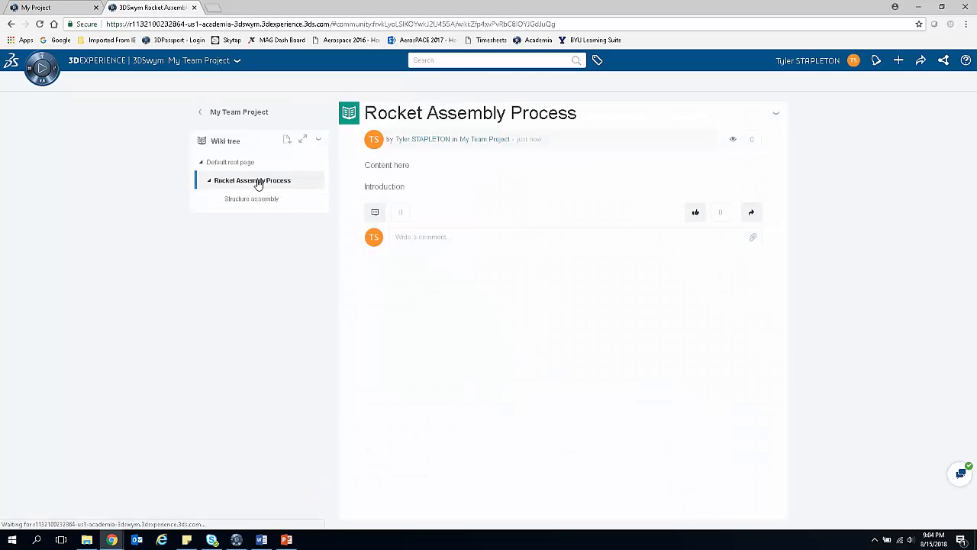
pyautogui.click(284, 140)
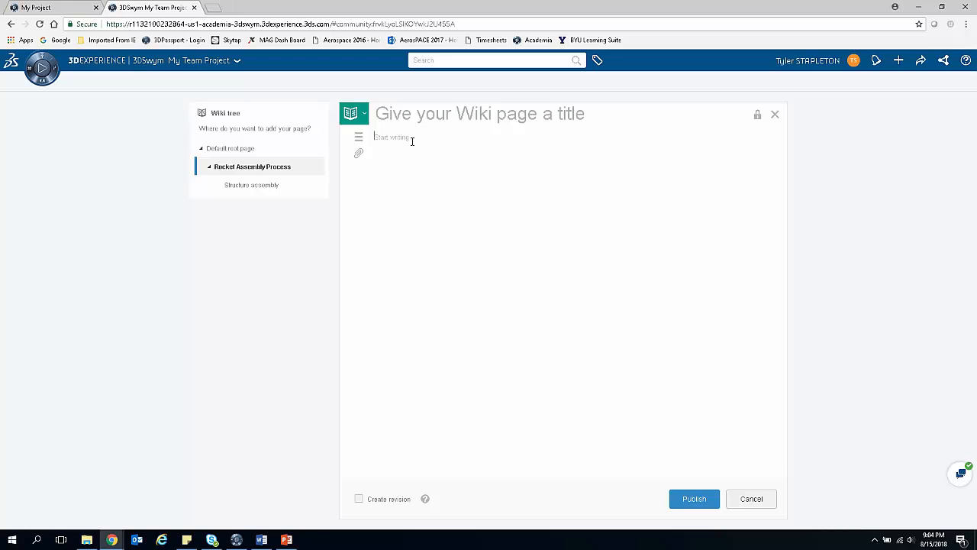
pyautogui.write('Pr')
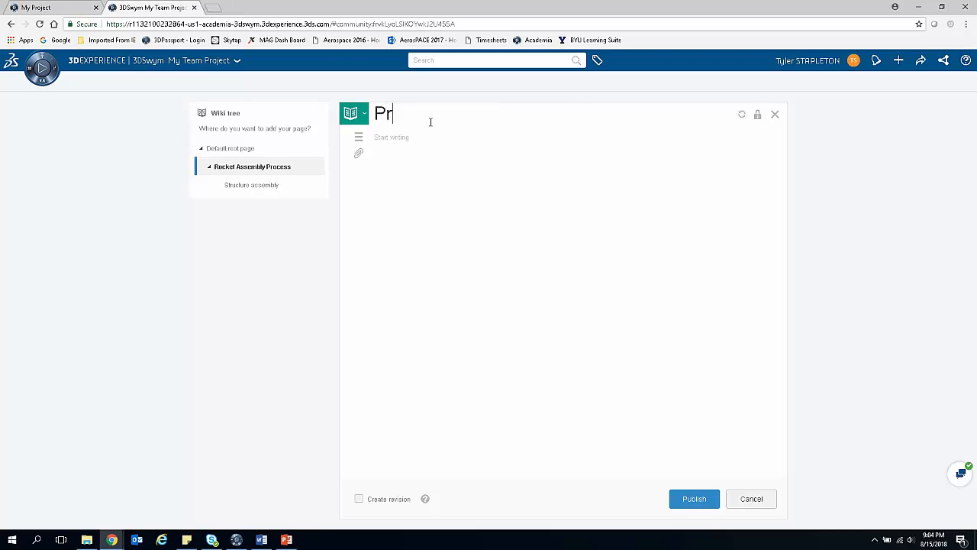
pyautogui.write('opulsion testin')
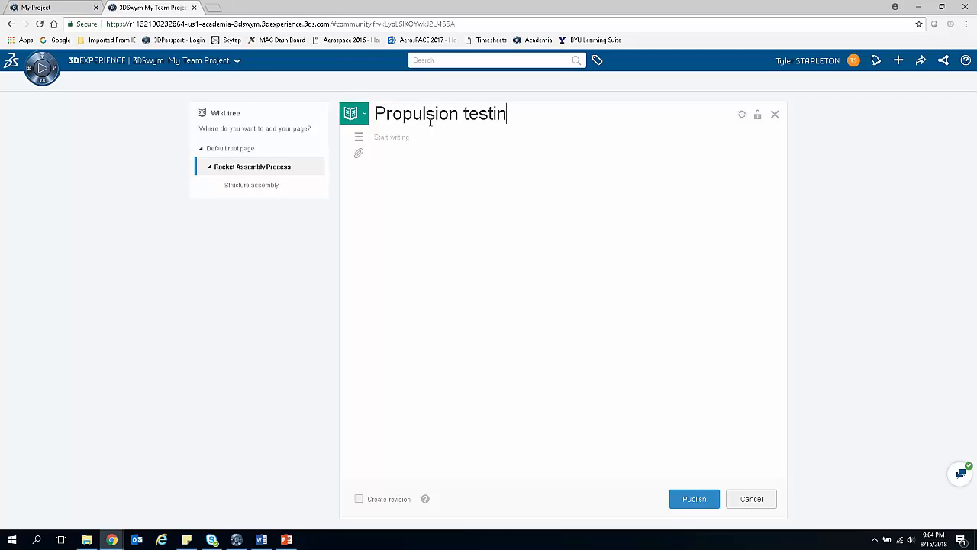
pyautogui.write('g sequence')
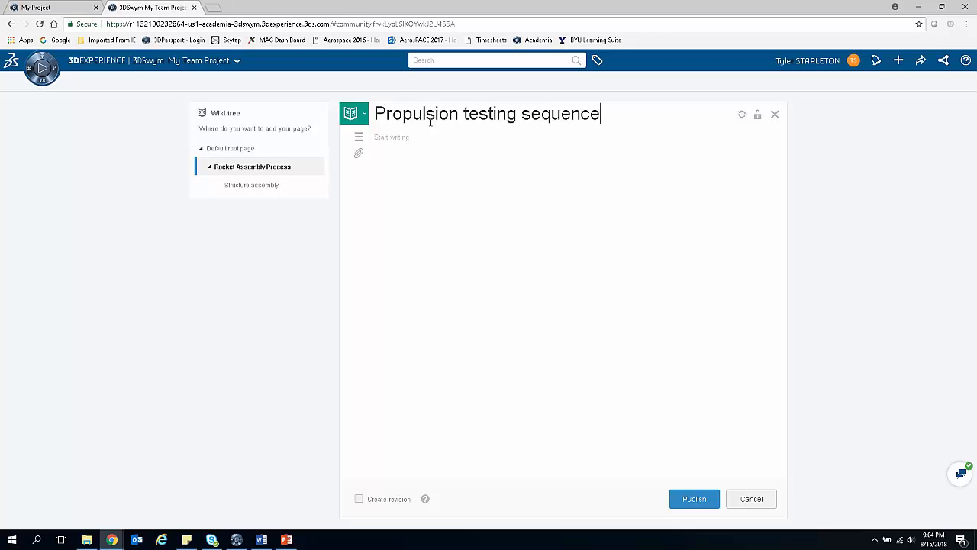
pyautogui.write('content')
pyautogui.click(674, 502)
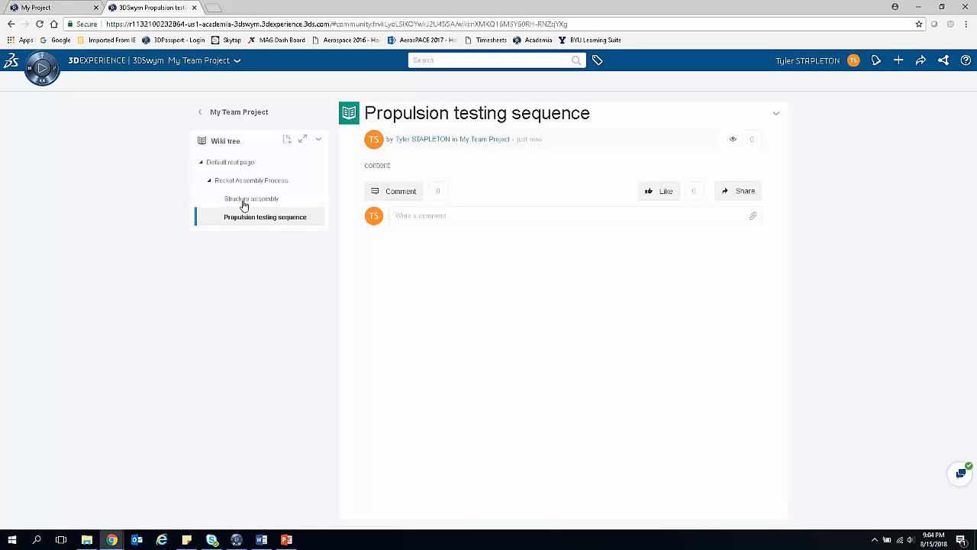
# - Look through the Rocket Assembly Process branch of the wiki tree and its two subpages, and return to the community feed
pyautogui.click(209, 182)
pyautogui.click(209, 182)
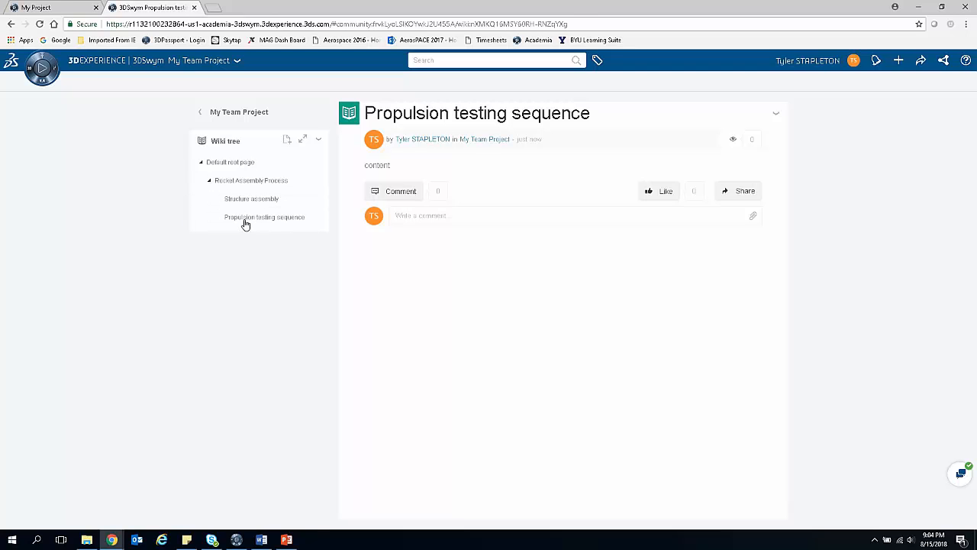
pyautogui.click(243, 222)
pyautogui.click(250, 202)
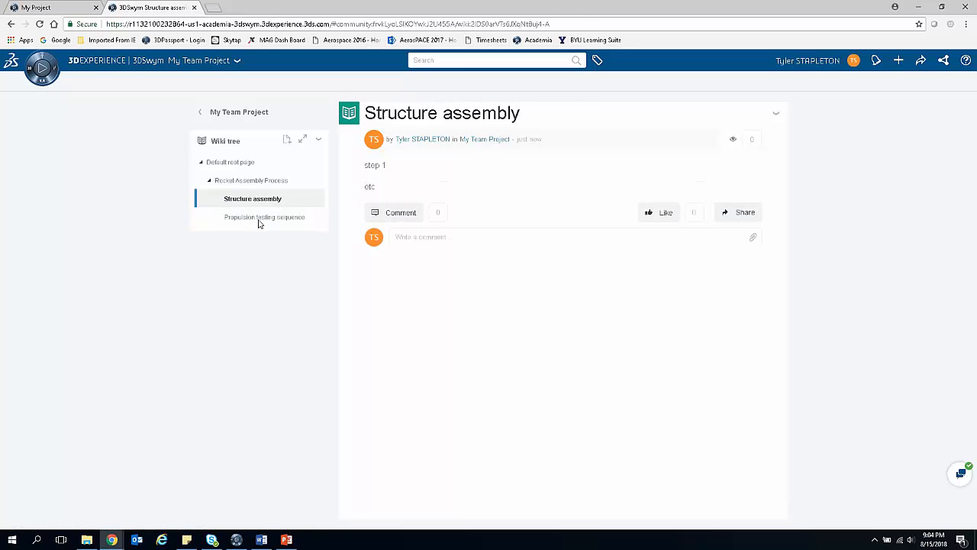
pyautogui.click(259, 222)
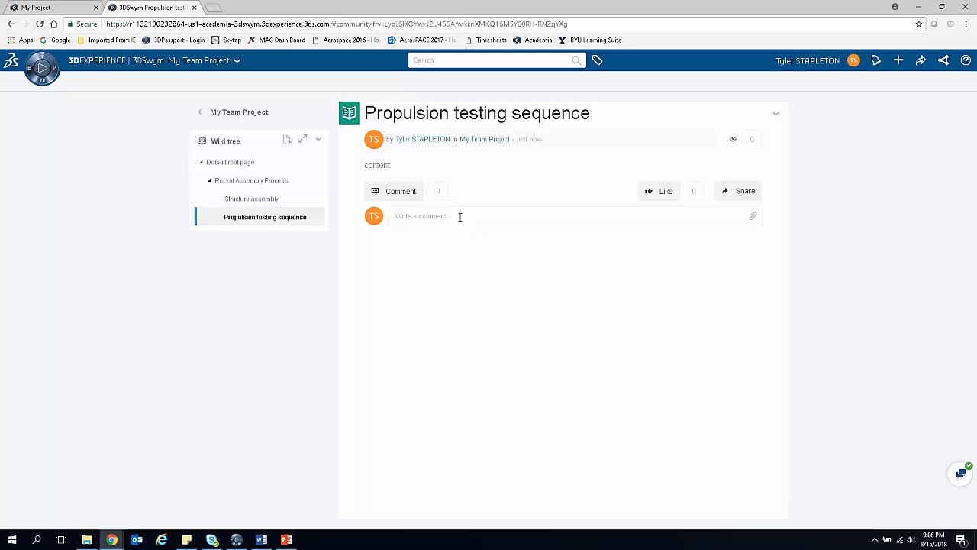
pyautogui.click(212, 111)
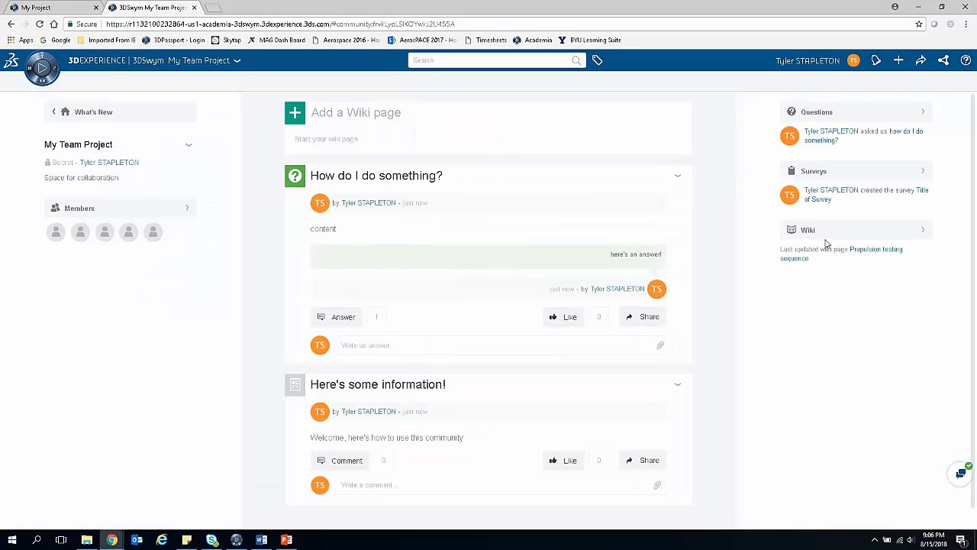
# - Read through the default root page of the community wiki and return to the community feed
pyautogui.click(919, 233)
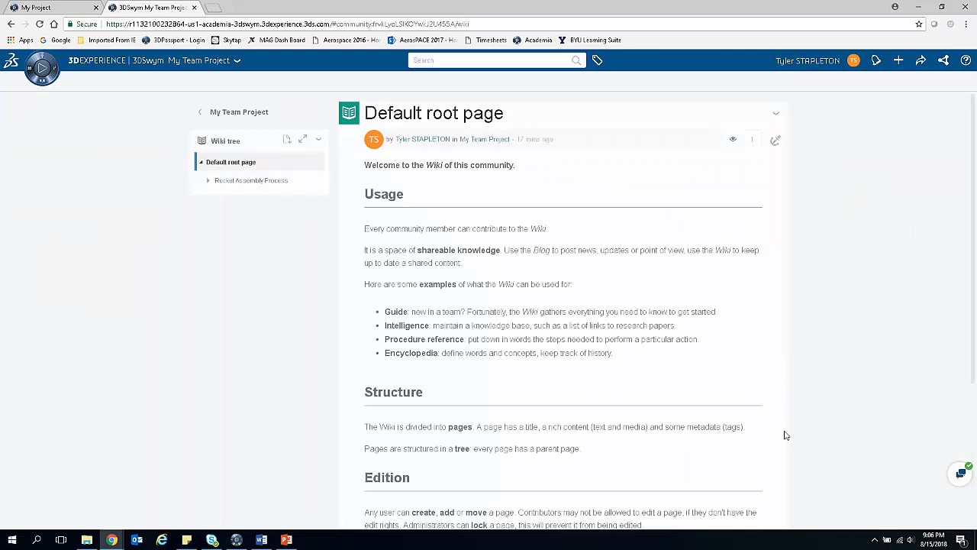
pyautogui.scroll(-3, 541, 311)
pyautogui.scroll(3, 535, 310)
pyautogui.scroll(-3, 354, 206)
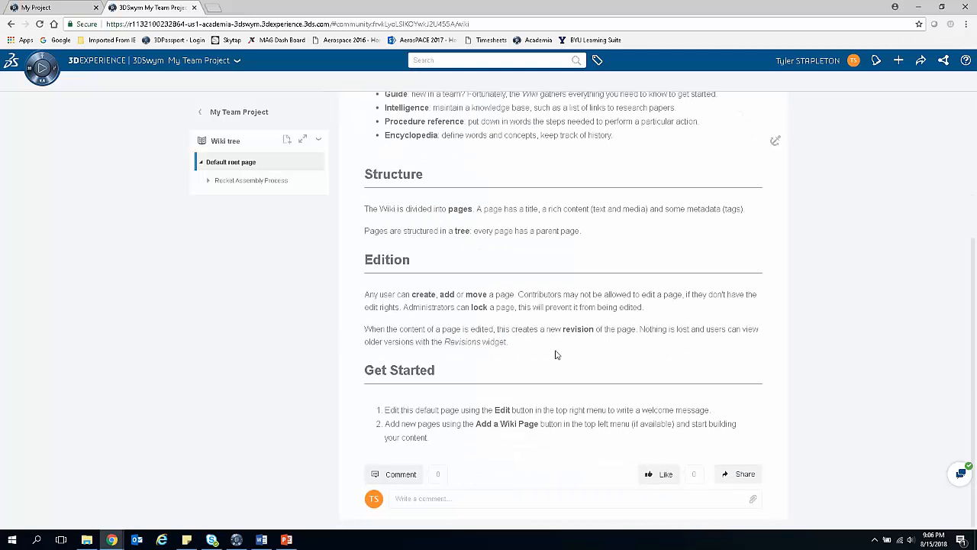
pyautogui.scroll(1, 412, 346)
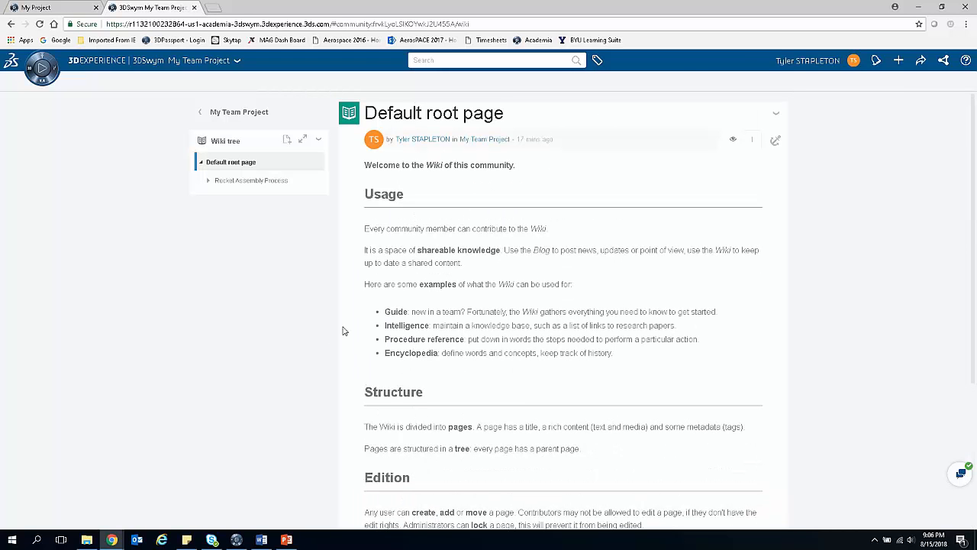
pyautogui.click(11, 24)
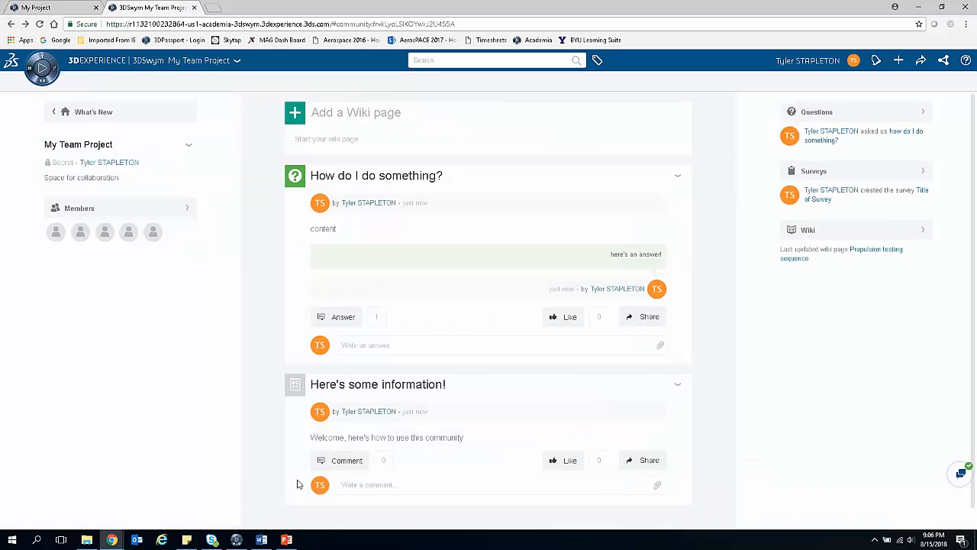
pyautogui.click(25, 24)
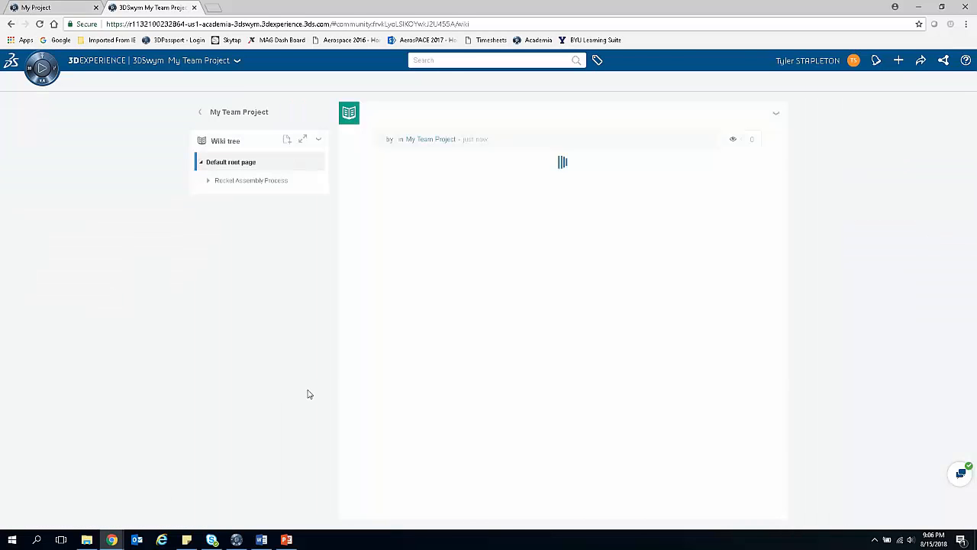
pyautogui.click(10, 24)
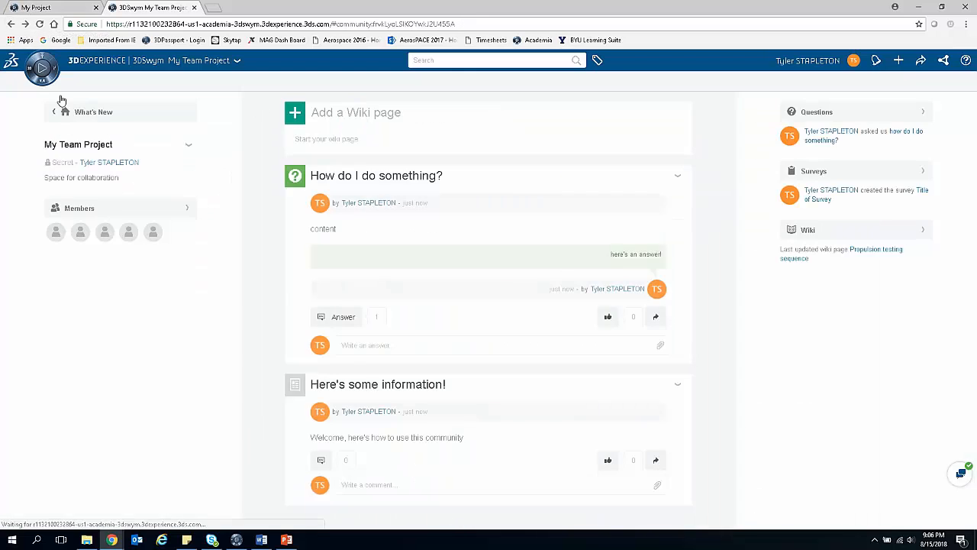
# - Publish an idea in the community titled "Tractor Propeller" with the text "Here are the reasons why"
pyautogui.click(293, 116)
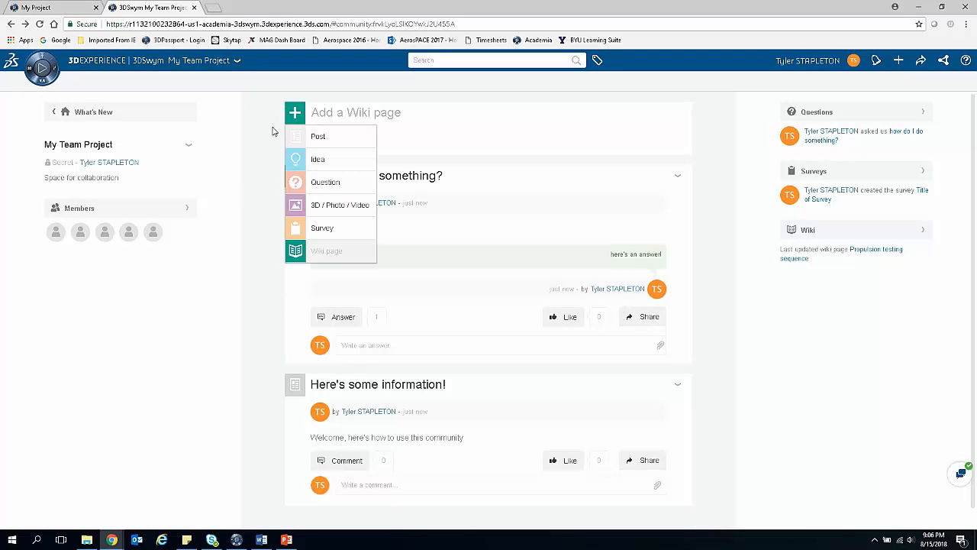
pyautogui.click(355, 162)
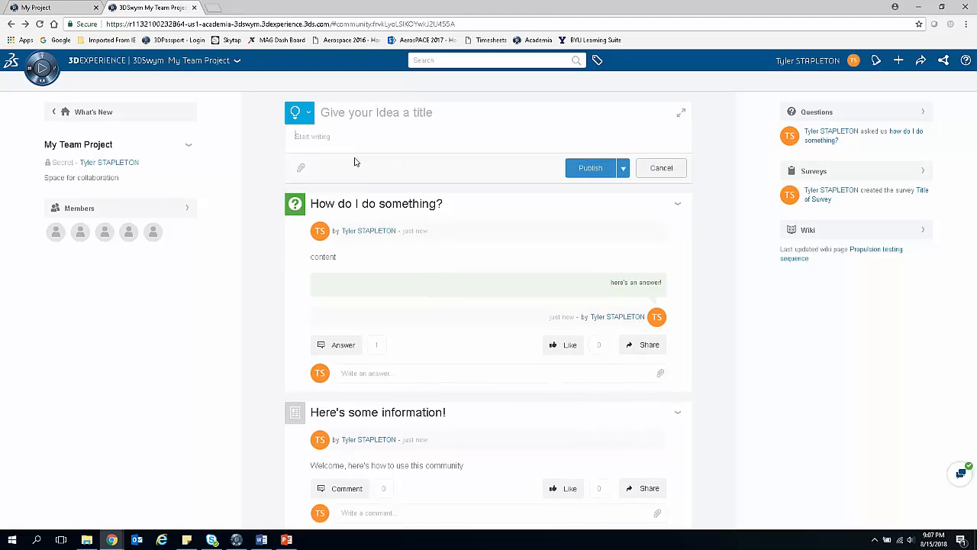
pyautogui.click(350, 133)
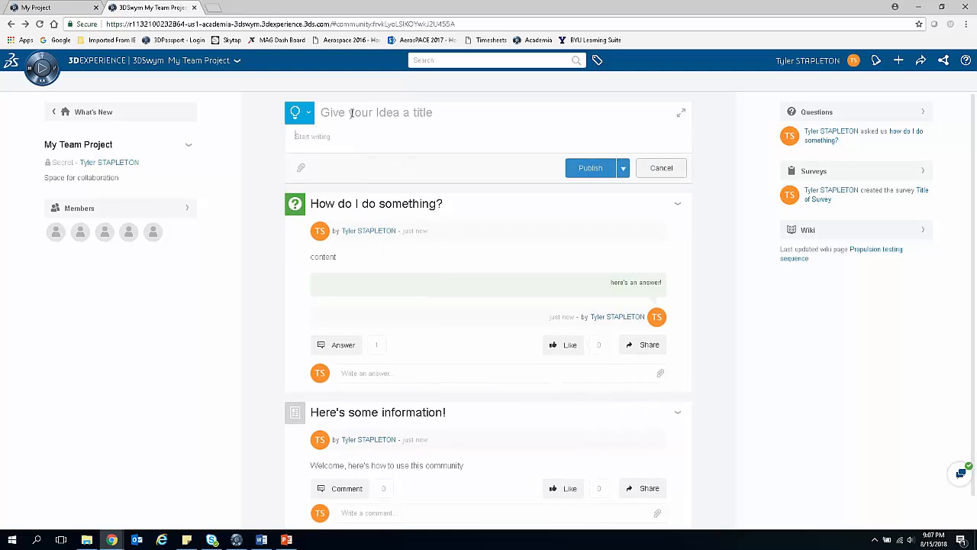
pyautogui.click(343, 112)
pyautogui.write('Tractor Propeller')
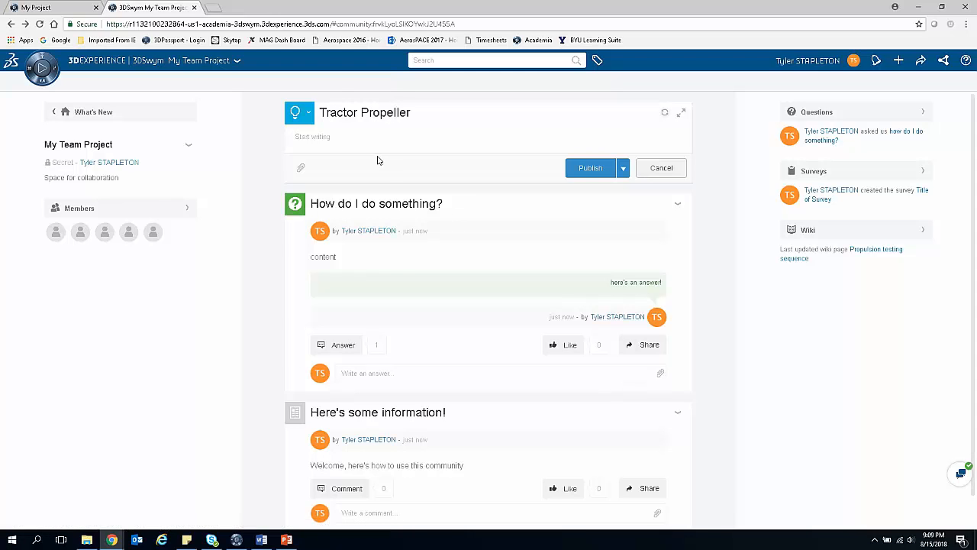
pyautogui.write('Here are the reasons why')
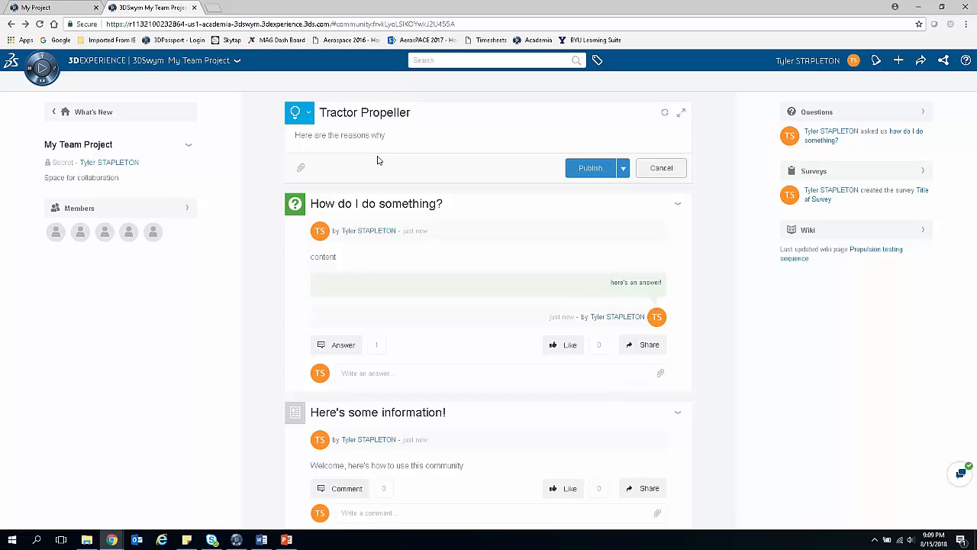
pyautogui.click(583, 169)
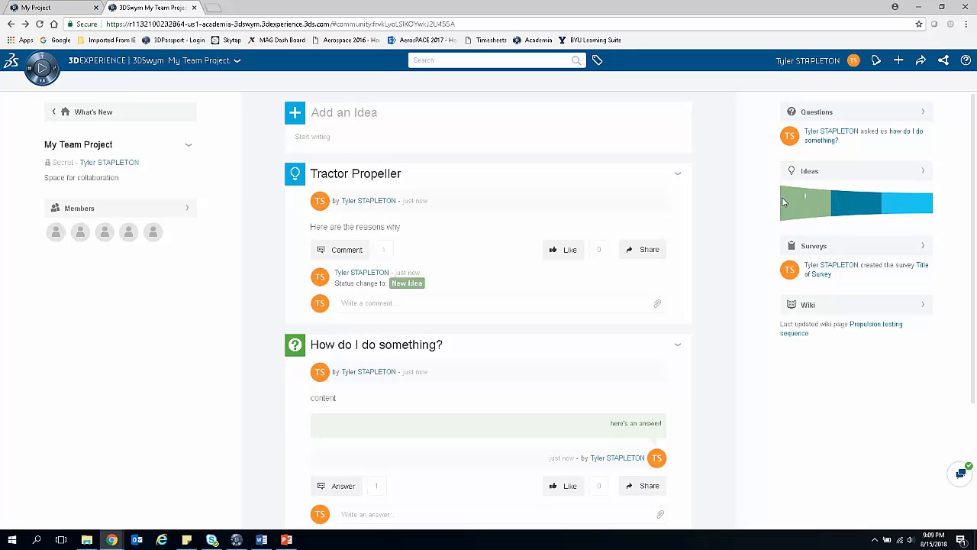
# - Open the community's Ideas page and publish a second idea titled "pusher propeller" with the text "here's why"
pyautogui.click(860, 176)
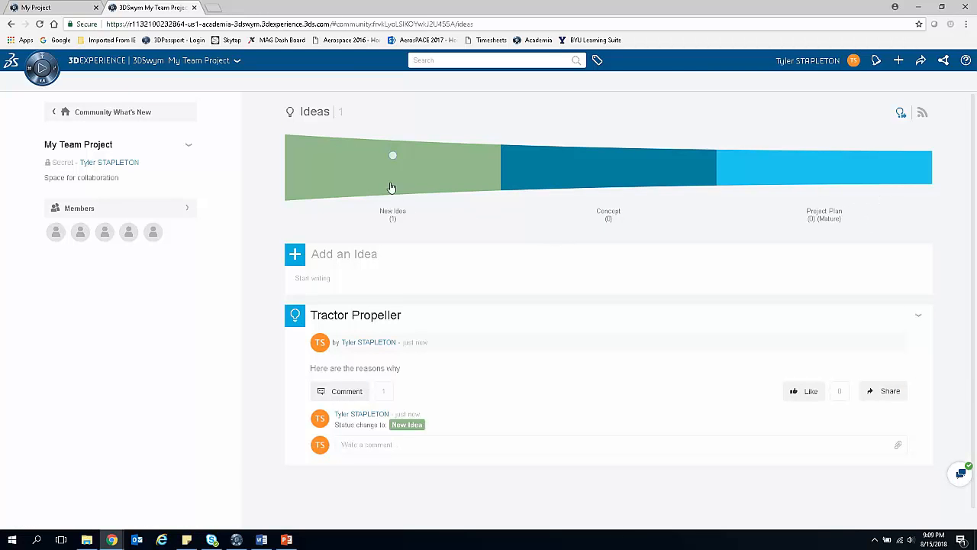
pyautogui.moveTo(392, 158)
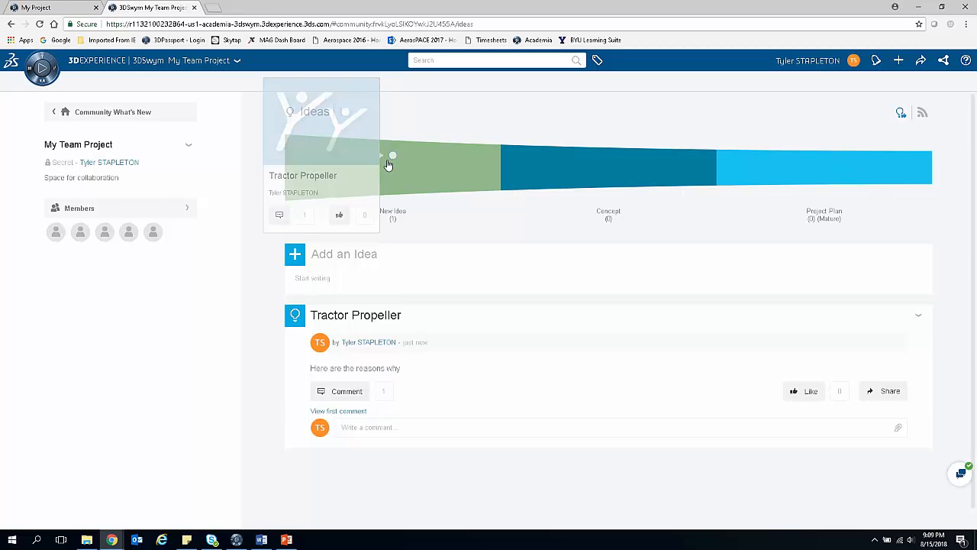
pyautogui.click(365, 255)
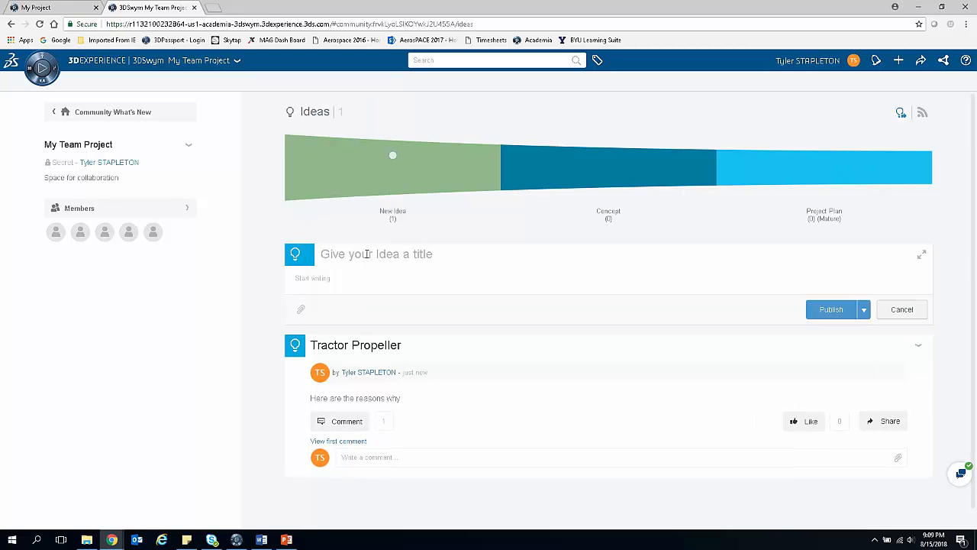
pyautogui.write('pusher propeller')
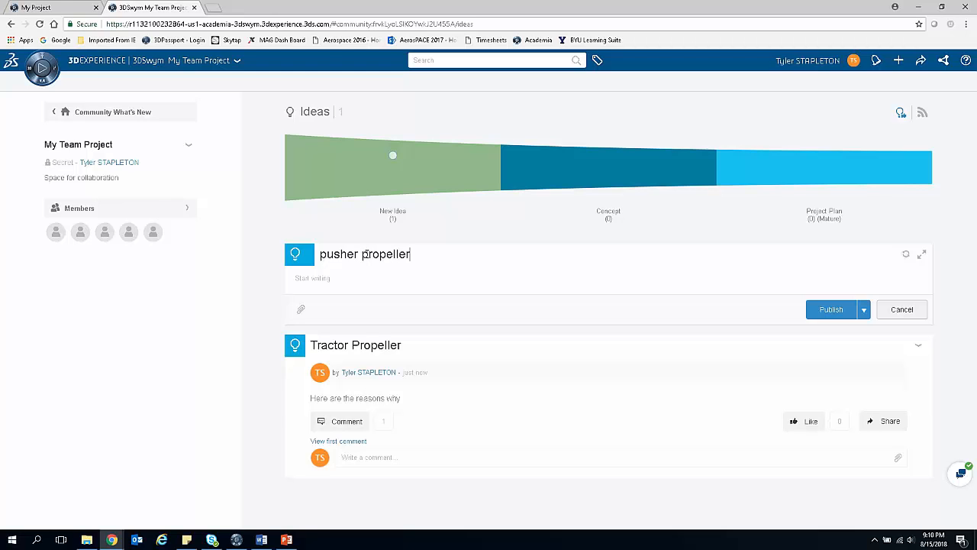
pyautogui.write("here's why")
pyautogui.click(832, 317)
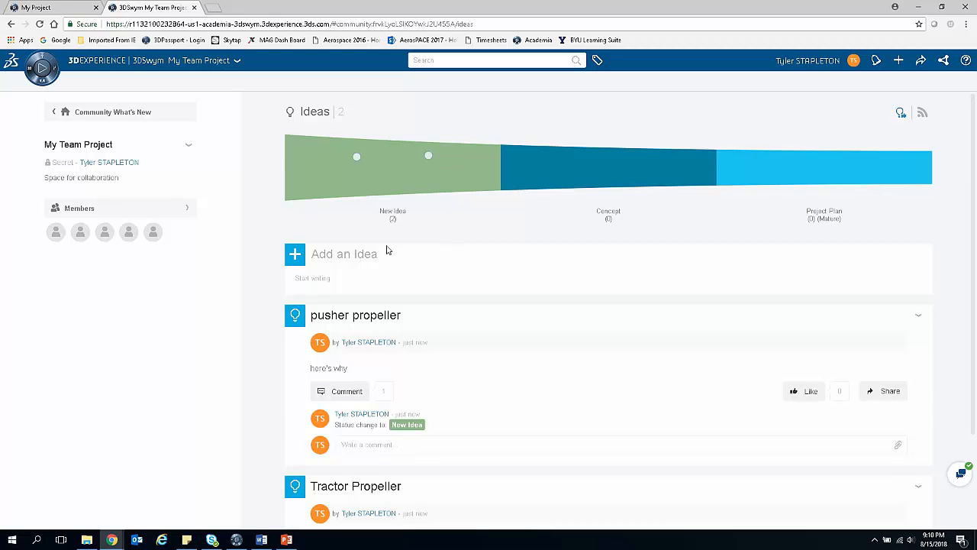
# - Change the status of the "pusher propeller" idea to Concept with the explanation "team consensus"
pyautogui.click(296, 316)
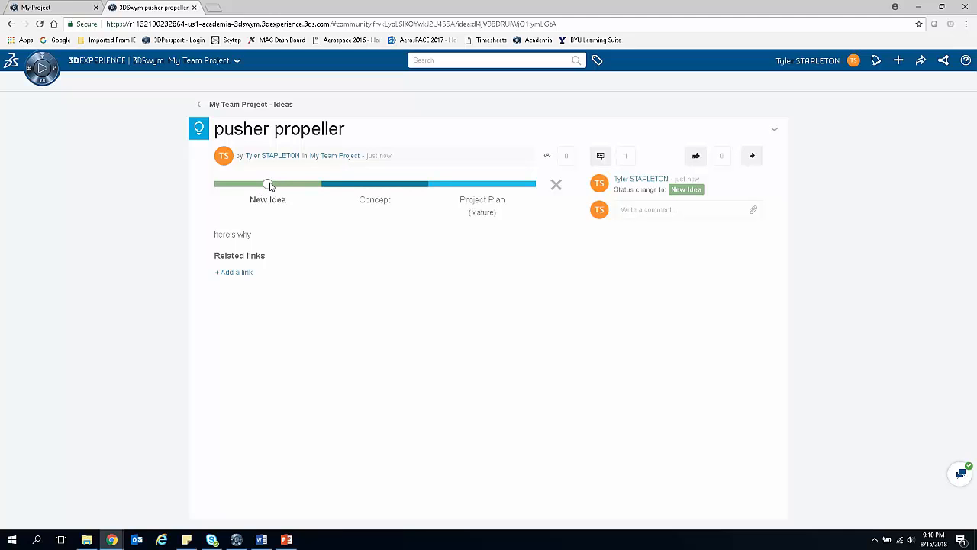
pyautogui.click(373, 185)
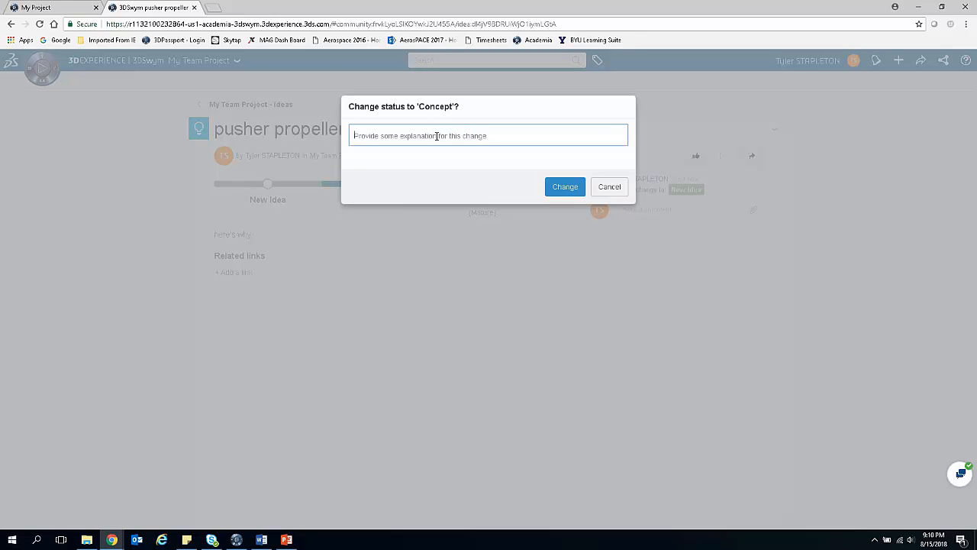
pyautogui.write('team consensus')
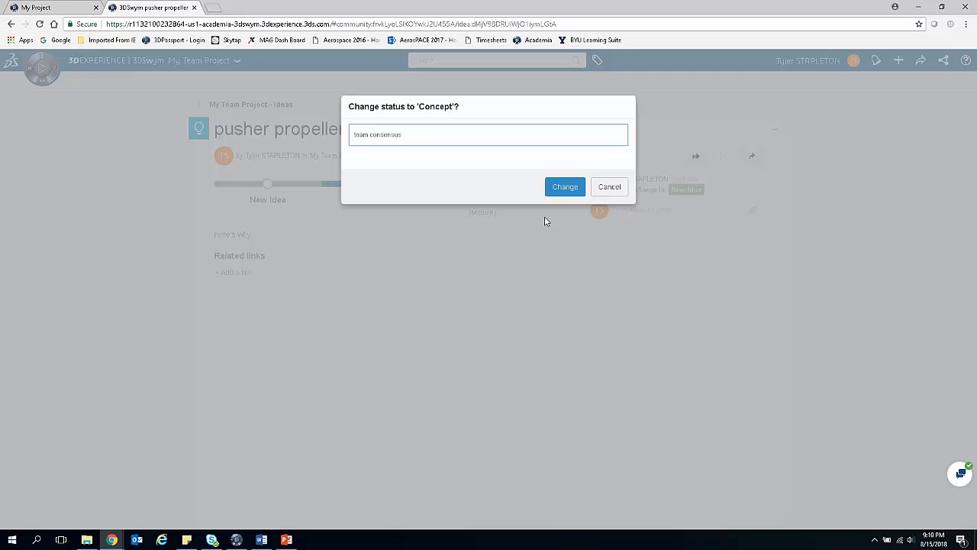
pyautogui.click(564, 189)
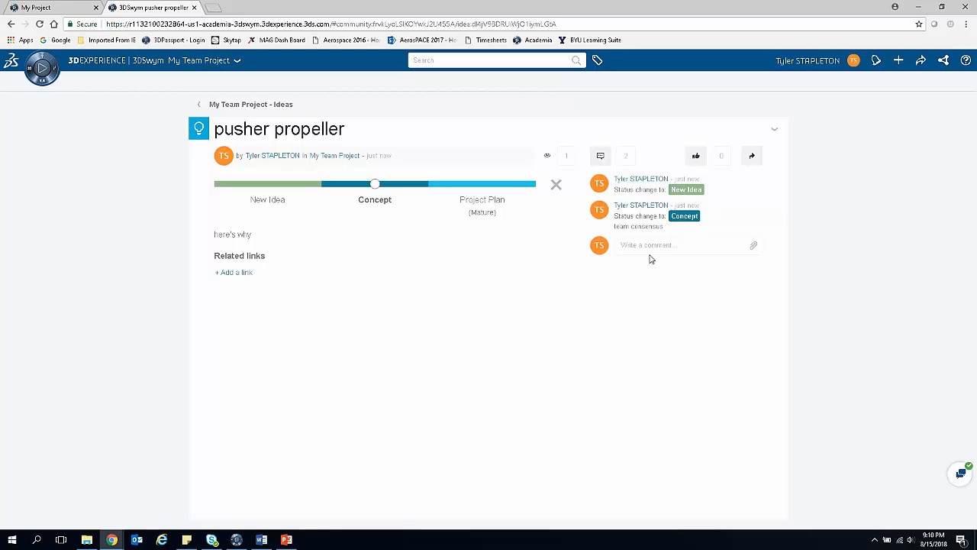
# - Review the idea funnel and idea list on the Ideas page, and look through the community feed
pyautogui.click(202, 103)
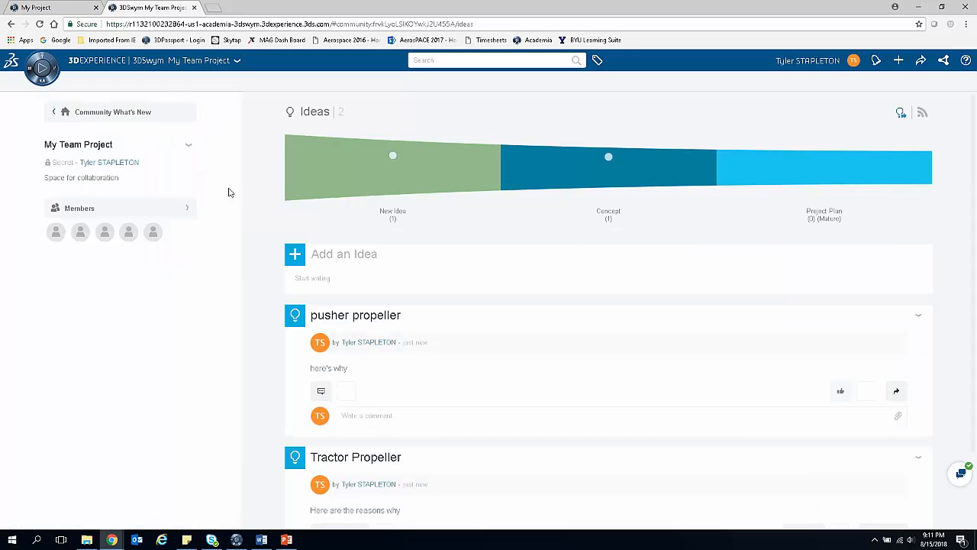
pyautogui.moveTo(608, 159)
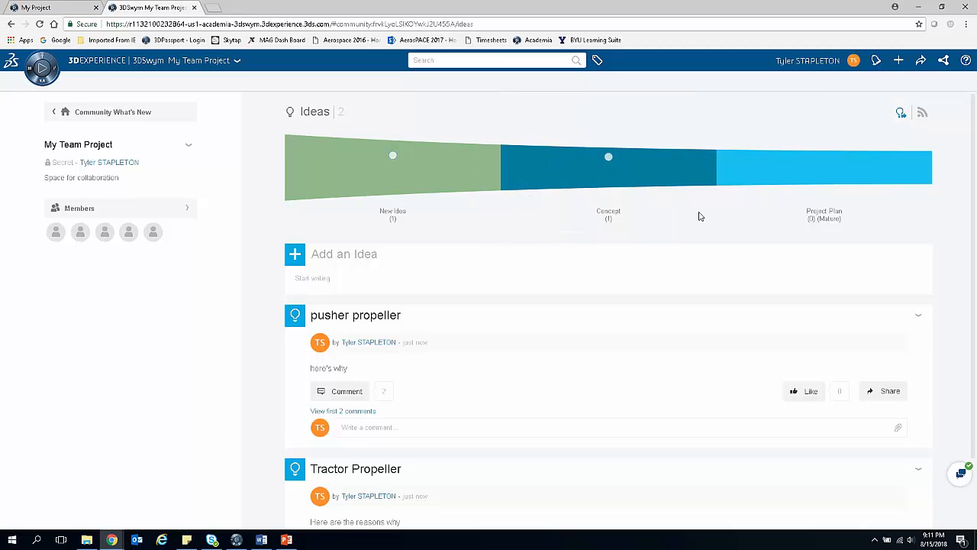
pyautogui.scroll(-1, 577, 239)
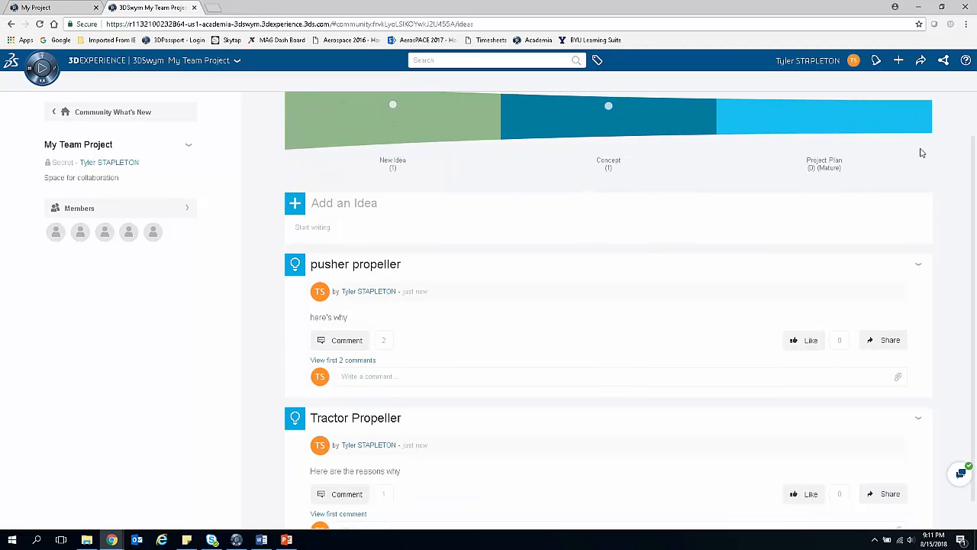
pyautogui.scroll(1, 264, 188)
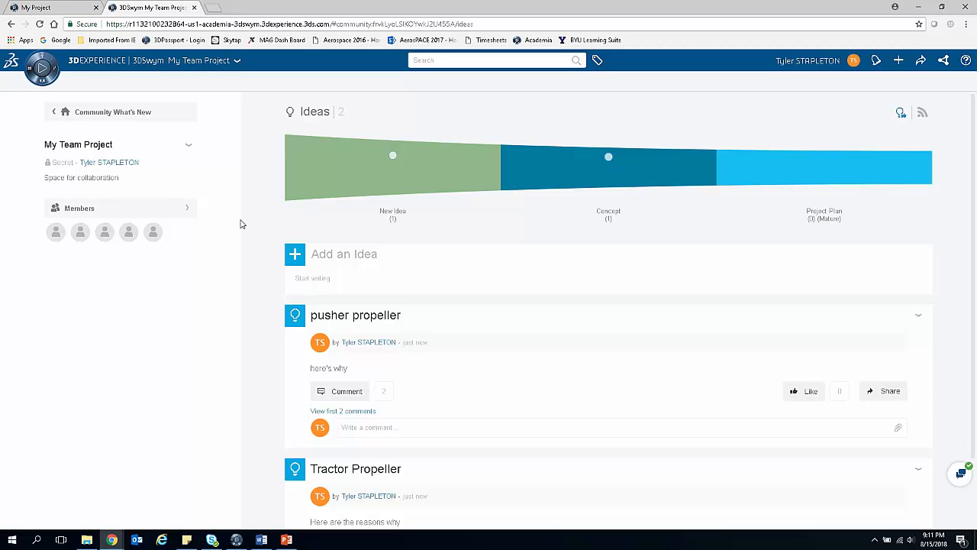
pyautogui.click(113, 115)
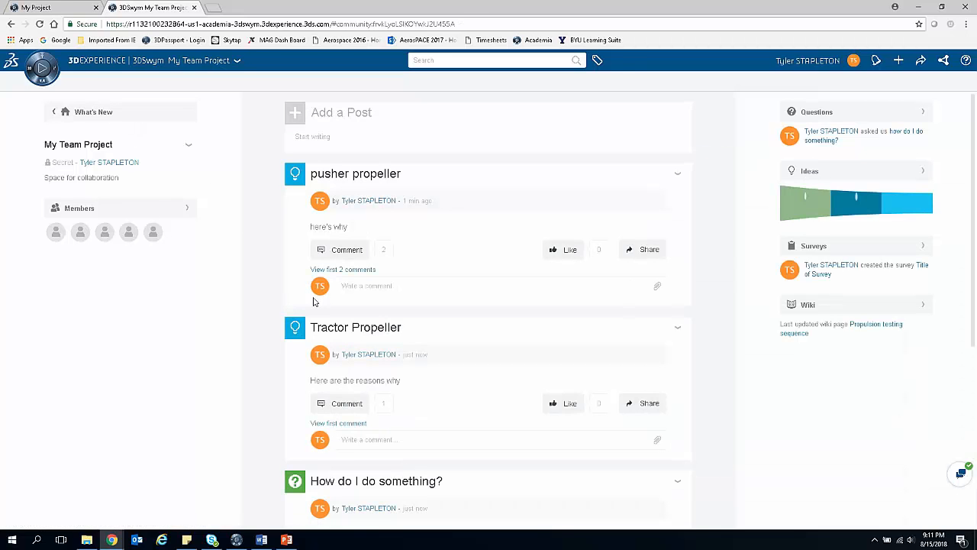
pyautogui.scroll(-3, 275, 168)
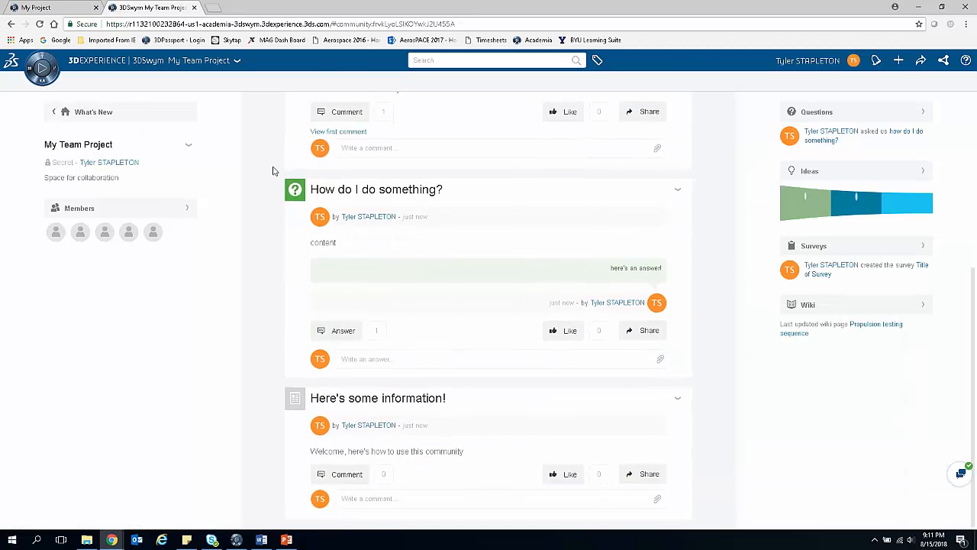
pyautogui.scroll(5, 284, 237)
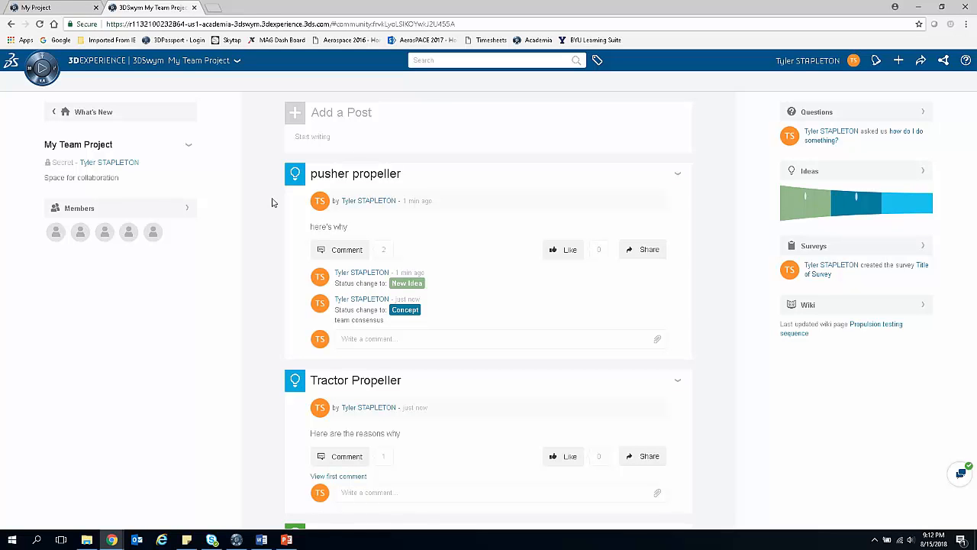
# - Go to the What's New home page and look through its communities and combined feed
pyautogui.click(51, 114)
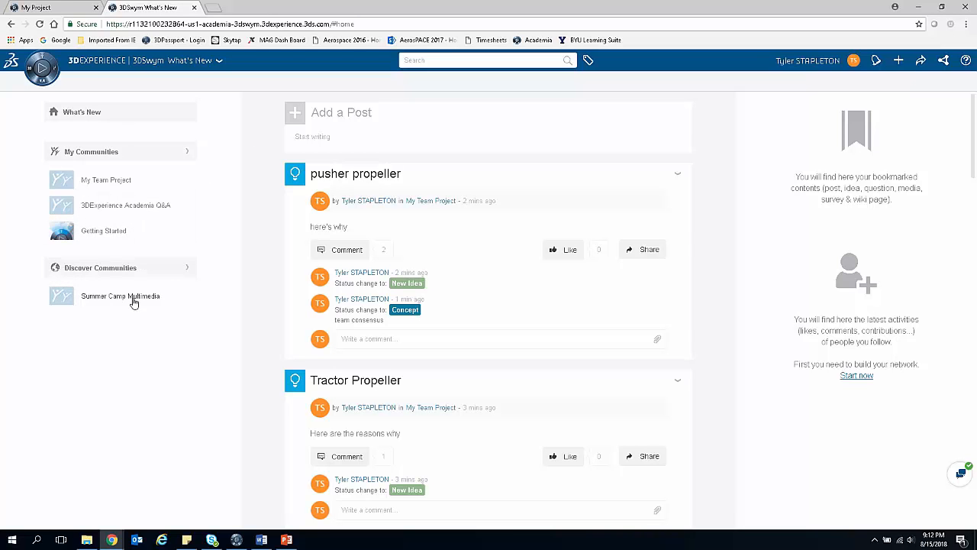
pyautogui.moveTo(142, 295)
pyautogui.scroll(-15, 440, 226)
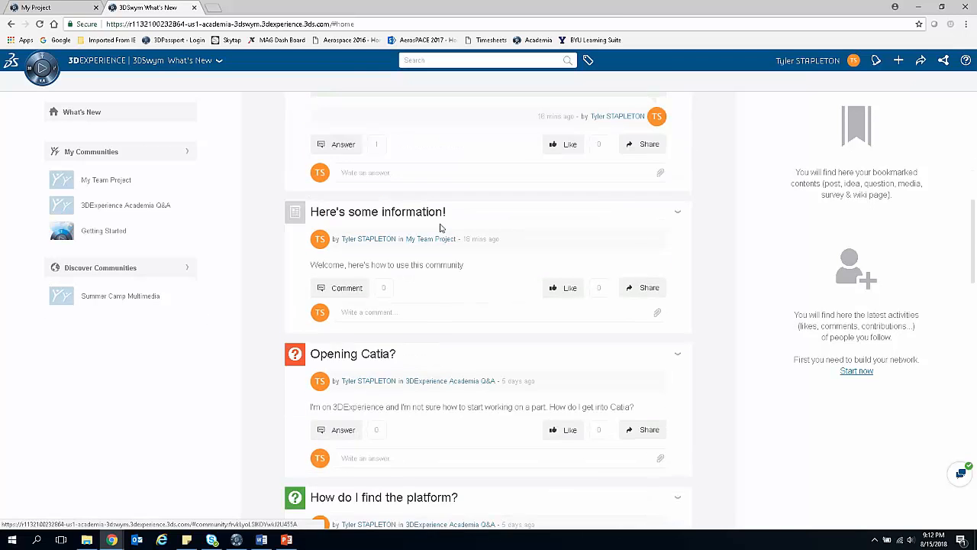
pyautogui.scroll(-3, 441, 226)
pyautogui.scroll(15, 441, 226)
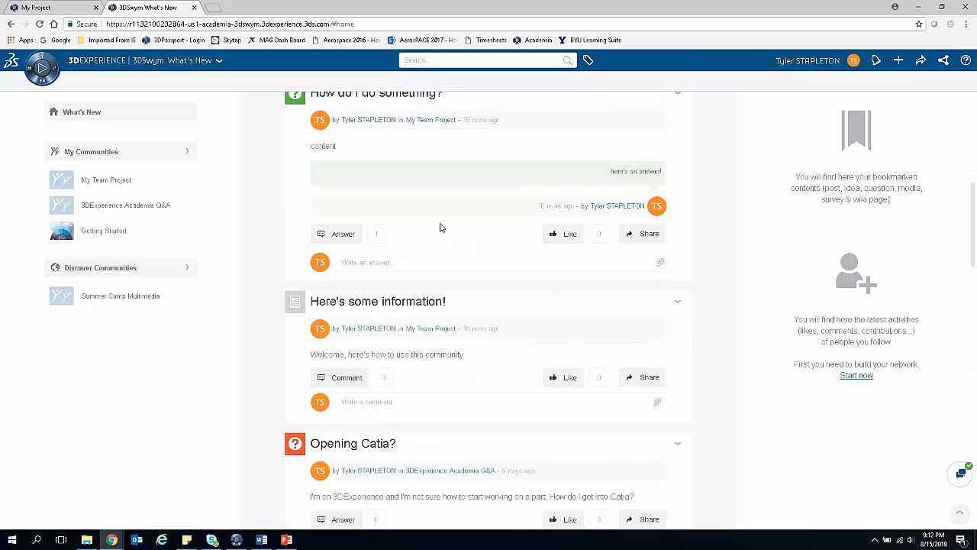
pyautogui.scroll(3, 443, 224)
# - Search 3DSwym for "propeller", look over the results, and clear the search text
pyautogui.click(481, 62)
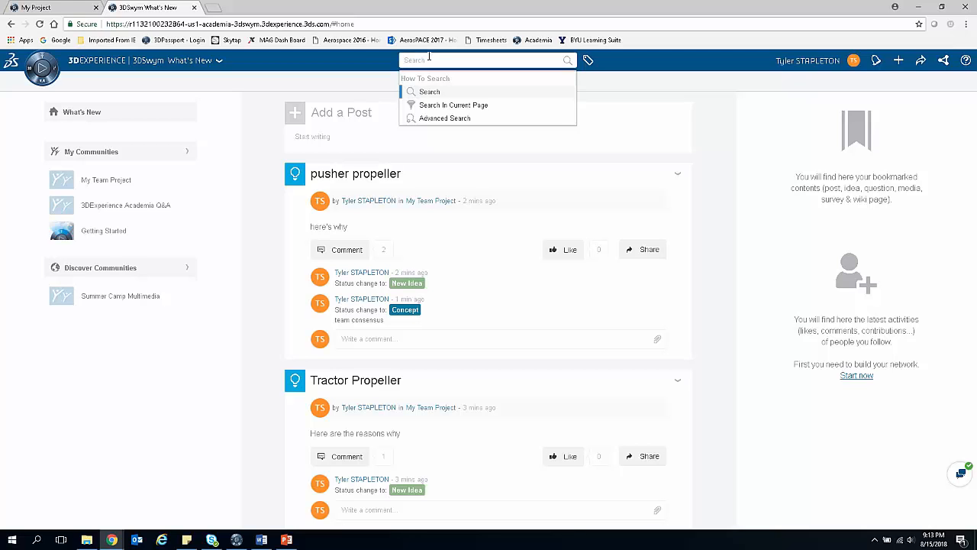
pyautogui.write('propeller')
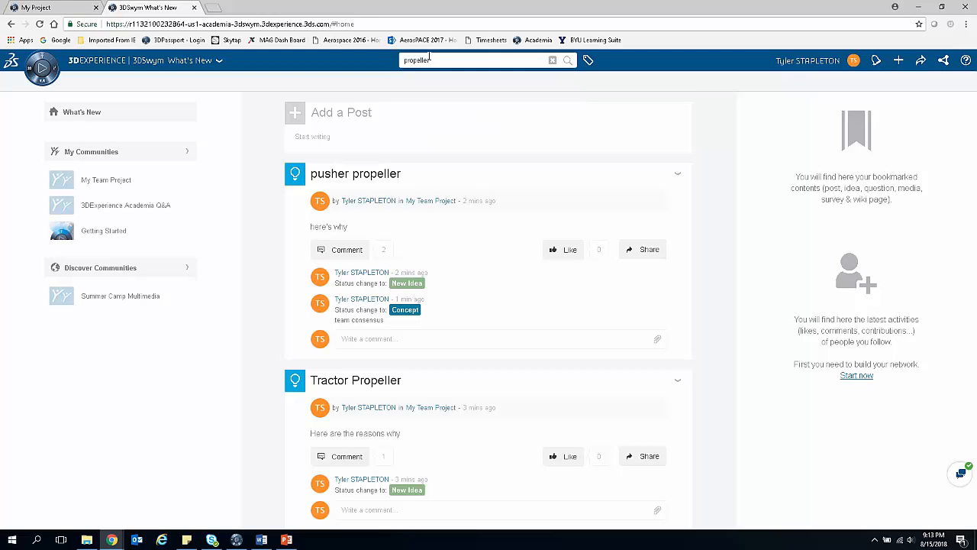
pyautogui.press('Return')
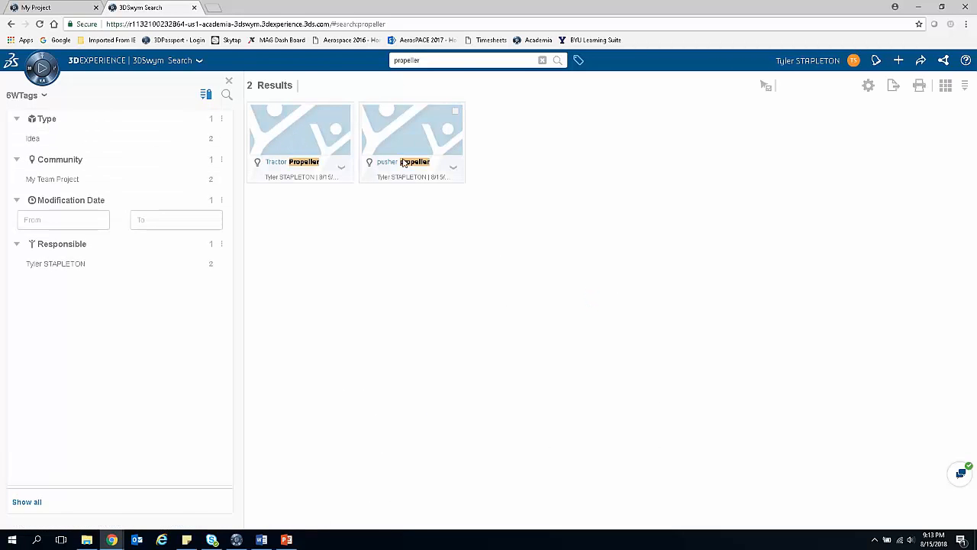
pyautogui.moveTo(371, 115)
pyautogui.click(542, 60)
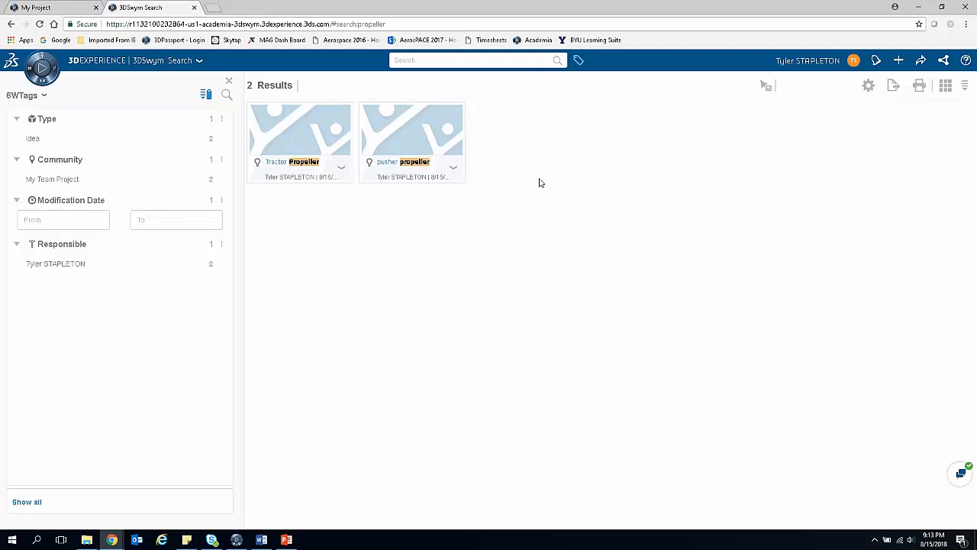